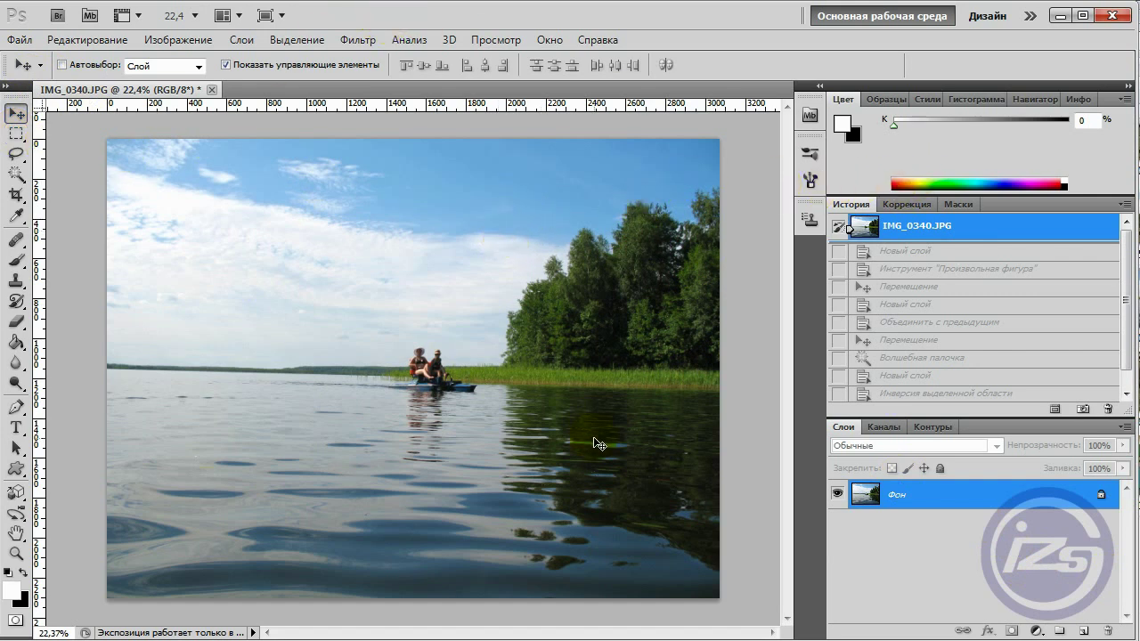
# Step: Draw a rectangular selection inset inside the photo edges, refine its edge, and add layer Слой 1
pyautogui.click(16, 134)
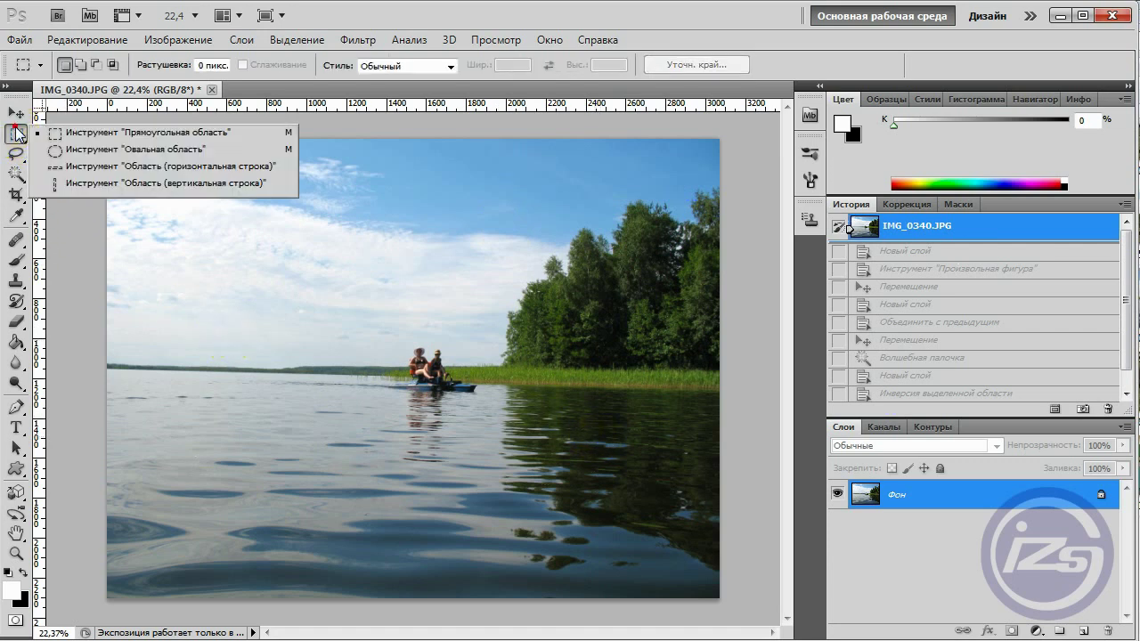
pyautogui.click(66, 136)
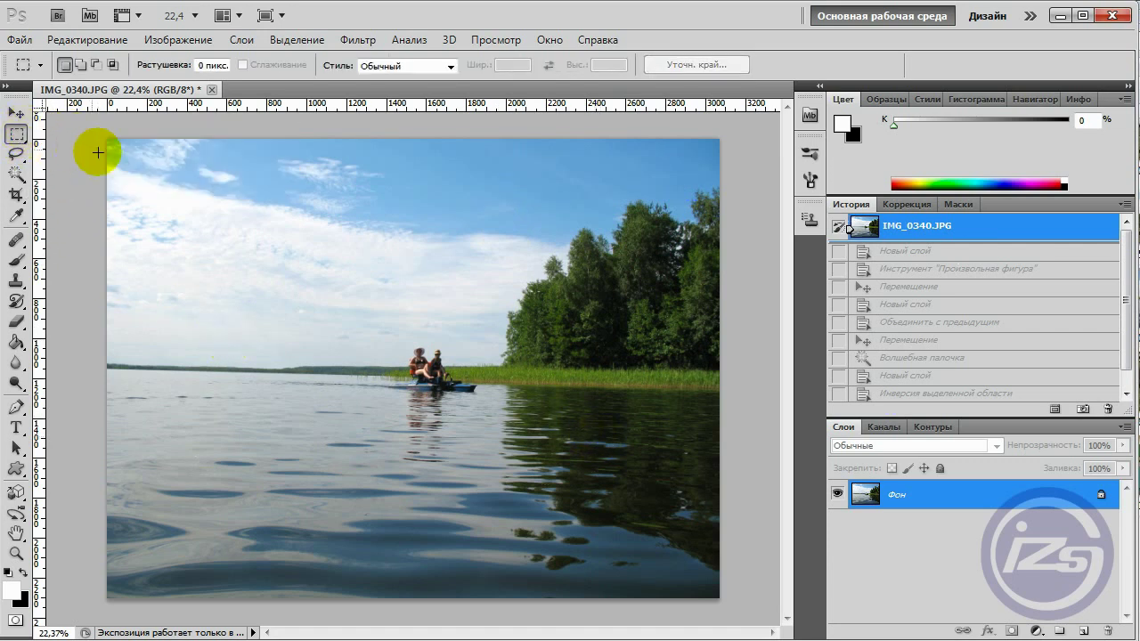
pyautogui.rightClick(18, 133)
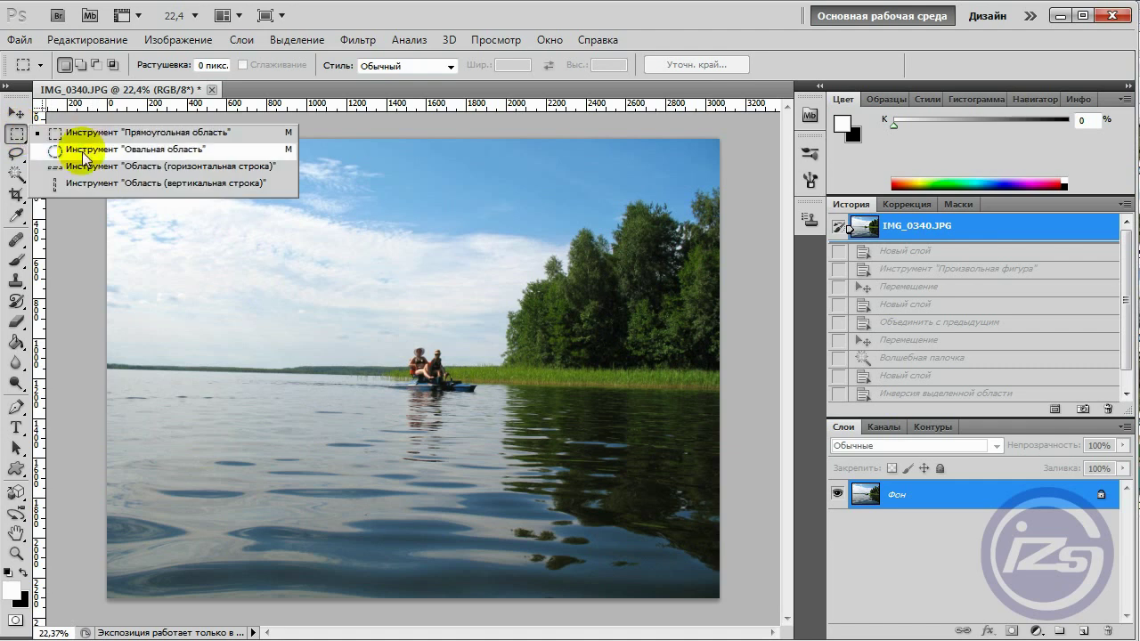
pyautogui.click(388, 157)
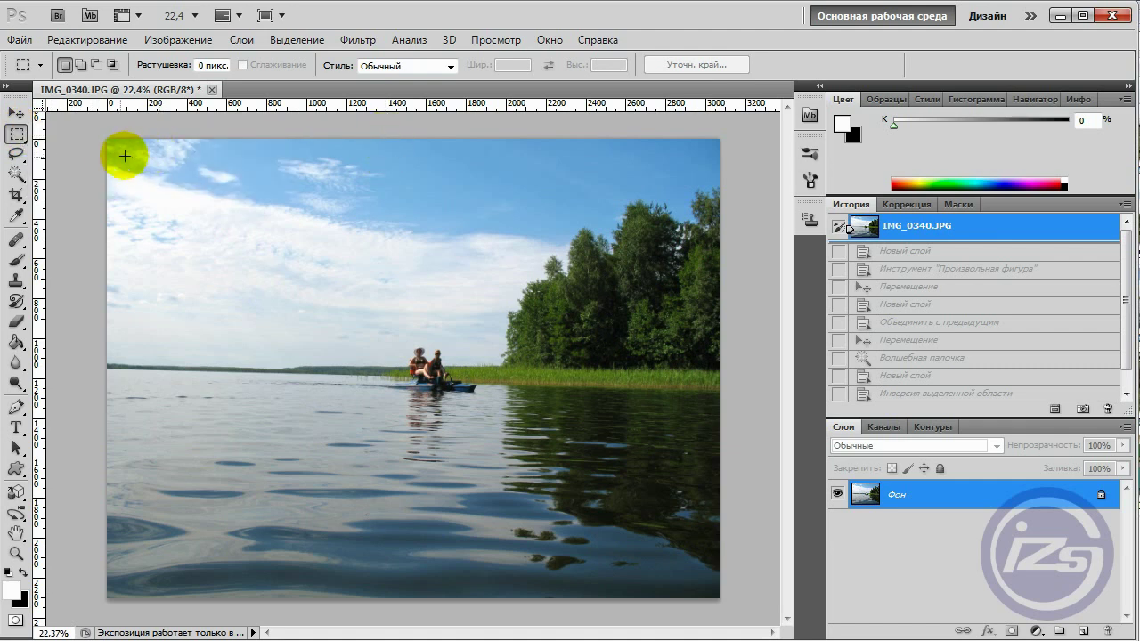
pyautogui.moveTo(665, 466); pyautogui.dragTo(710, 577)
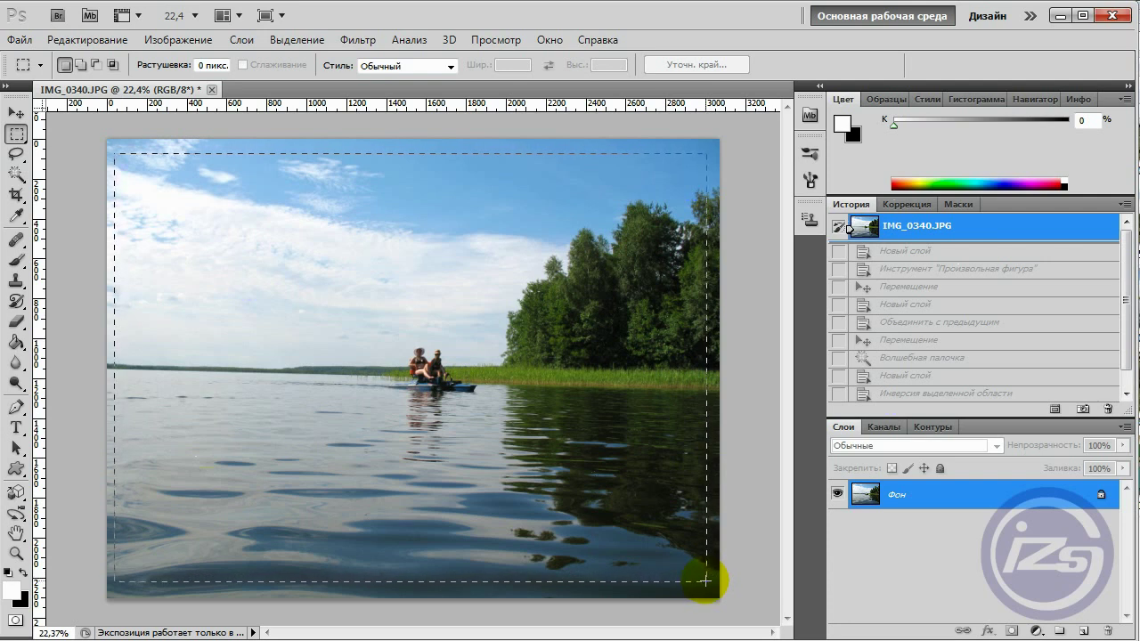
pyautogui.moveTo(704, 581); pyautogui.dragTo(705, 581)
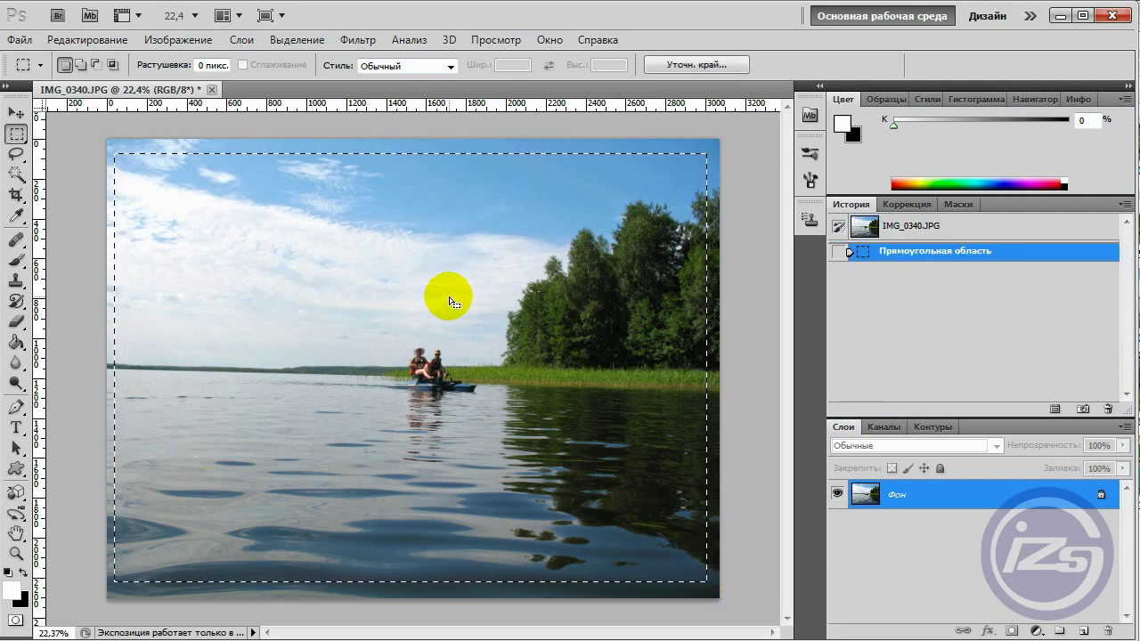
pyautogui.hotkey('ctrl', 'alt', 'r')
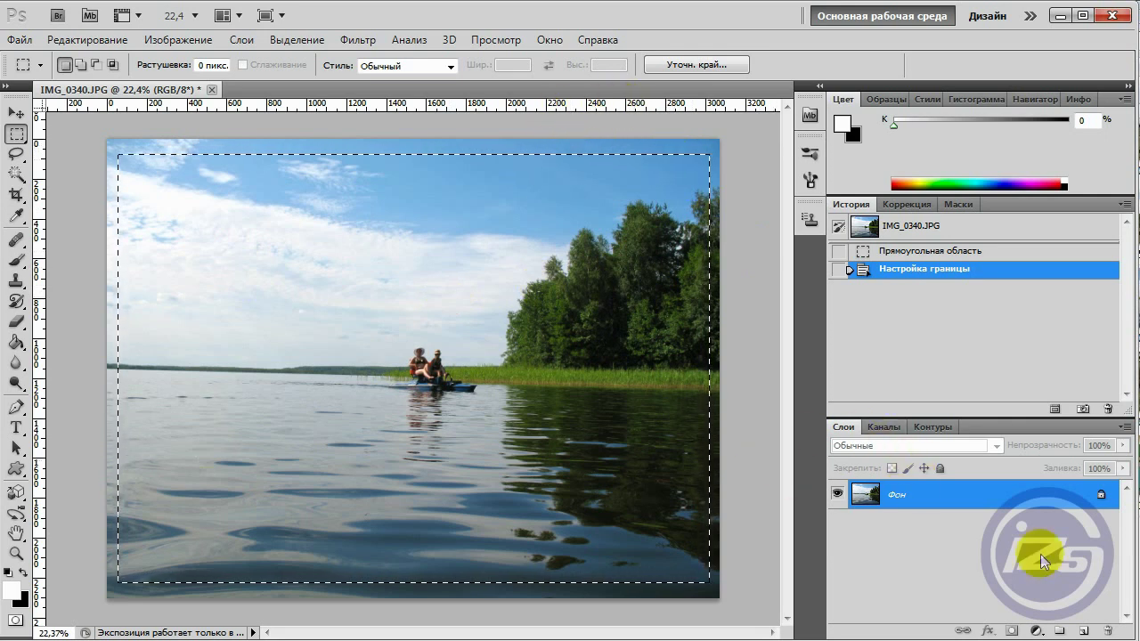
pyautogui.click(1086, 632)
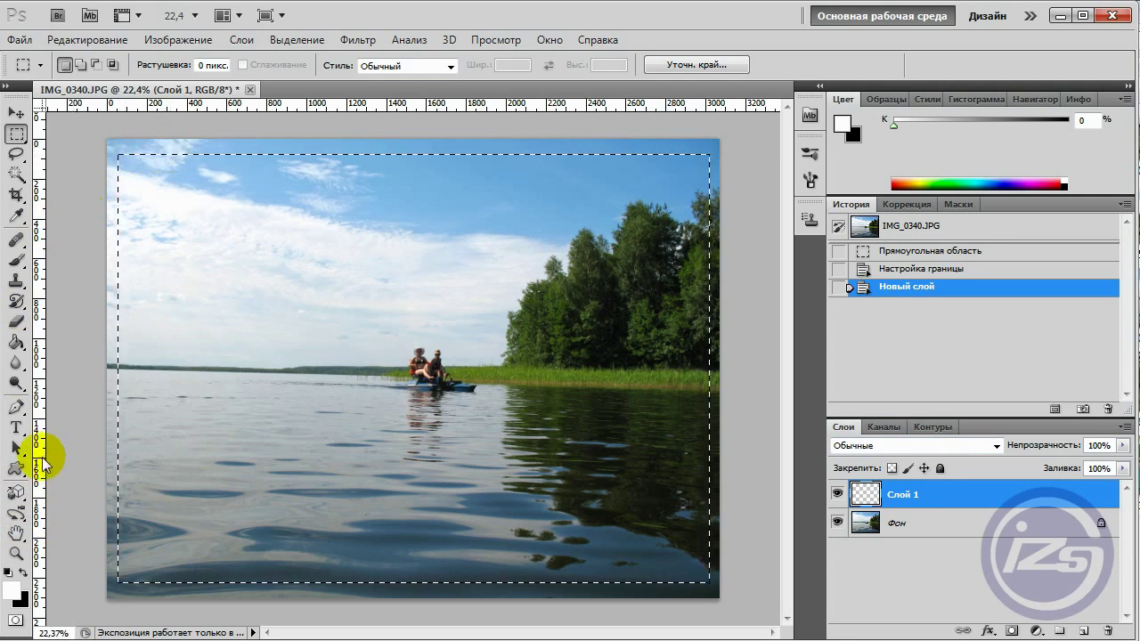
# Step: Set the foreground colour to white
pyautogui.click(12, 592)
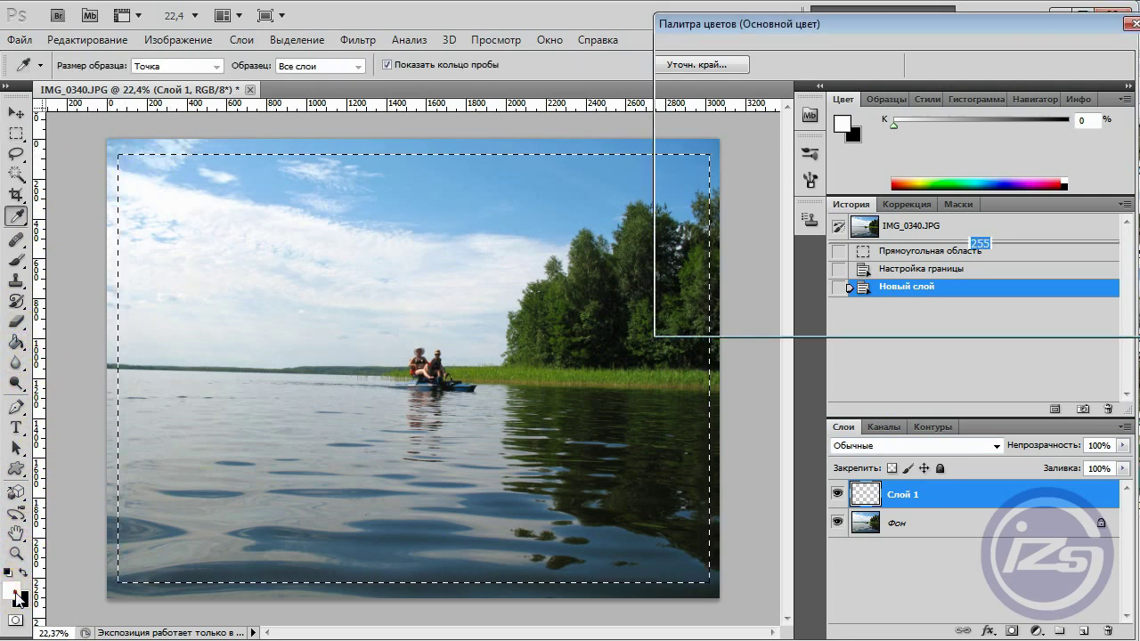
pyautogui.moveTo(1036, 32); pyautogui.dragTo(983, 39)
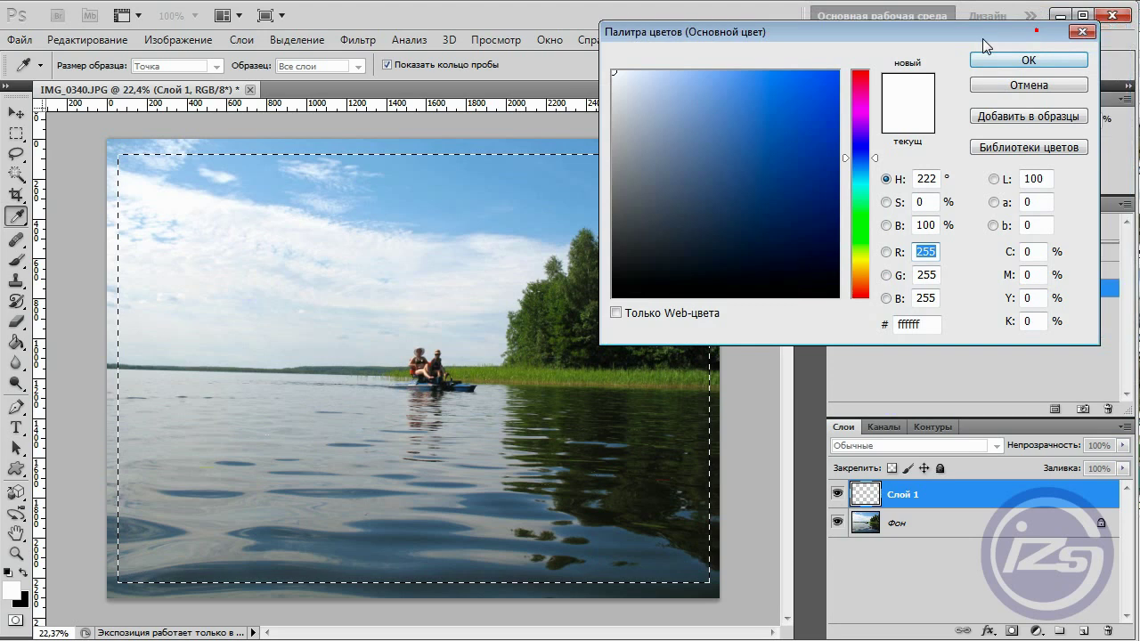
pyautogui.click(1029, 61)
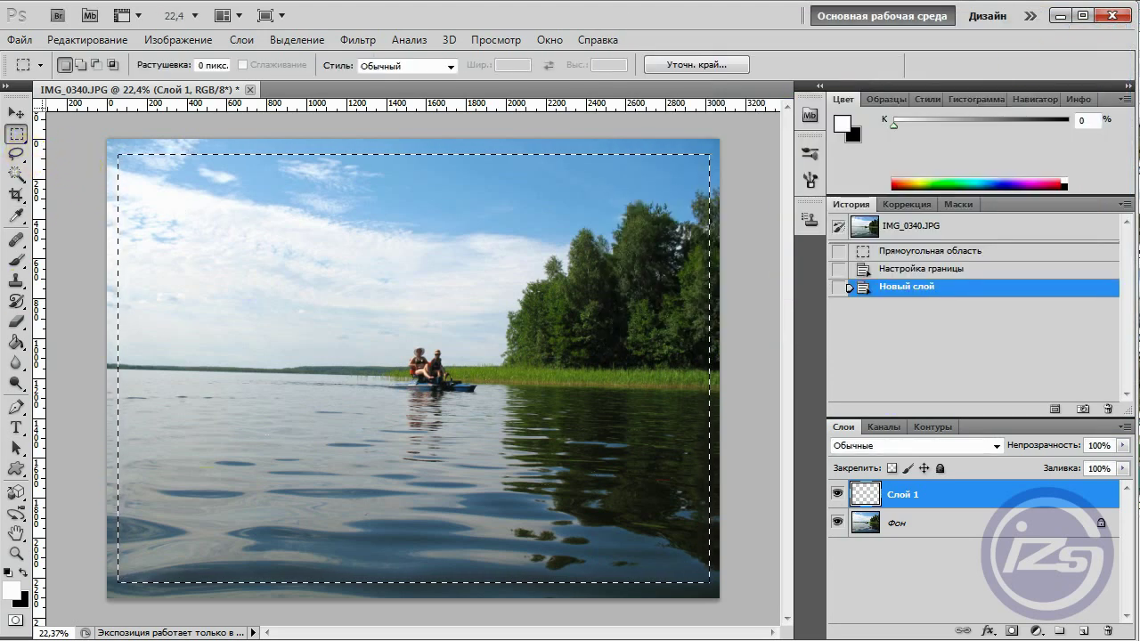
# Step: Invert the selection and fill the outer border with white using the Paint Bucket
pyautogui.click(16, 341)
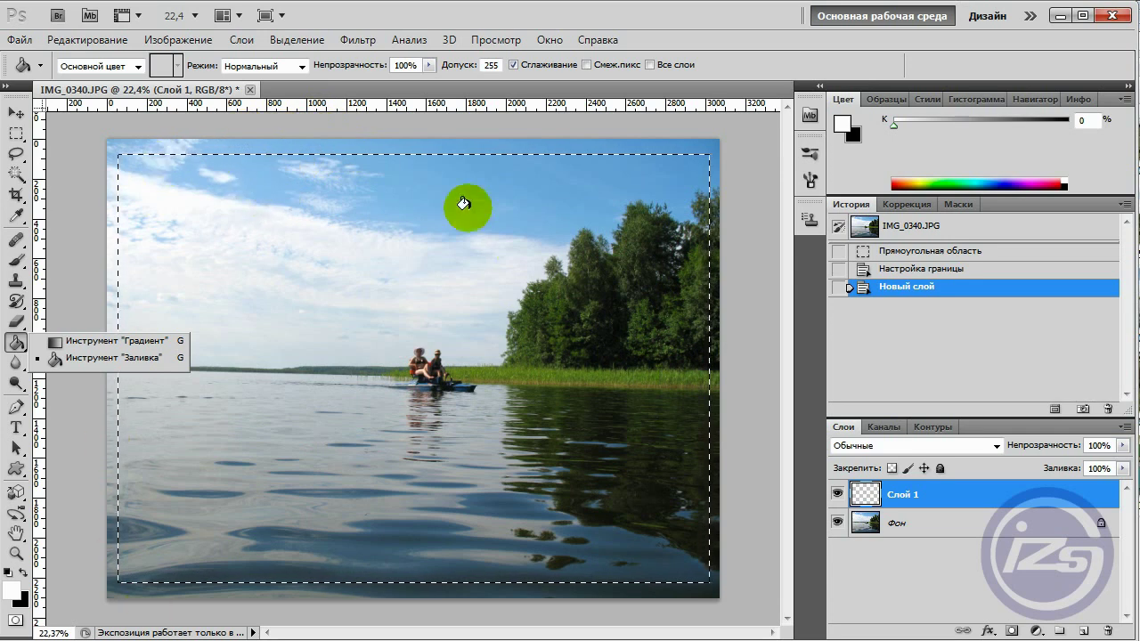
pyautogui.click(594, 18)
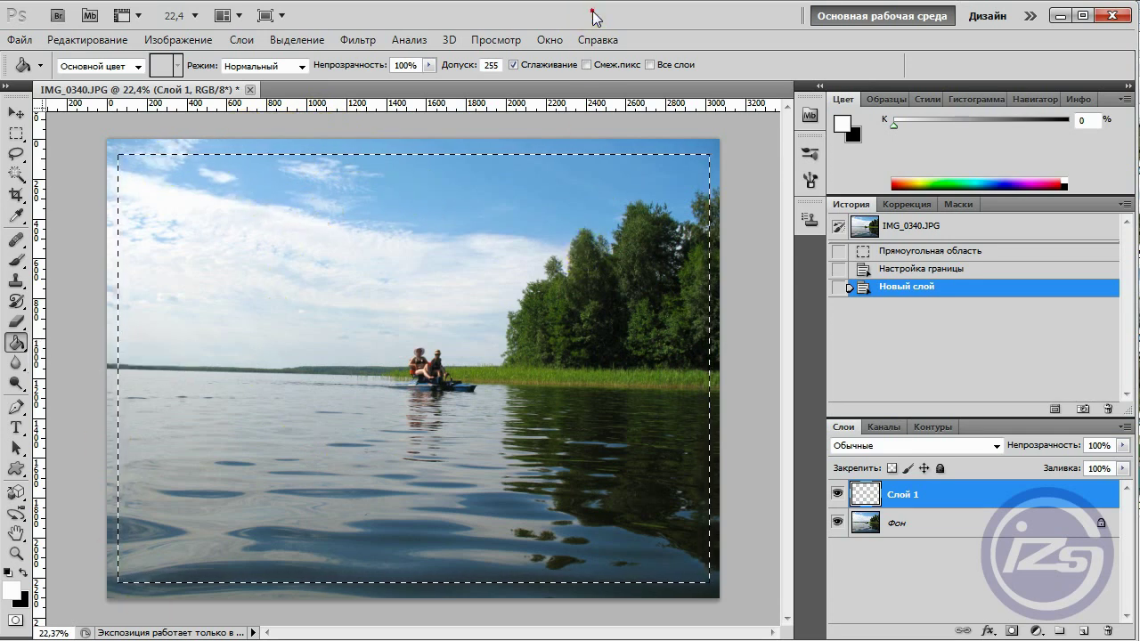
pyautogui.click(294, 38)
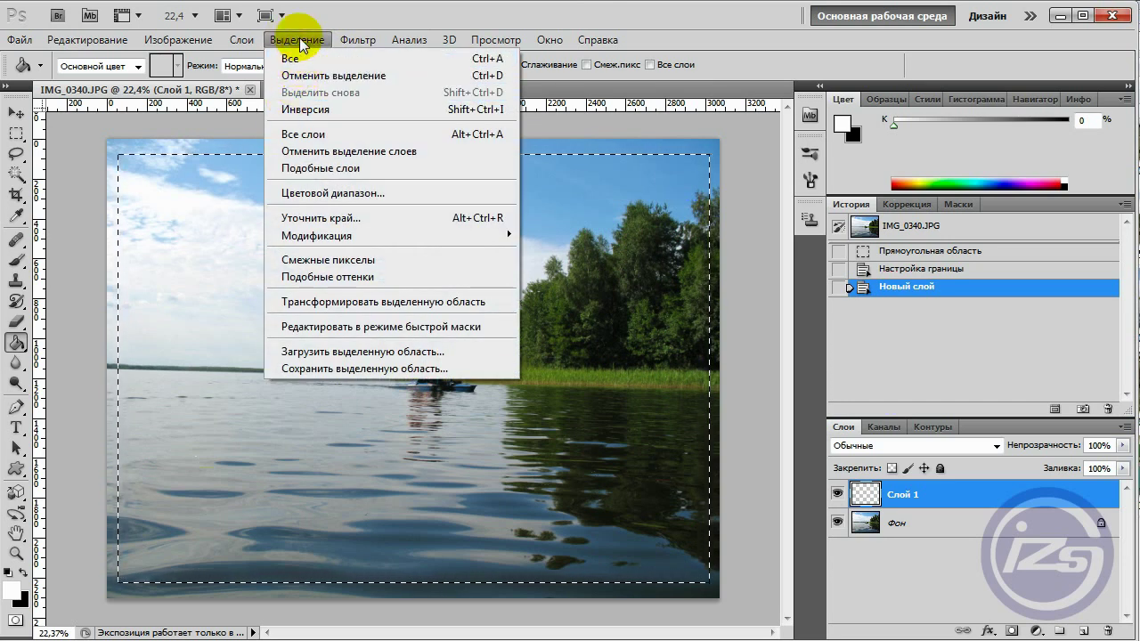
pyautogui.click(302, 109)
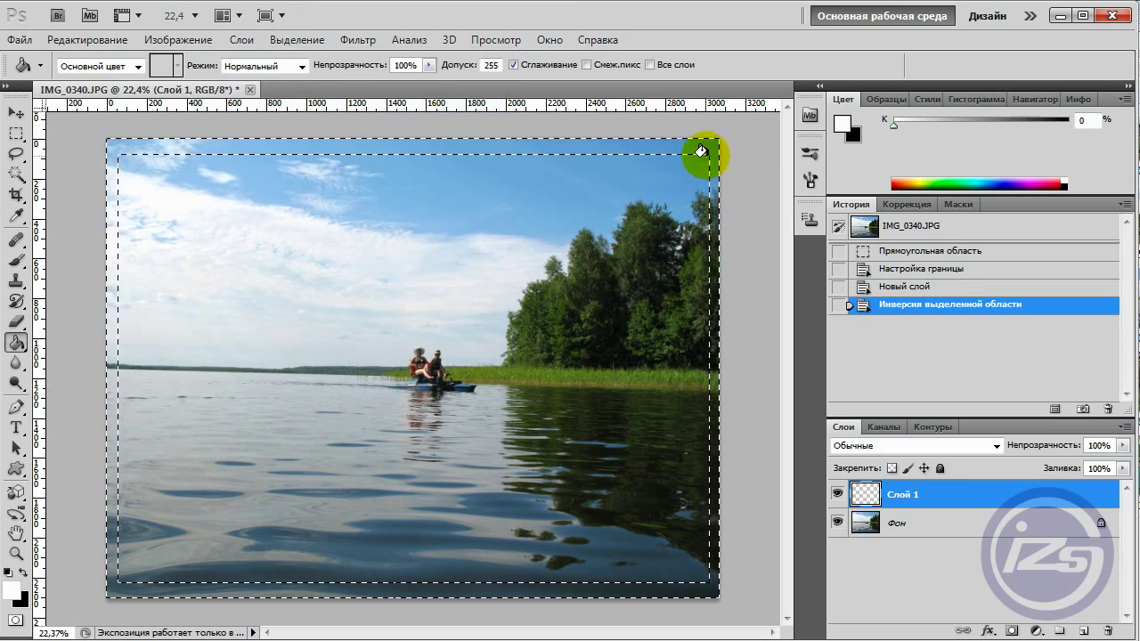
pyautogui.click(613, 143)
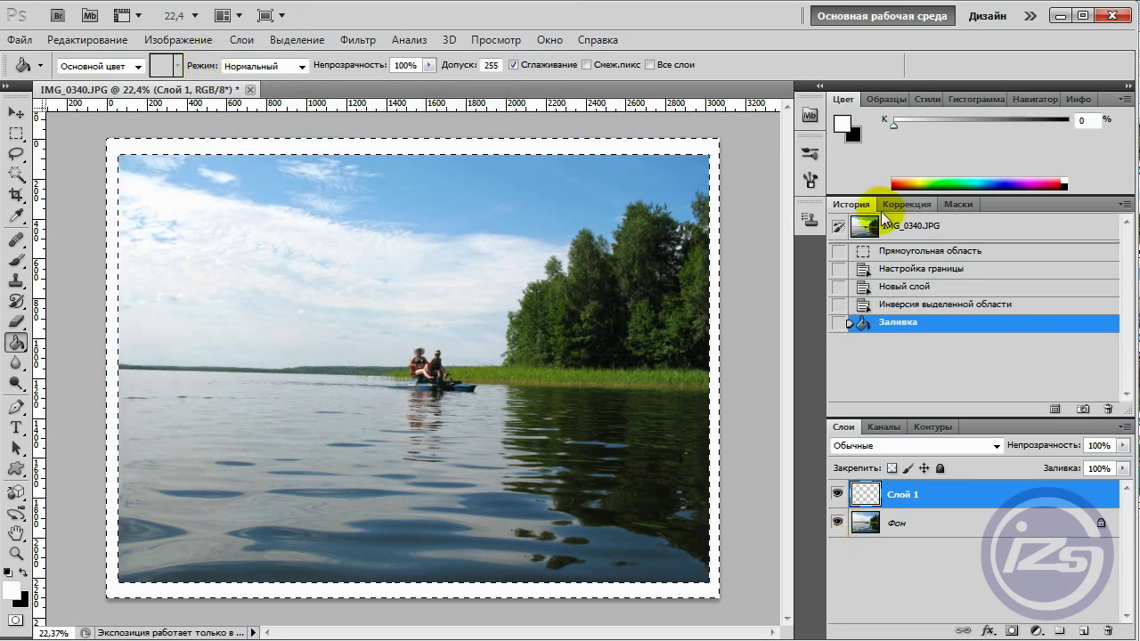
# Step: Toggle the Фон layer to view the white frame alone, then revert via History
pyautogui.click(838, 520)
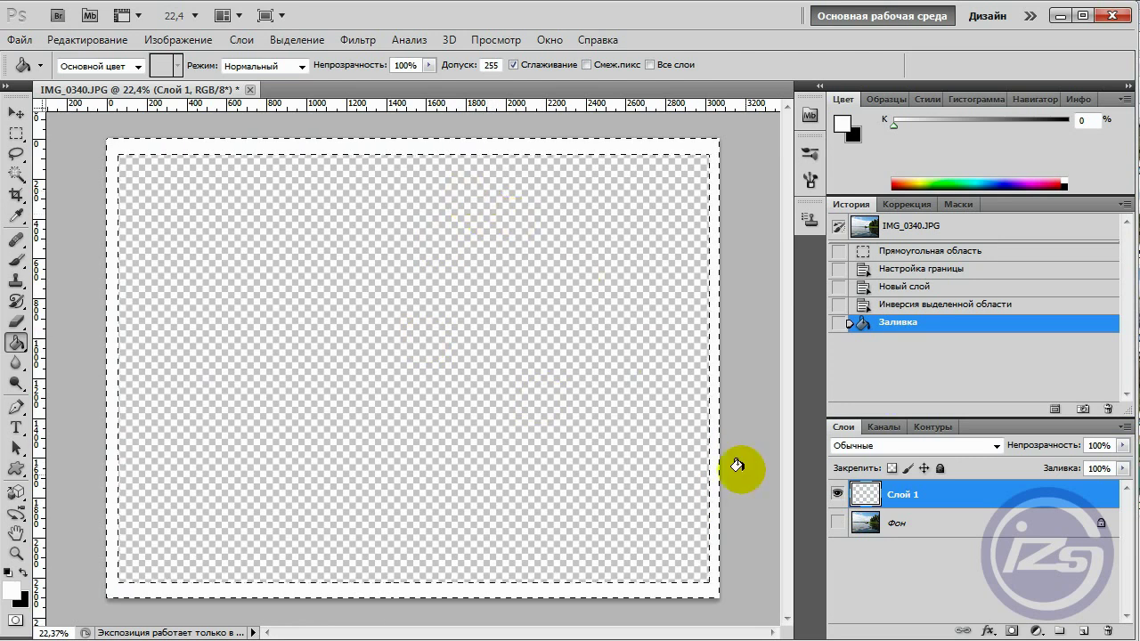
pyautogui.click(838, 523)
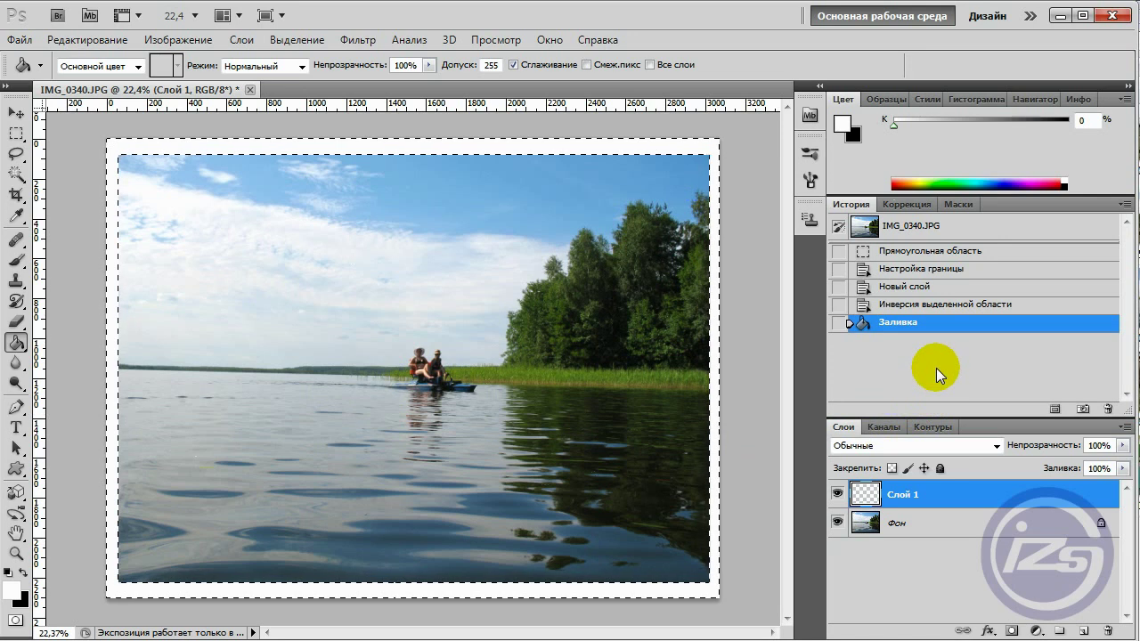
pyautogui.click(949, 233)
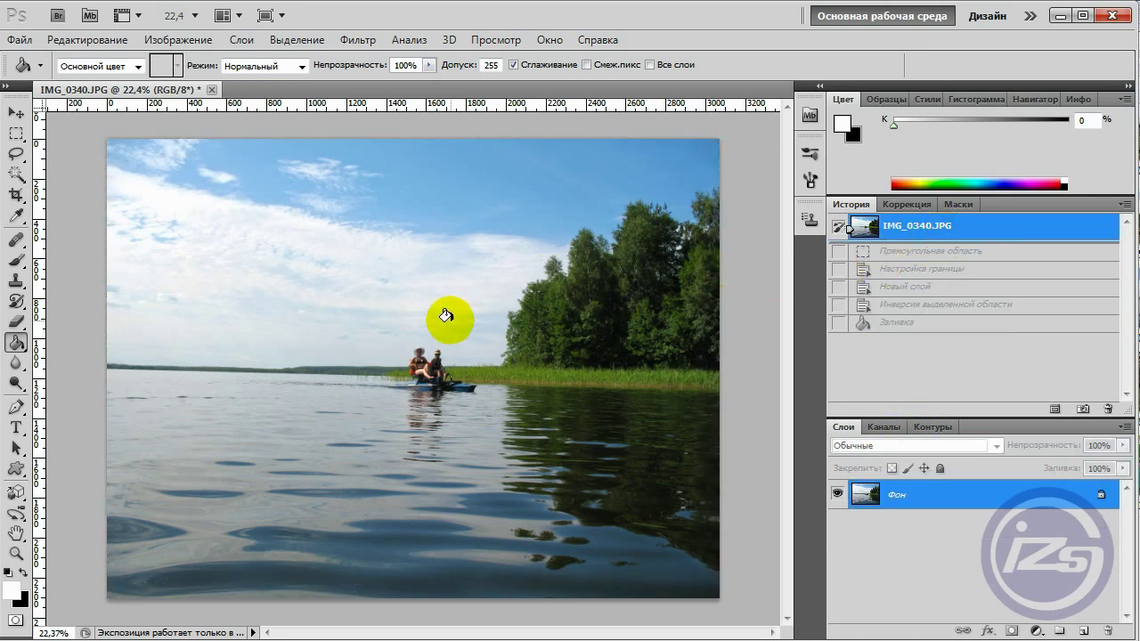
# Step: Add a new layer and draw a large oval selection over the lake photo
pyautogui.click(17, 135)
pyautogui.click(59, 149)
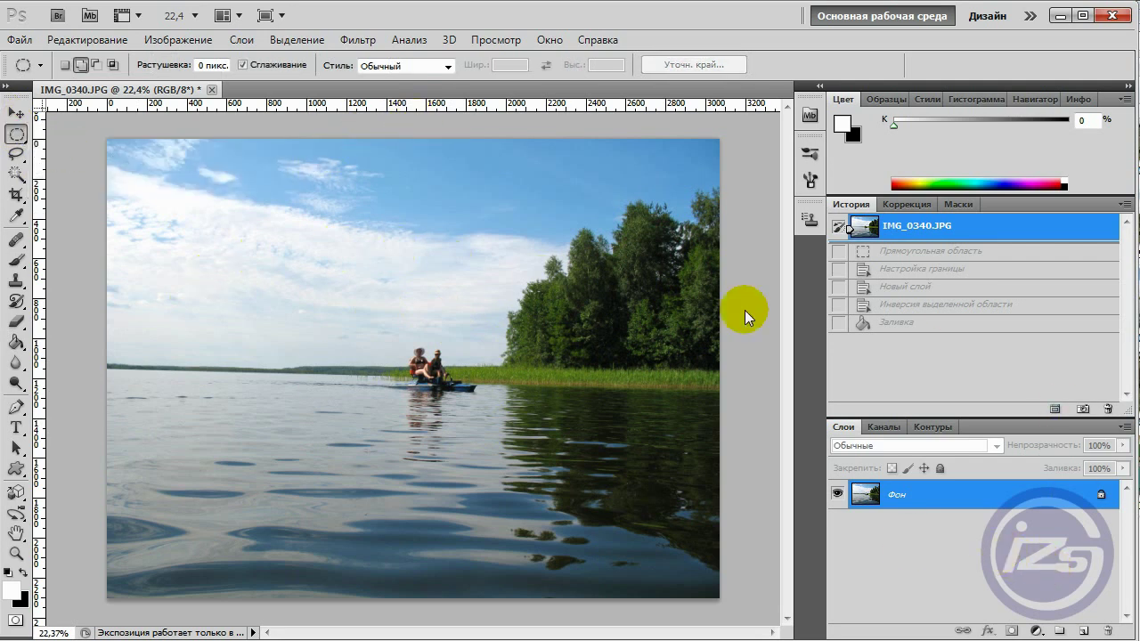
pyautogui.click(1082, 633)
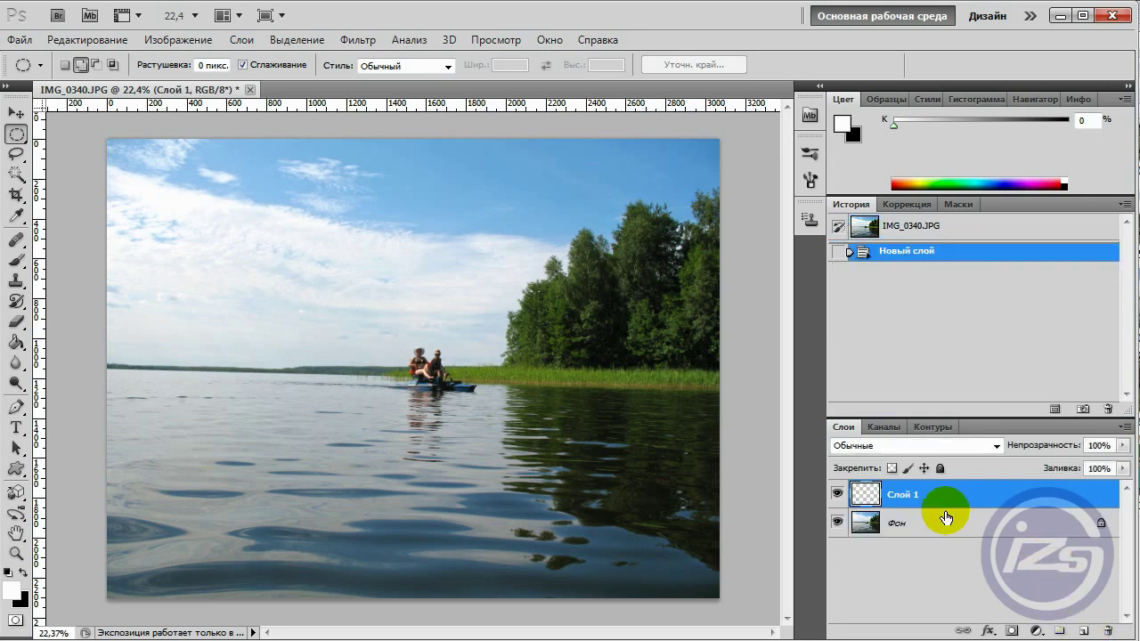
pyautogui.moveTo(139, 167); pyautogui.dragTo(630, 561)
pyautogui.moveTo(673, 565); pyautogui.dragTo(674, 566)
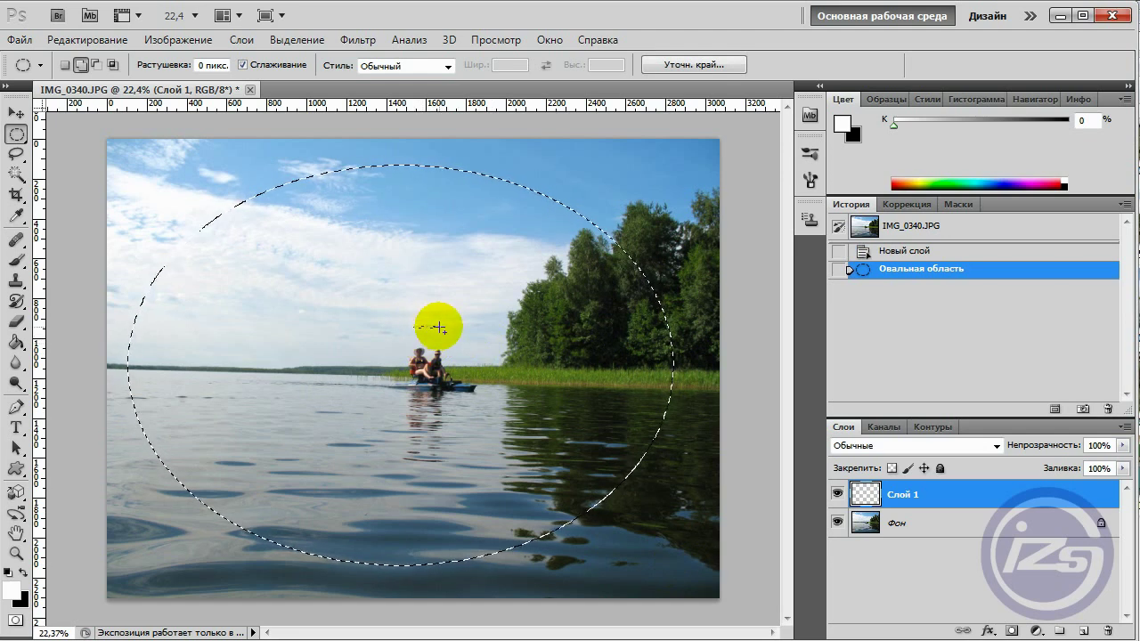
pyautogui.moveTo(439, 327); pyautogui.dragTo(540, 412)
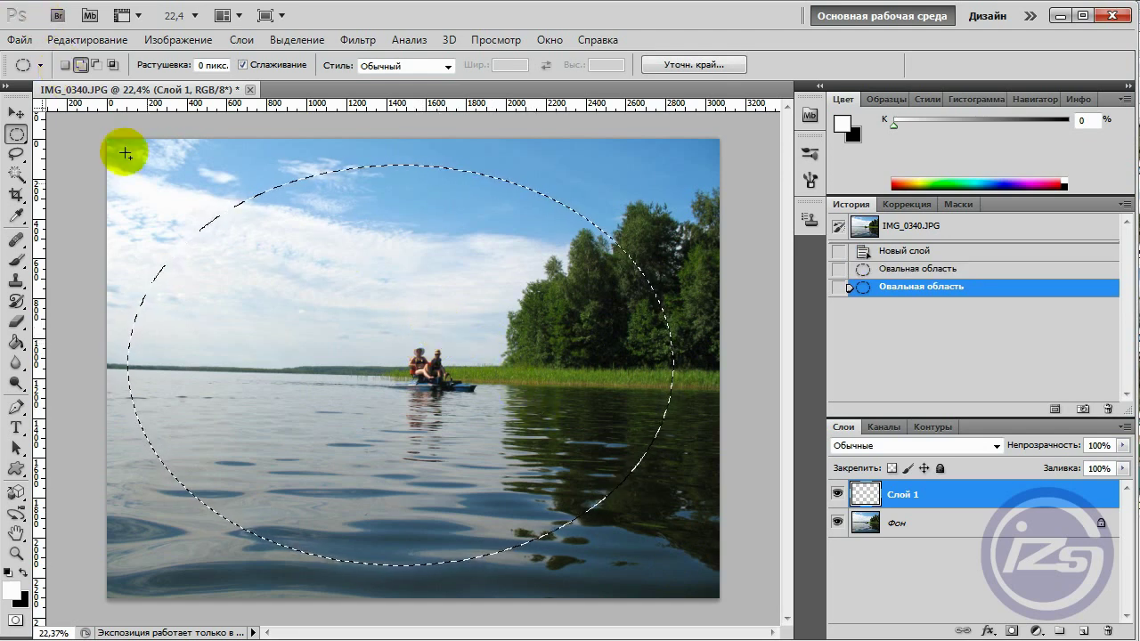
pyautogui.click(64, 65)
pyautogui.moveTo(482, 375); pyautogui.dragTo(541, 386)
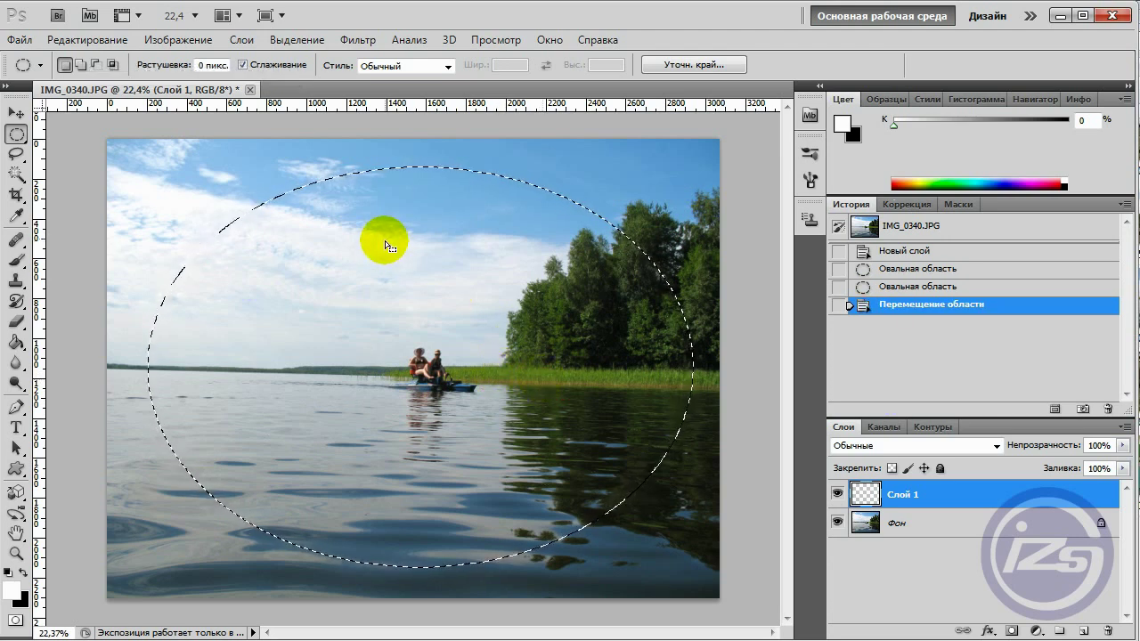
# Step: Invert the oval selection and feather it with a 100-pixel radius
pyautogui.click(296, 39)
pyautogui.click(301, 112)
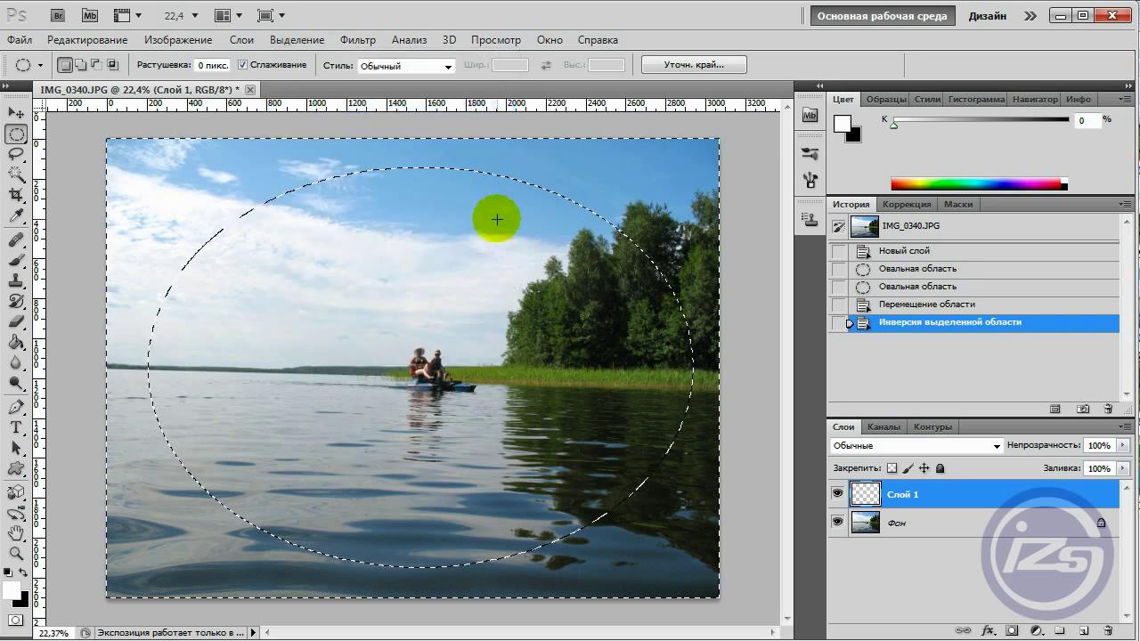
pyautogui.click(311, 42)
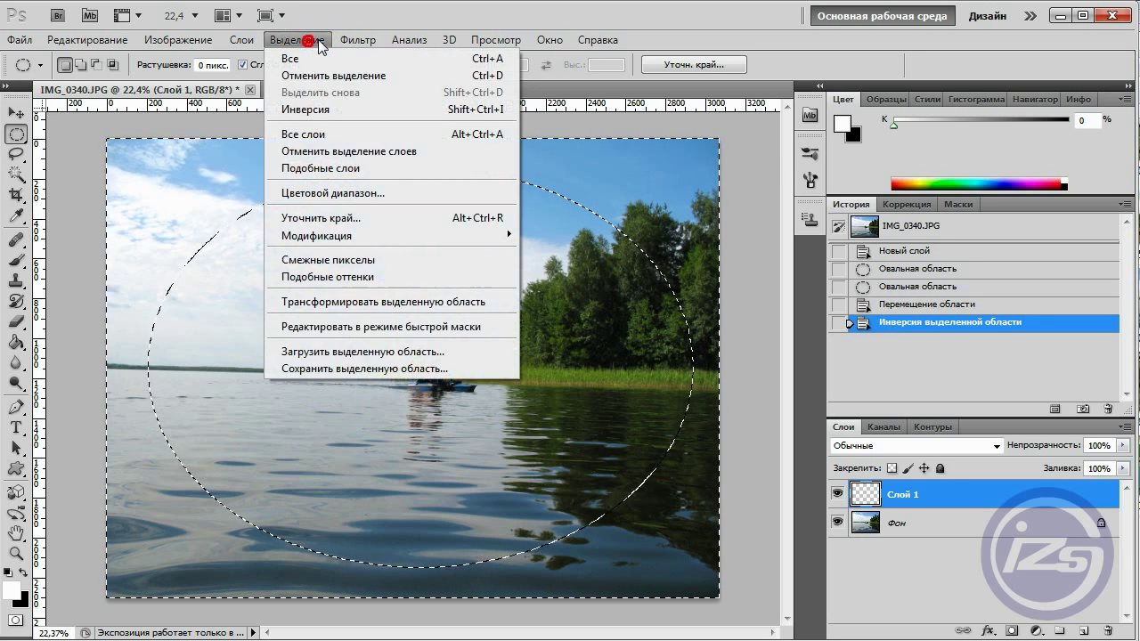
pyautogui.moveTo(316, 235)
pyautogui.click(579, 305)
pyautogui.write('70')
pyautogui.doubleClick(580, 236)
pyautogui.write('100')
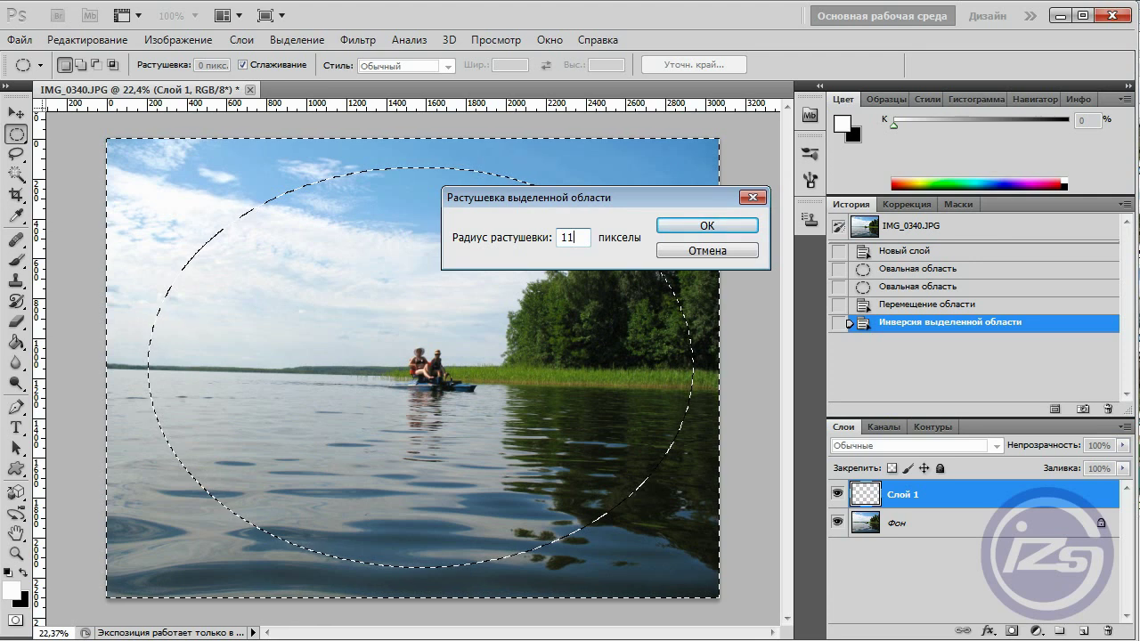
pyautogui.click(689, 228)
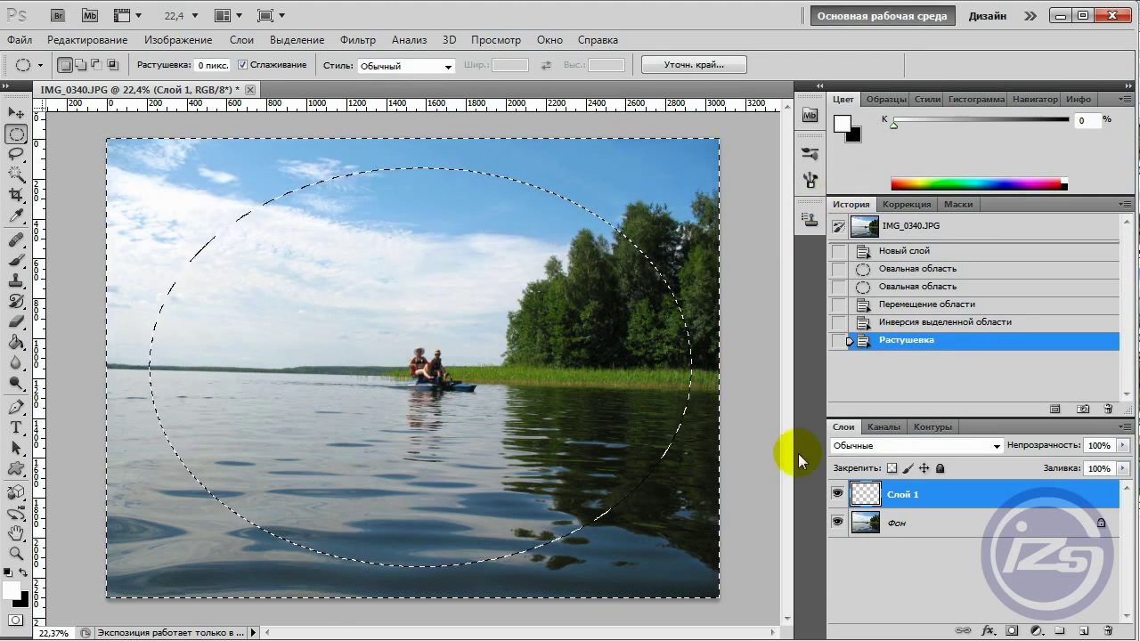
# Step: Fill the feathered area outside the oval with white, deselect, and revert to the Новый слой state
pyautogui.click(15, 341)
pyautogui.click(55, 358)
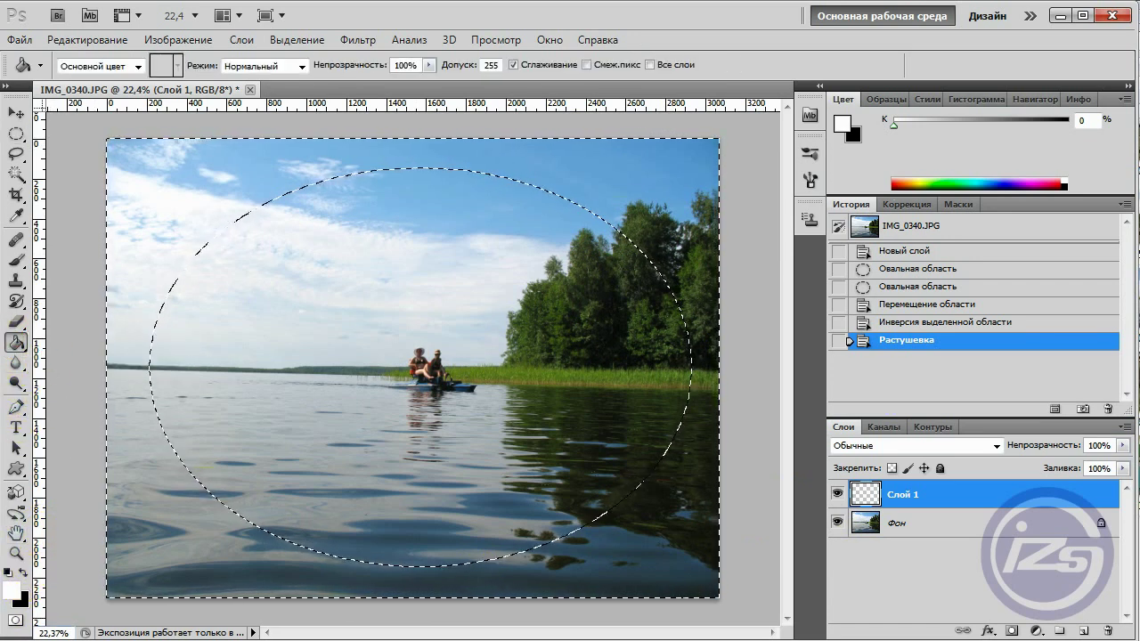
pyautogui.click(170, 173)
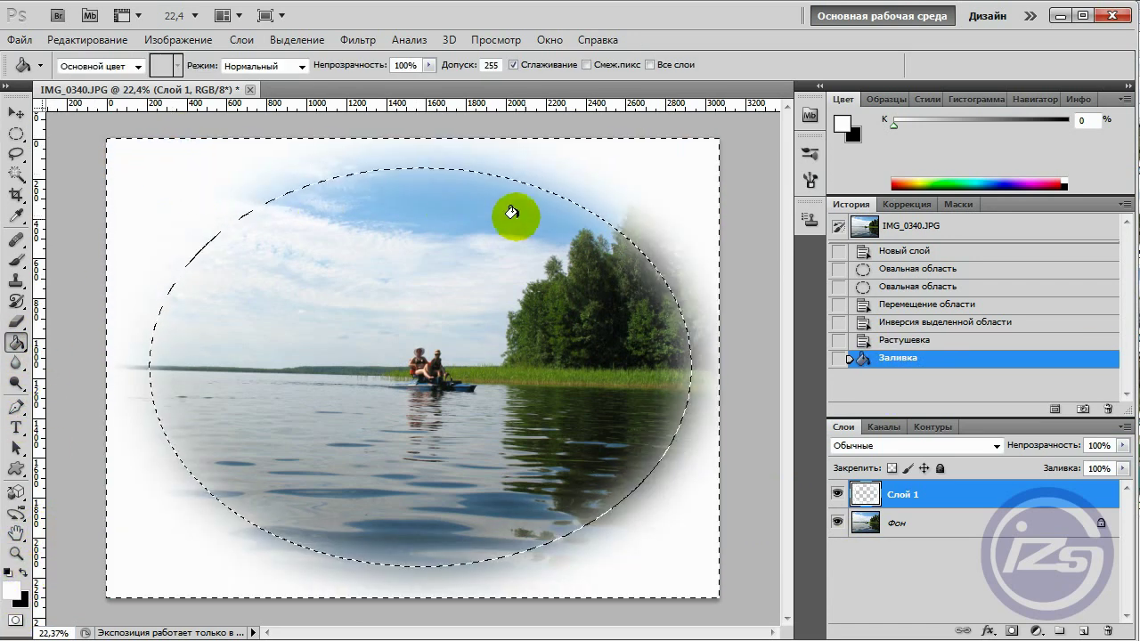
pyautogui.click(303, 38)
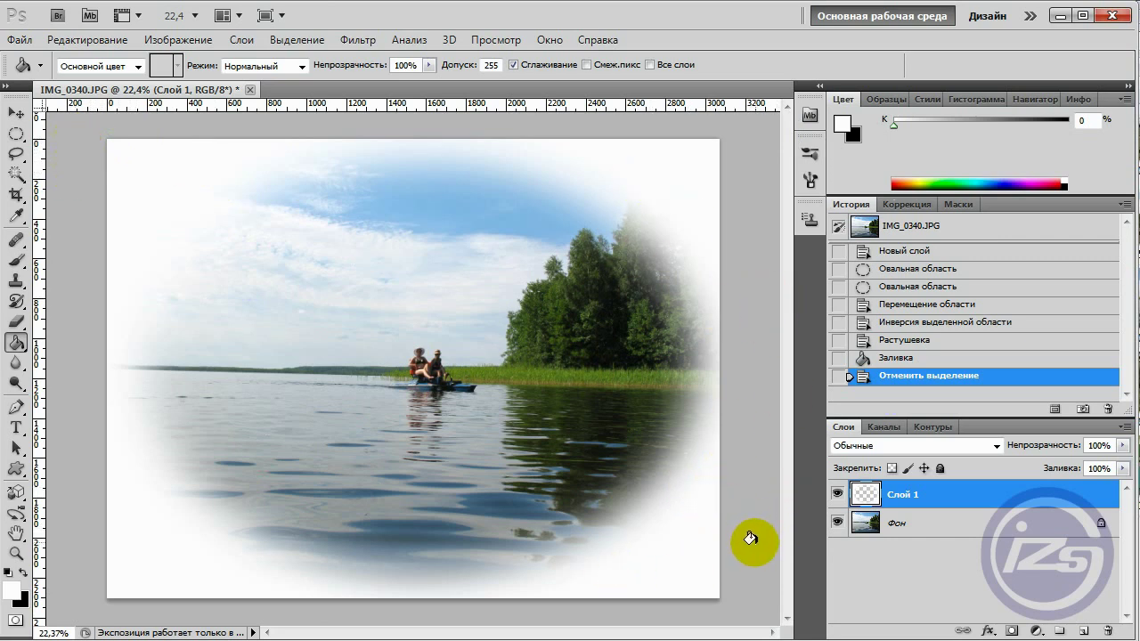
pyautogui.click(12, 590)
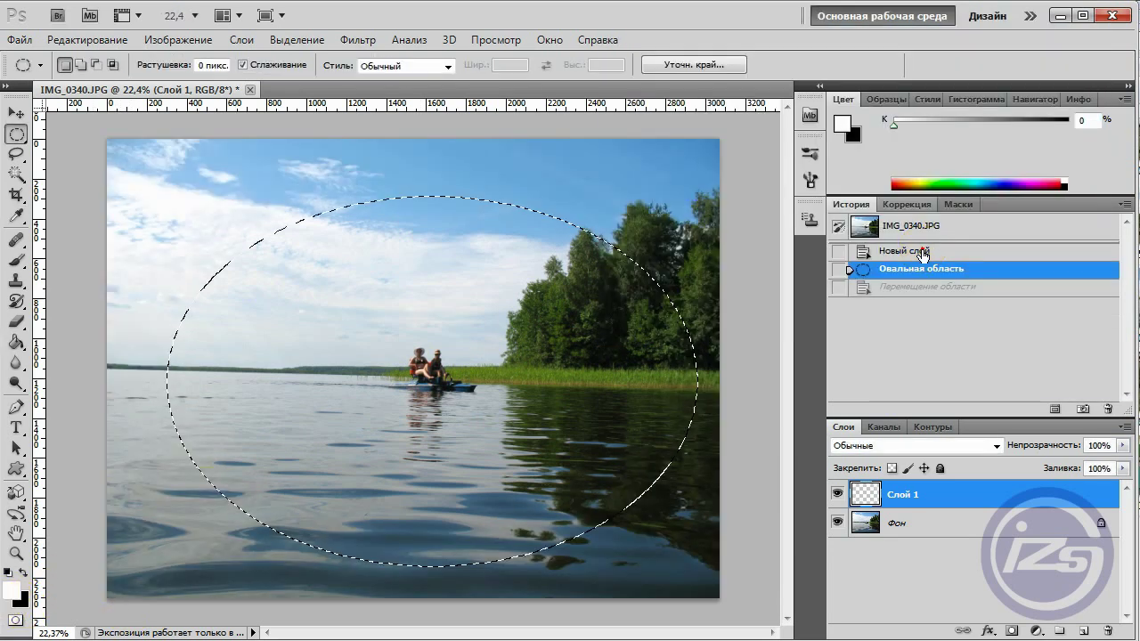
pyautogui.click(922, 250)
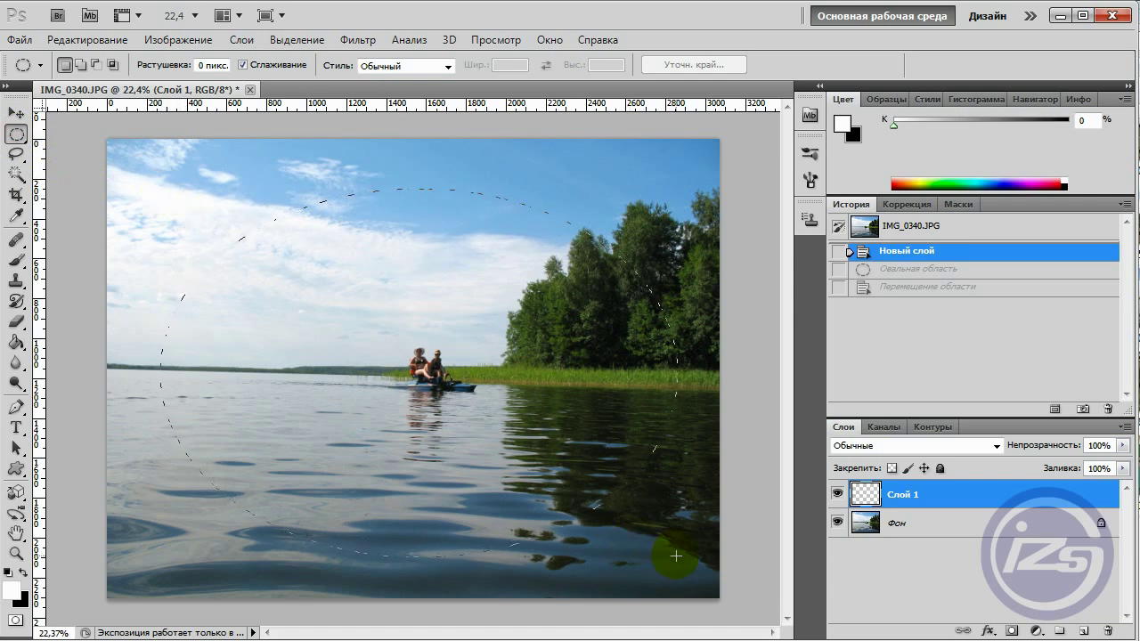
# Step: Draw an oval selection over most of the lake photo and nudge it into place
pyautogui.moveTo(675, 560); pyautogui.dragTo(675, 560)
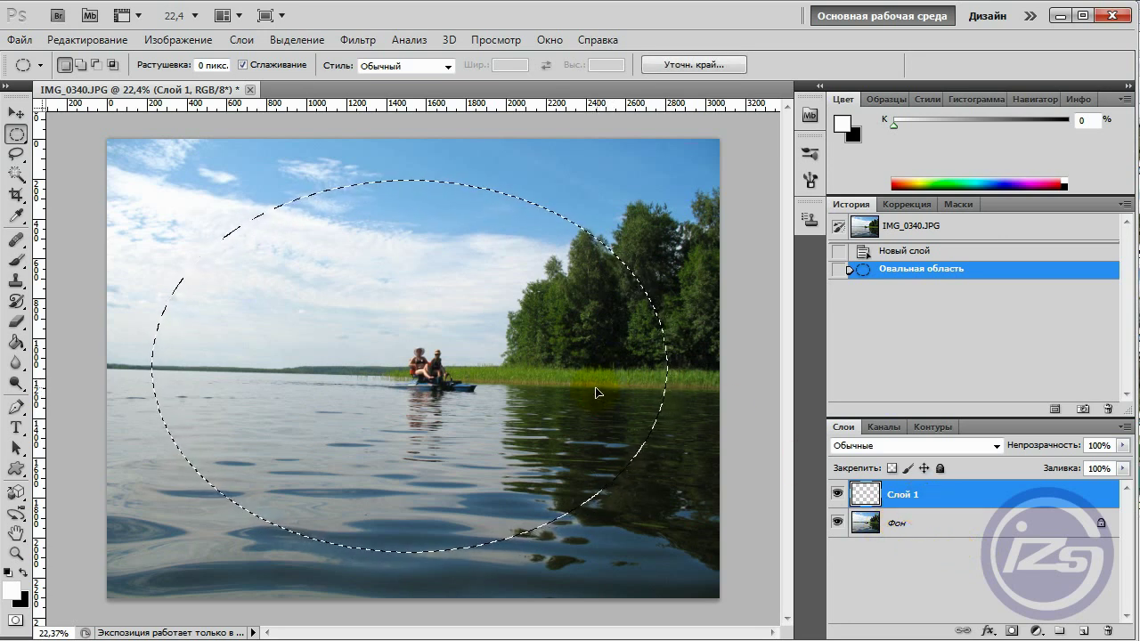
pyautogui.moveTo(601, 389); pyautogui.dragTo(596, 385)
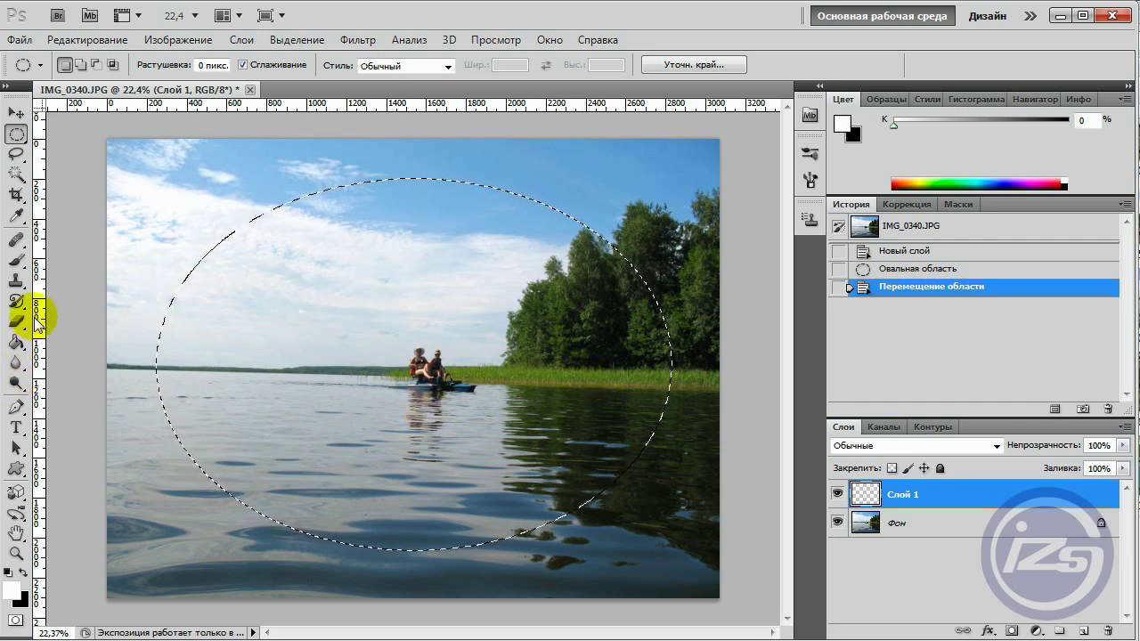
pyautogui.click(297, 39)
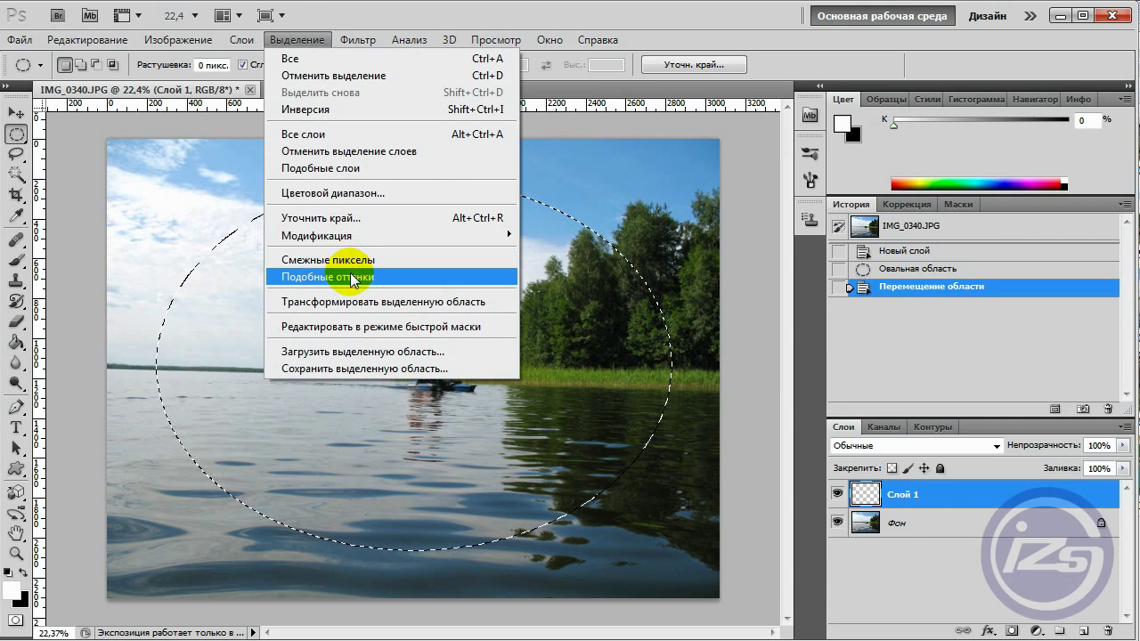
# Step: Transform the oval selection in Warp mode and bulge its left side outward
pyautogui.click(357, 302)
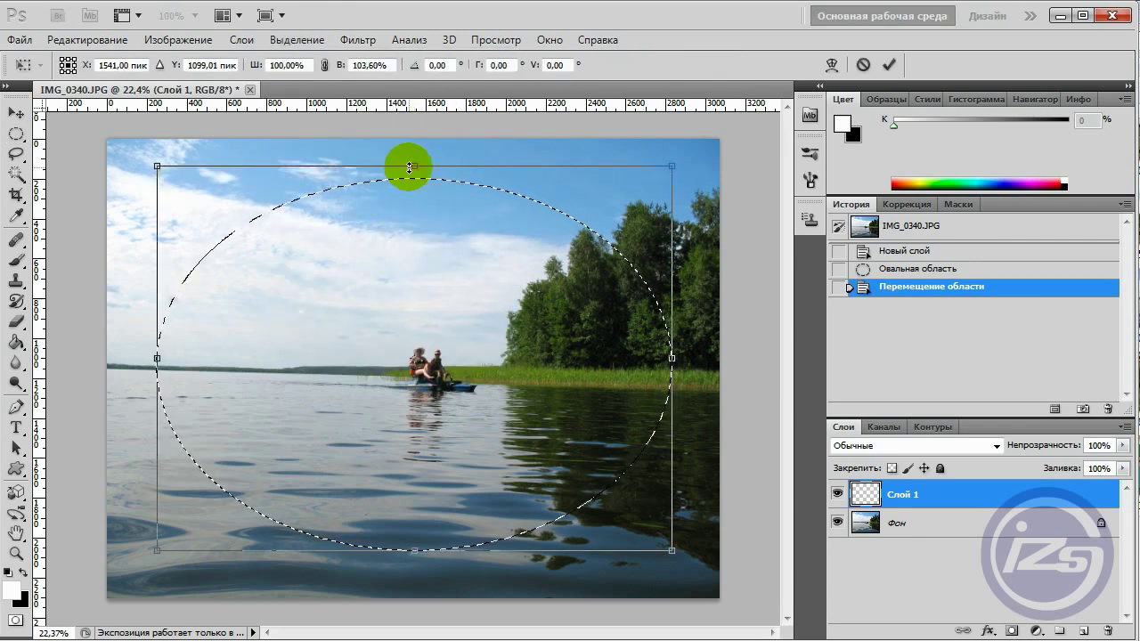
pyautogui.moveTo(410, 164); pyautogui.dragTo(412, 170)
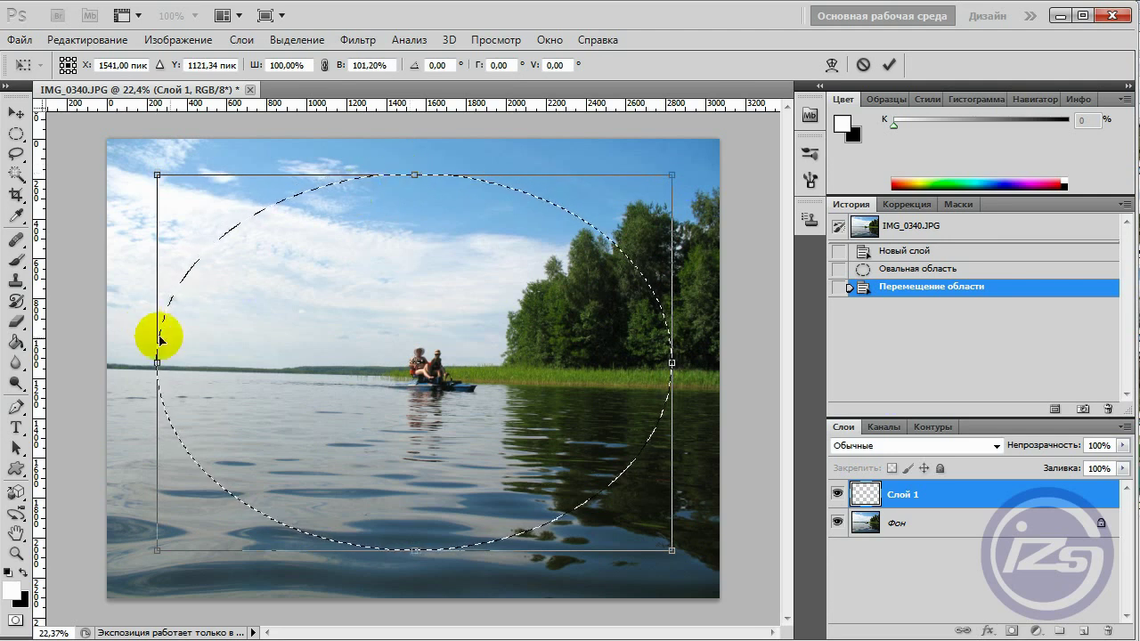
pyautogui.click(88, 40)
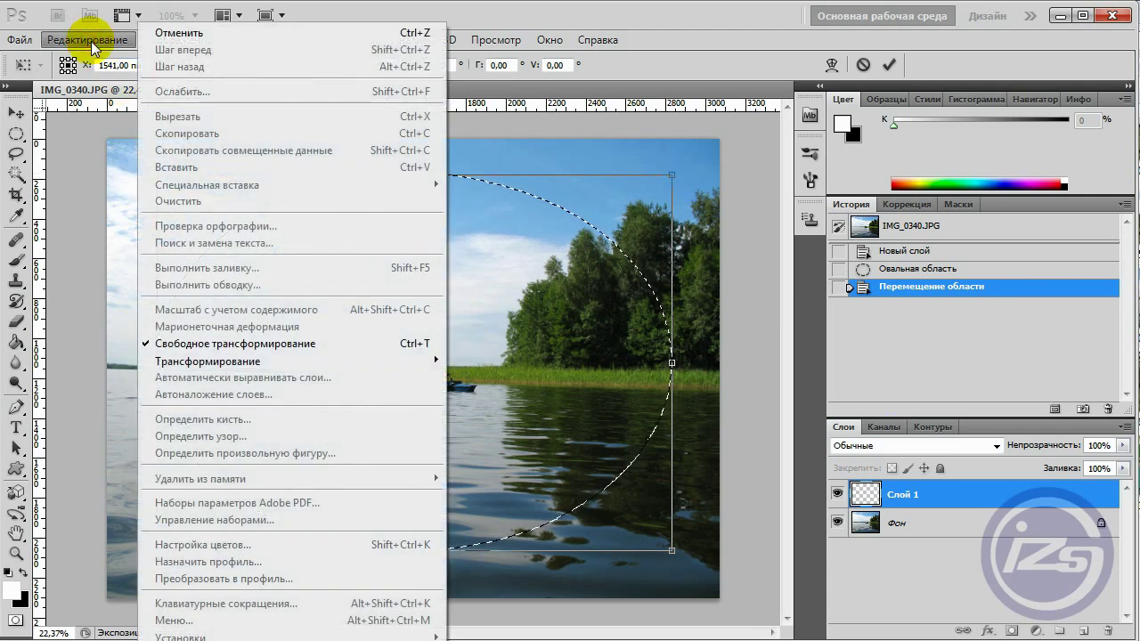
pyautogui.moveTo(207, 360)
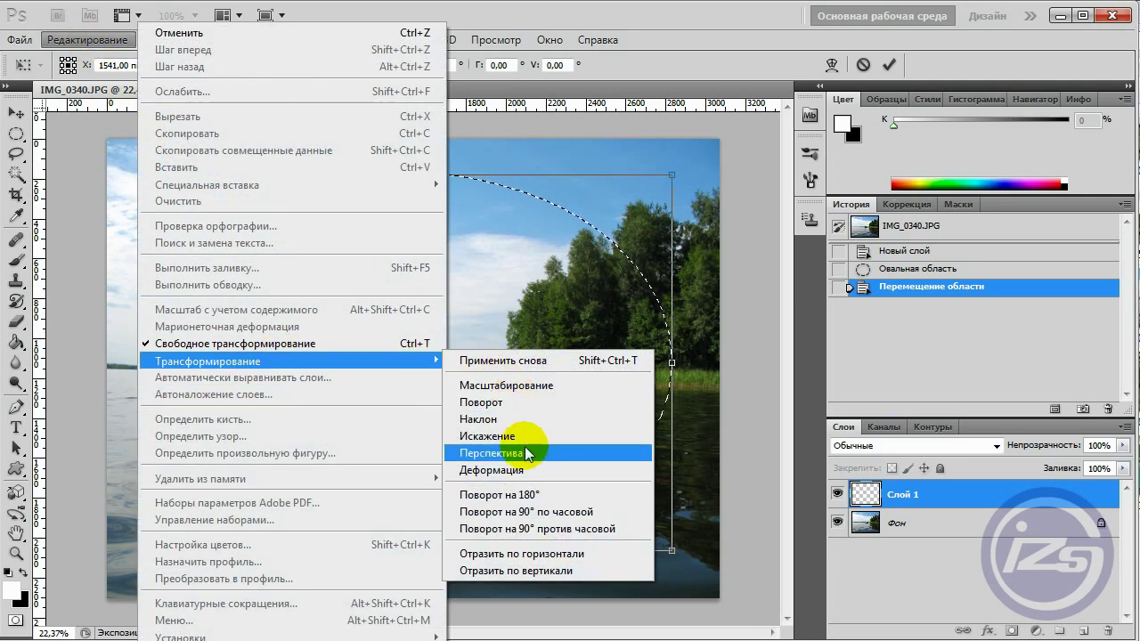
pyautogui.click(522, 470)
pyautogui.moveTo(155, 303); pyautogui.dragTo(117, 298)
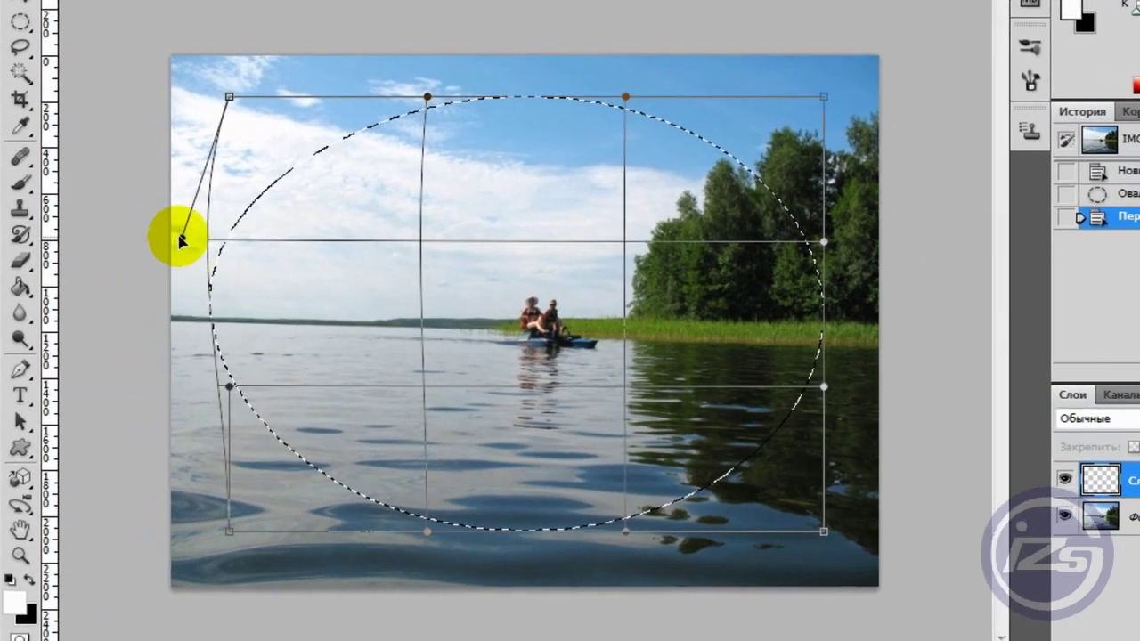
pyautogui.moveTo(230, 386); pyautogui.dragTo(140, 531)
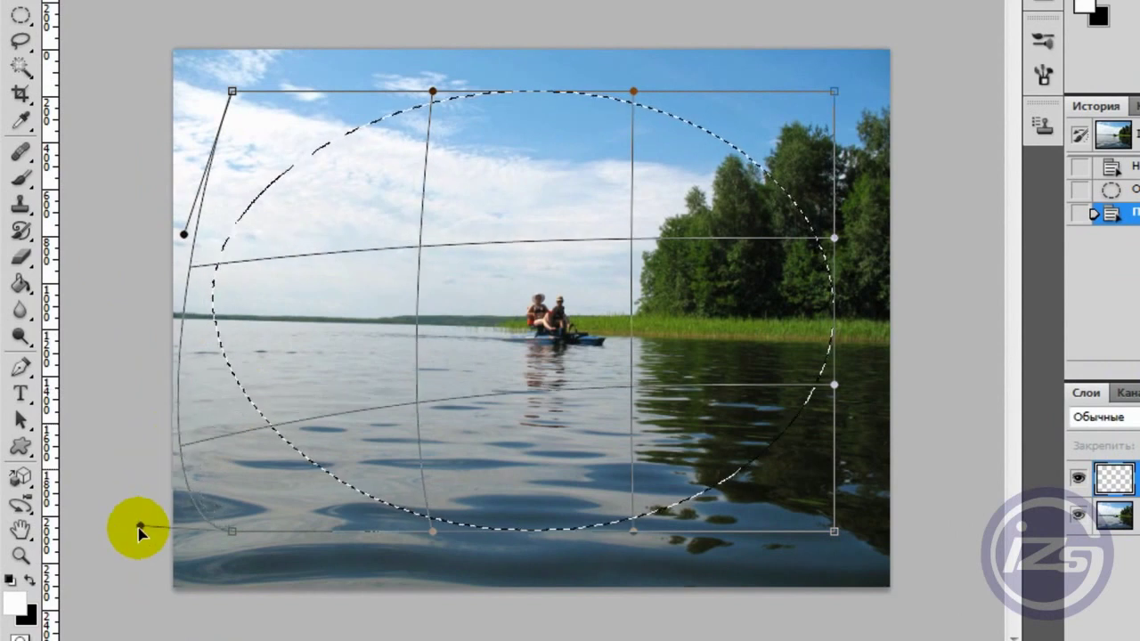
pyautogui.moveTo(232, 531); pyautogui.dragTo(173, 609)
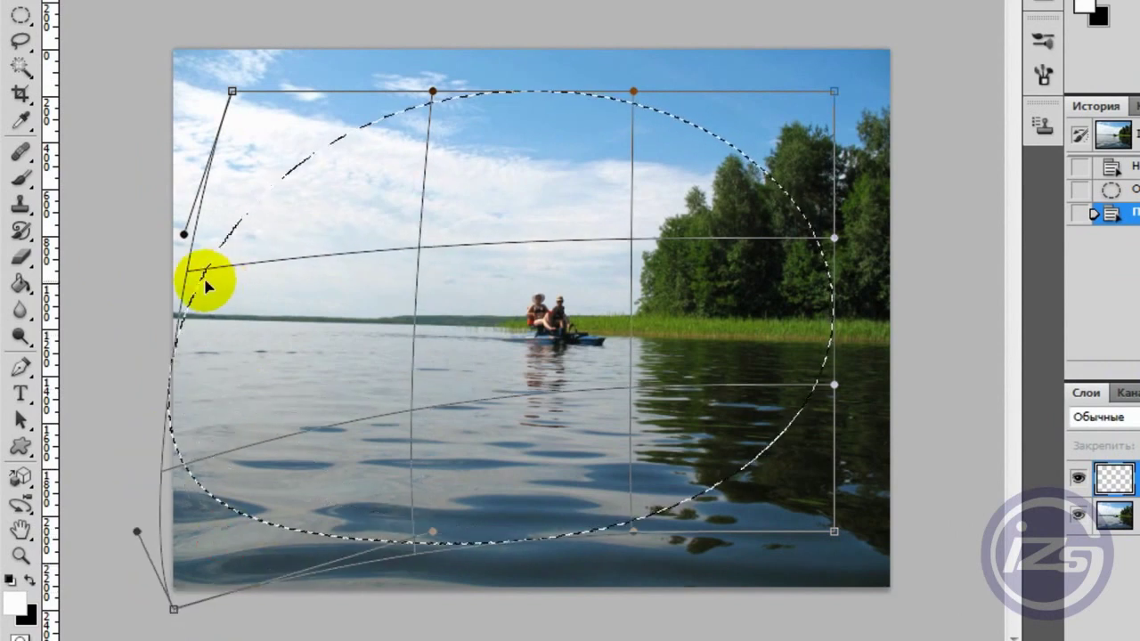
pyautogui.moveTo(137, 532)
pyautogui.mouseDown()
pyautogui.moveTo(187, 417)
pyautogui.moveTo(183, 353)
pyautogui.mouseUp()
pyautogui.moveTo(195, 247); pyautogui.dragTo(186, 228)
# Step: Pull the warp corners outward, reshape the left curves, and commit the warp
pyautogui.moveTo(229, 93); pyautogui.dragTo(158, 37)
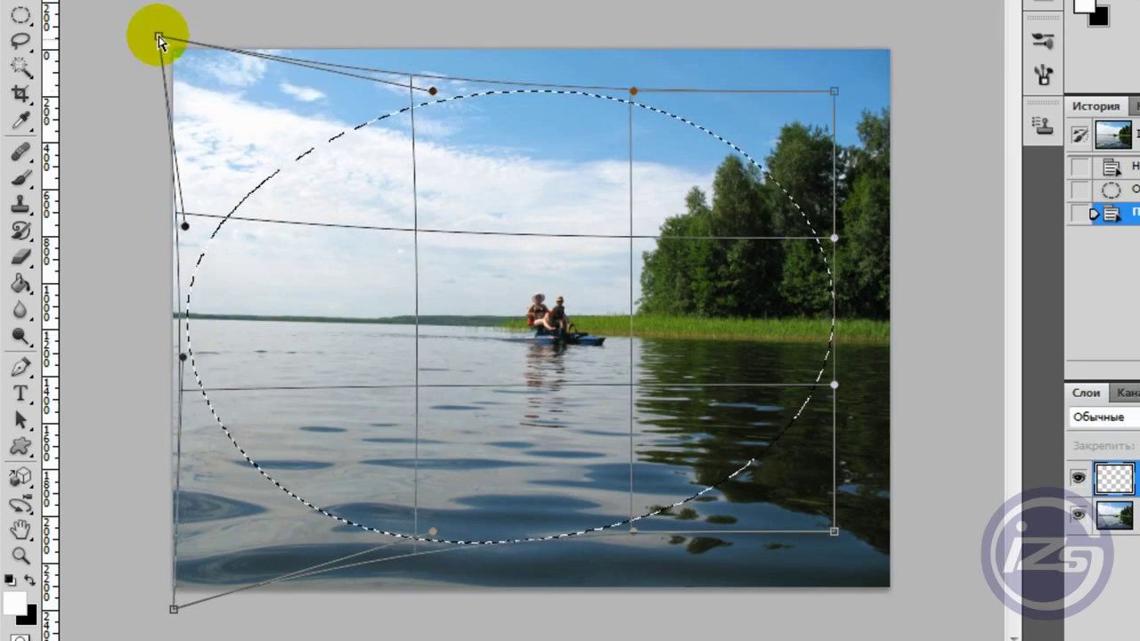
pyautogui.moveTo(834, 90); pyautogui.dragTo(911, 16)
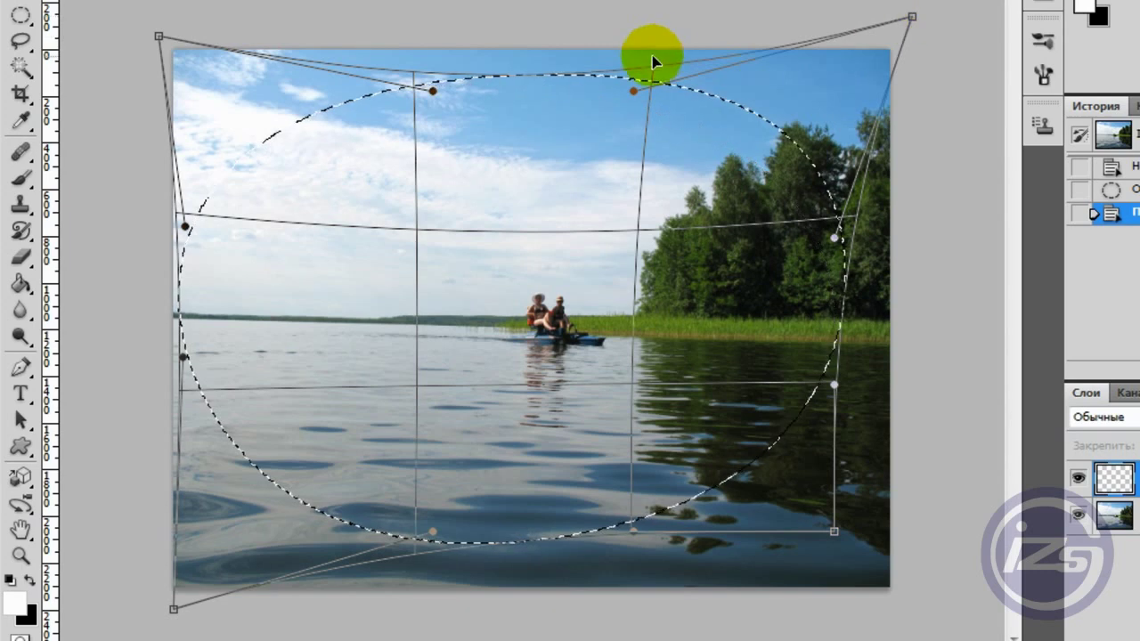
pyautogui.moveTo(833, 531); pyautogui.dragTo(929, 623)
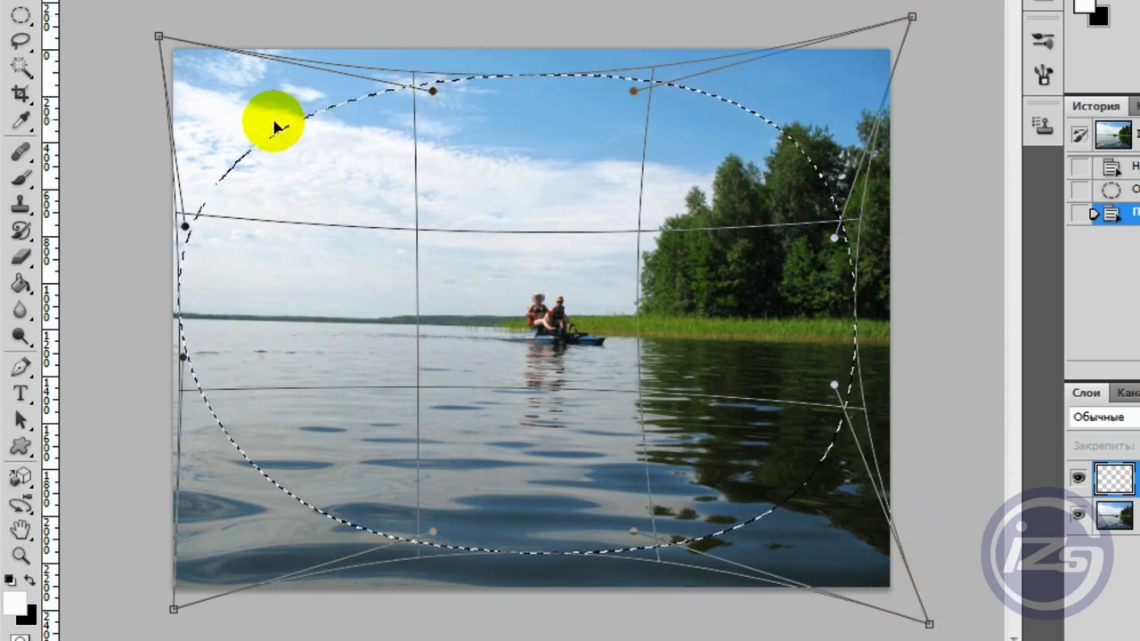
pyautogui.moveTo(159, 37); pyautogui.dragTo(140, 9)
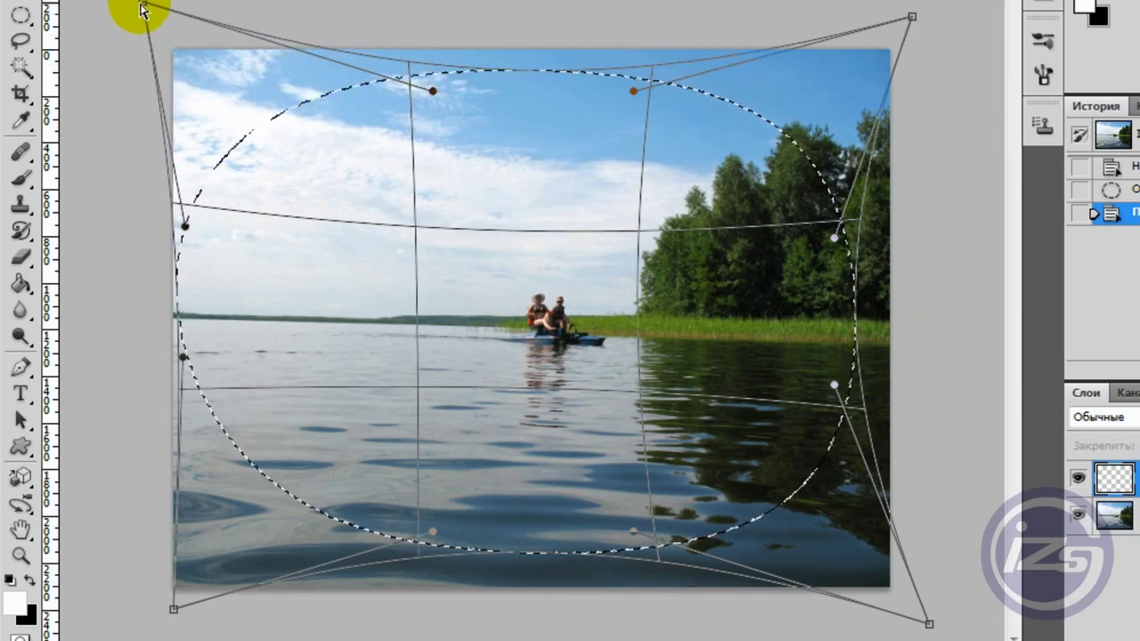
pyautogui.moveTo(173, 610); pyautogui.dragTo(163, 633)
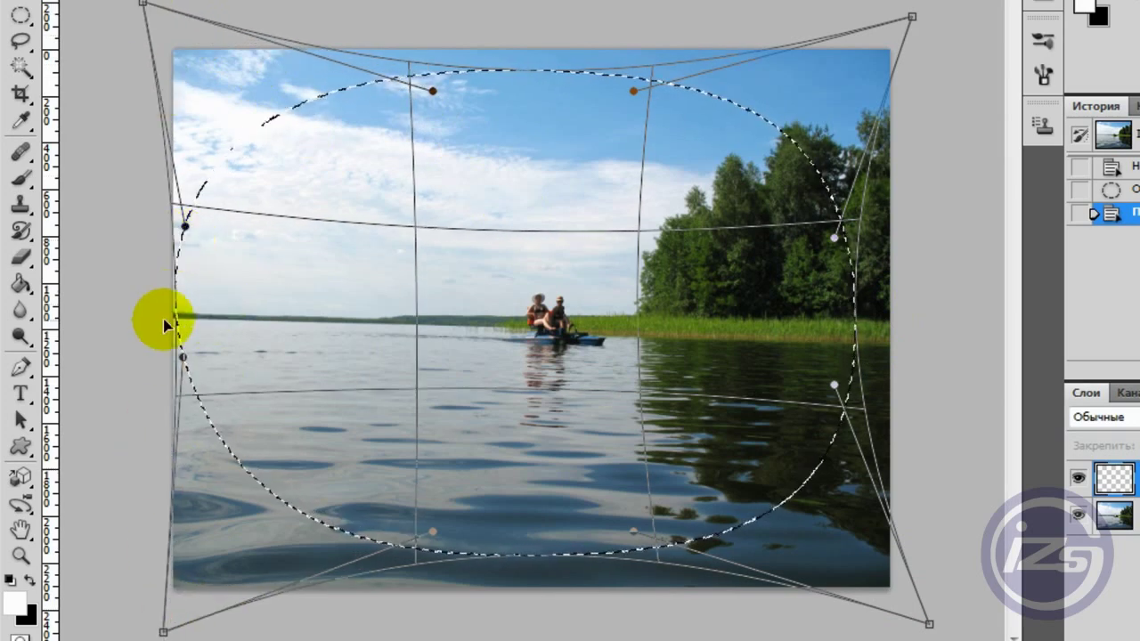
pyautogui.moveTo(183, 357); pyautogui.dragTo(195, 393)
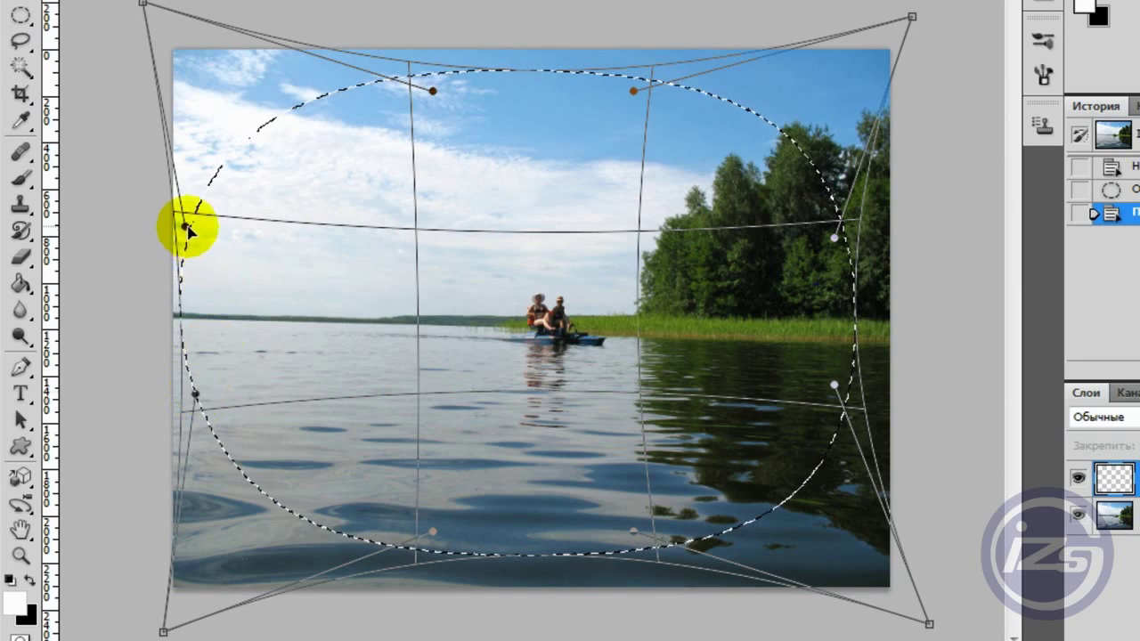
pyautogui.moveTo(187, 229); pyautogui.dragTo(212, 236)
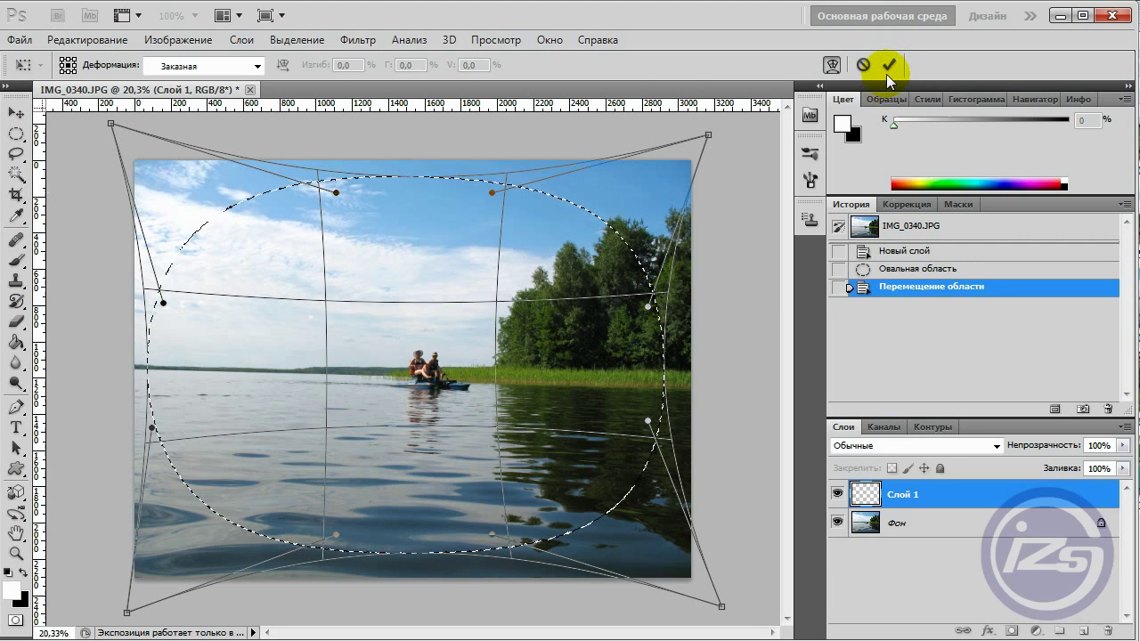
pyautogui.click(888, 66)
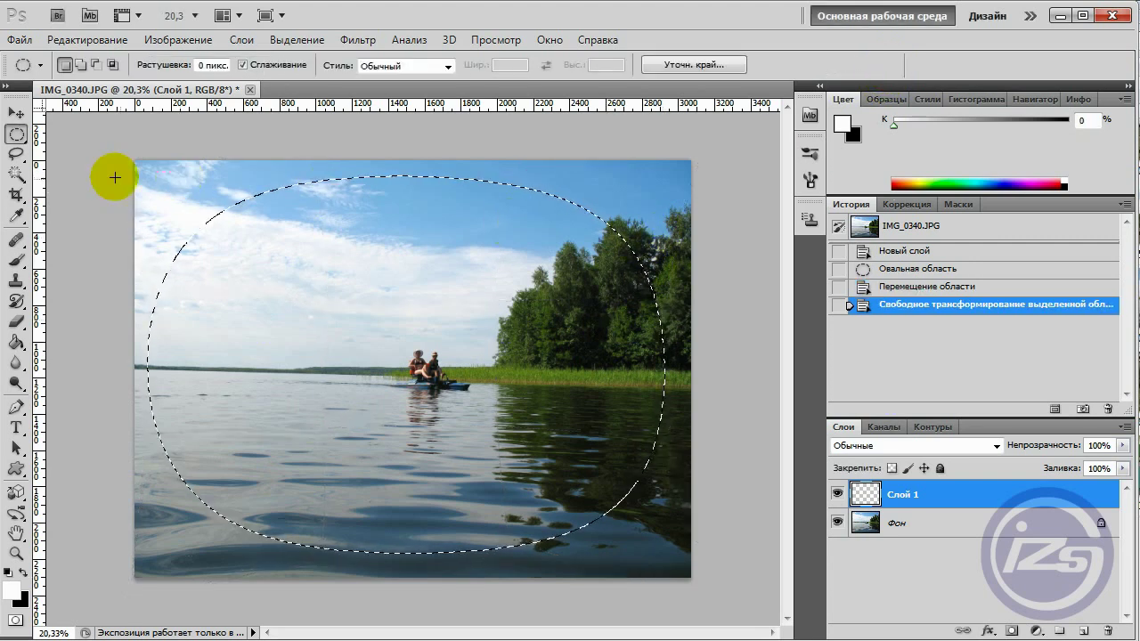
# Step: Invert the warped selection and feather it by 70 pixels
pyautogui.click(297, 39)
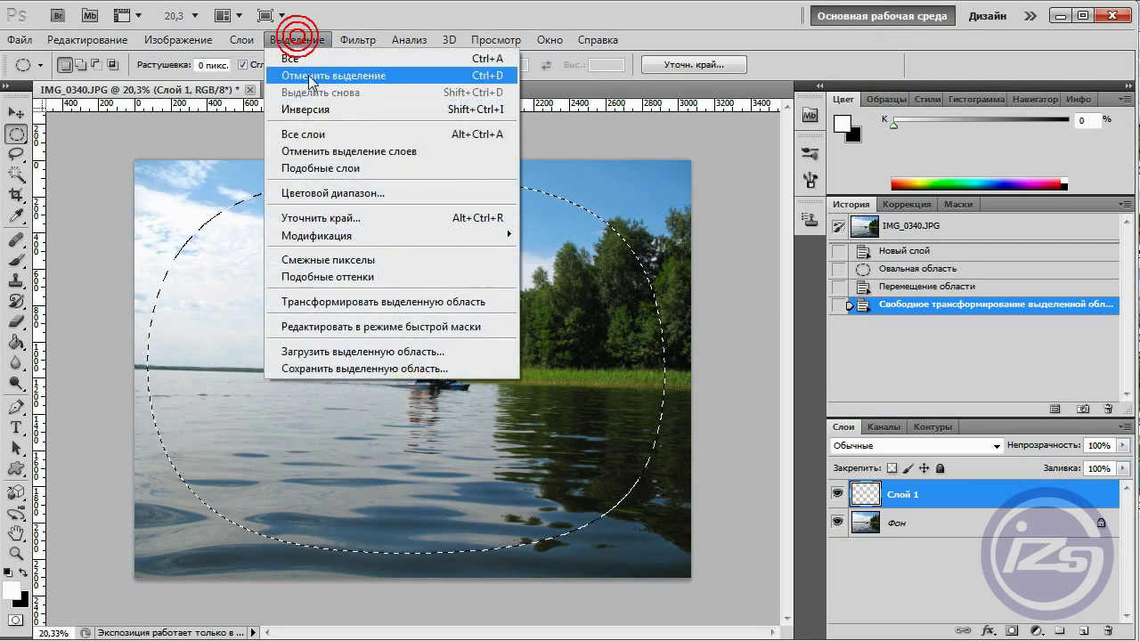
pyautogui.click(301, 109)
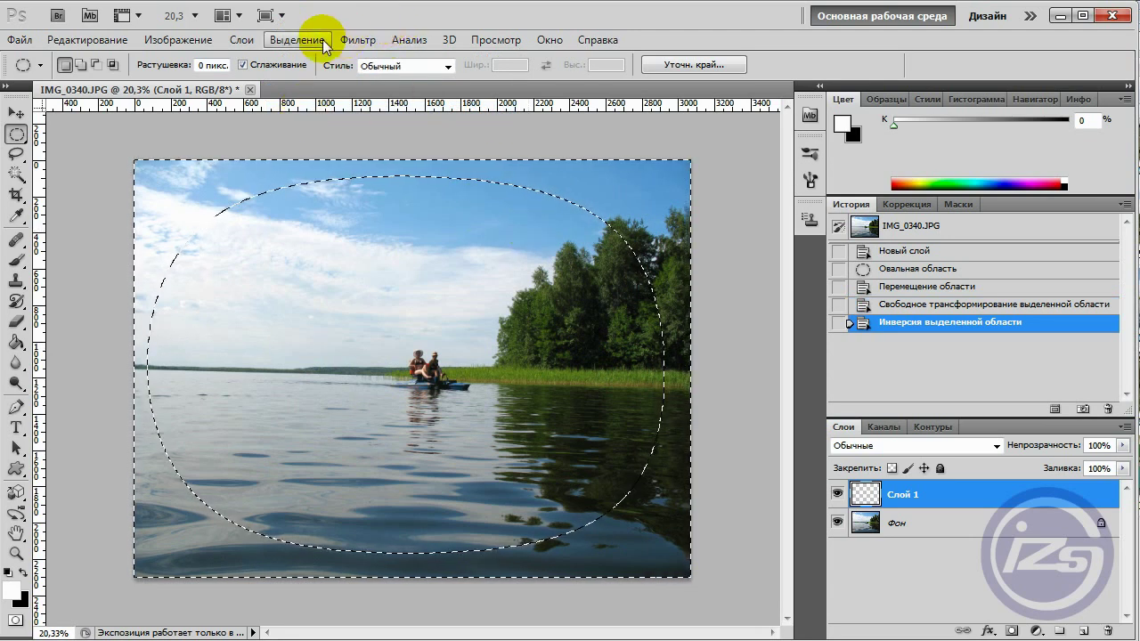
pyautogui.click(311, 39)
pyautogui.moveTo(317, 236)
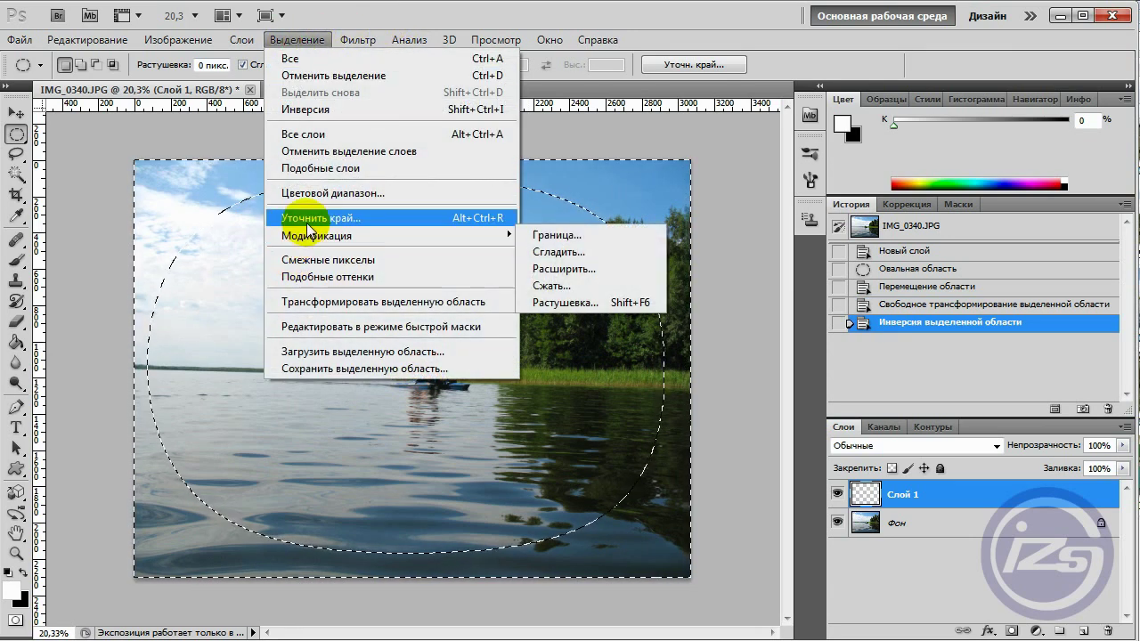
pyautogui.click(554, 303)
pyautogui.write('70')
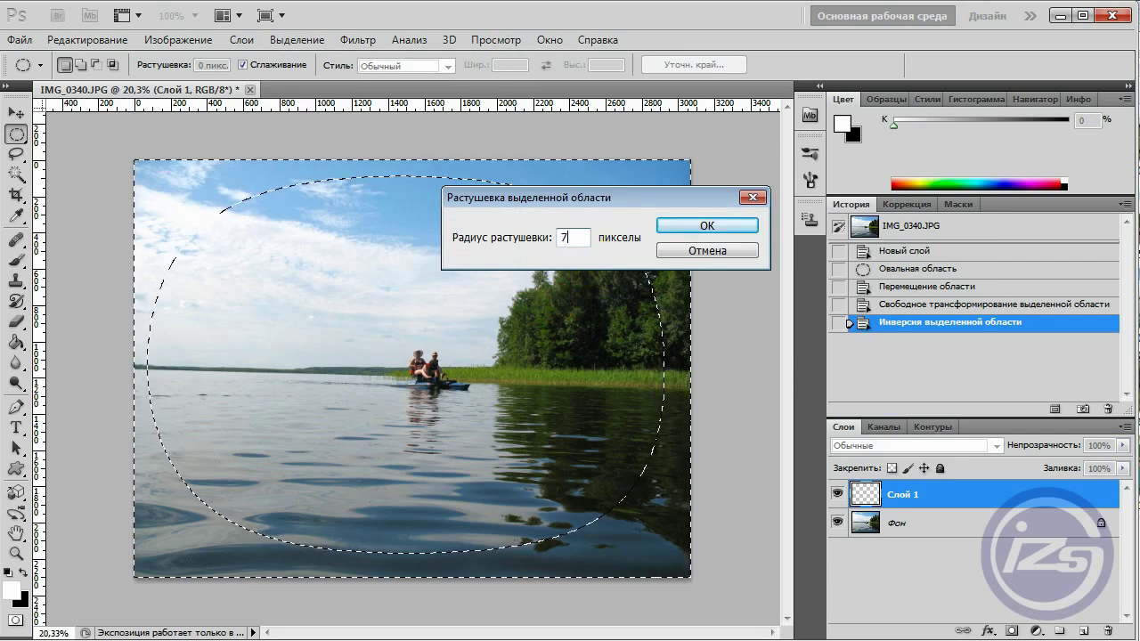
pyautogui.click(687, 227)
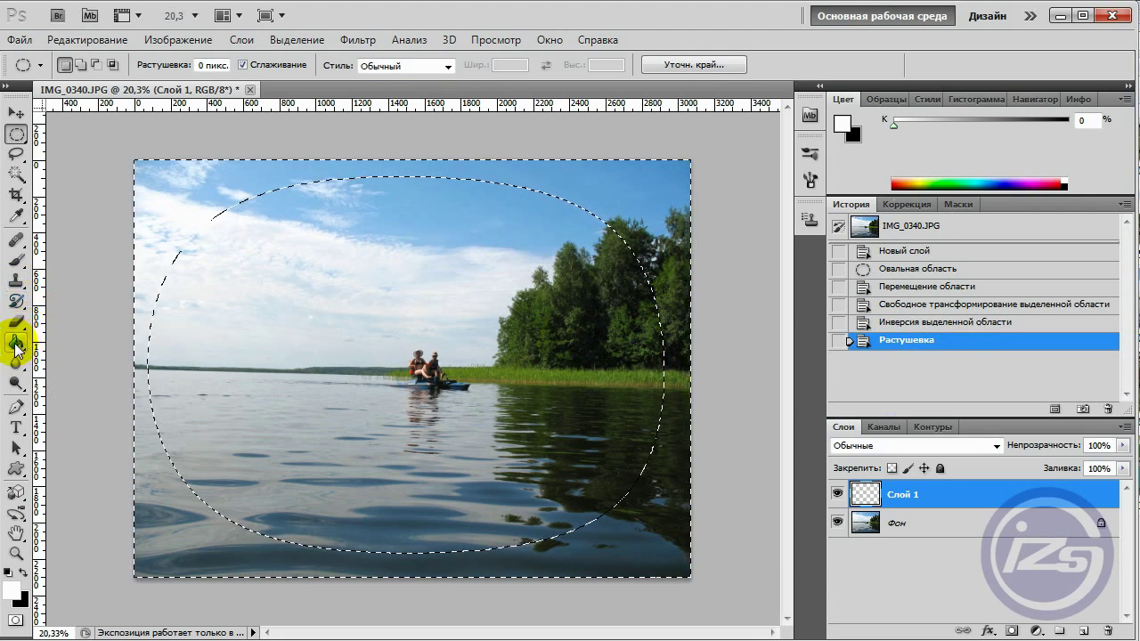
# Step: Fill the feathered outer area with white and deselect
pyautogui.click(15, 342)
pyautogui.click(64, 359)
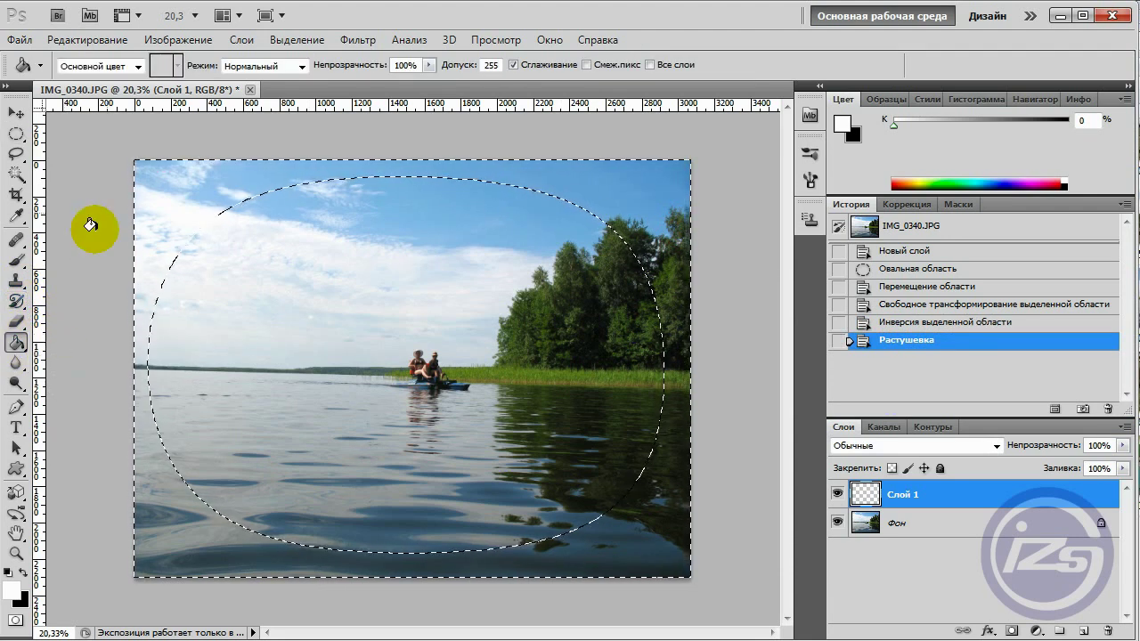
pyautogui.click(157, 190)
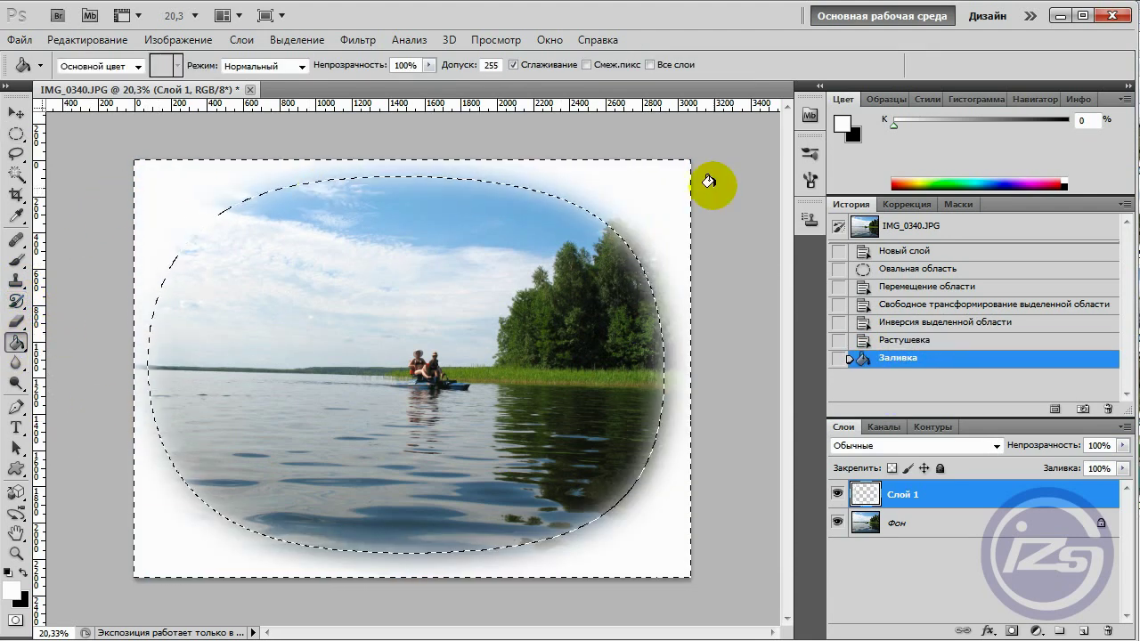
pyautogui.click(284, 42)
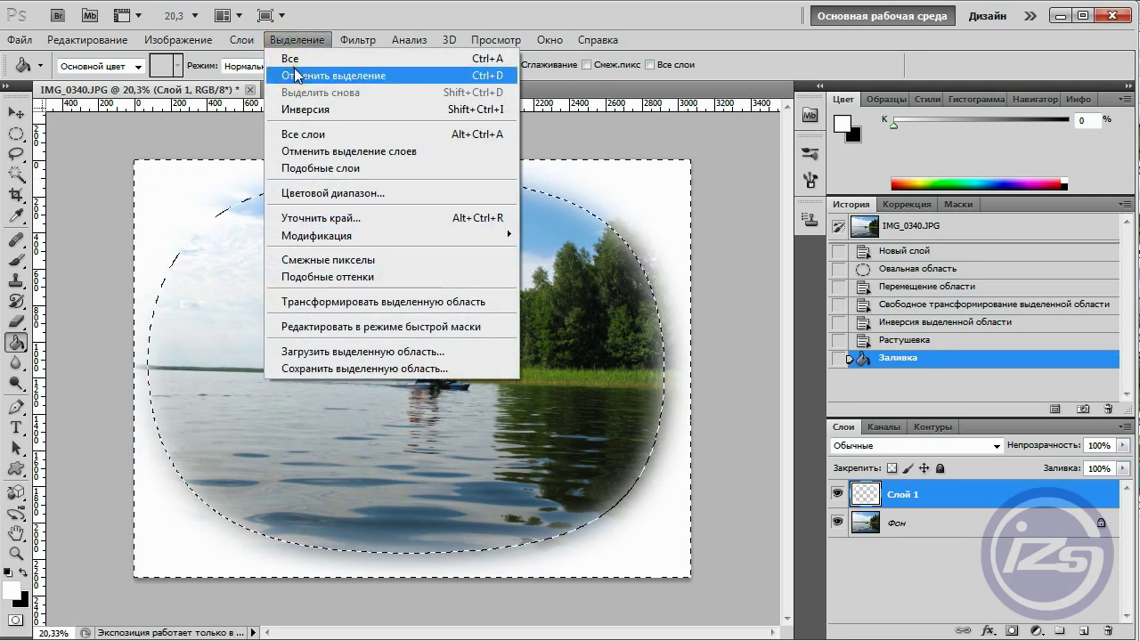
pyautogui.click(294, 73)
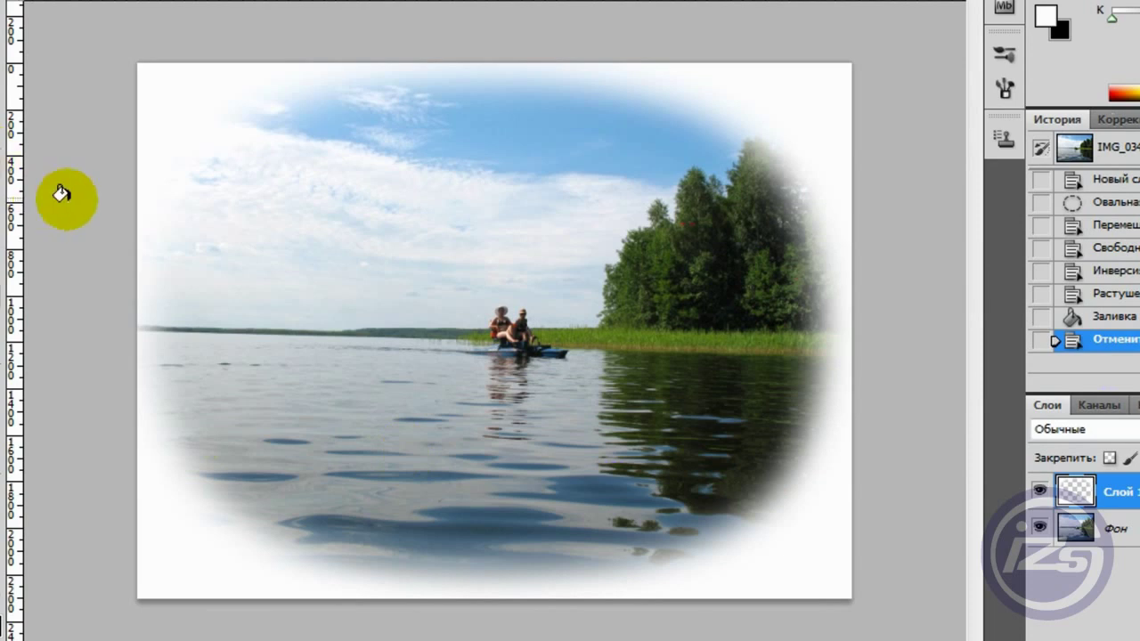
# Step: Revert to the Новый слой History state, removing the white oval vignette
pyautogui.click(478, 118)
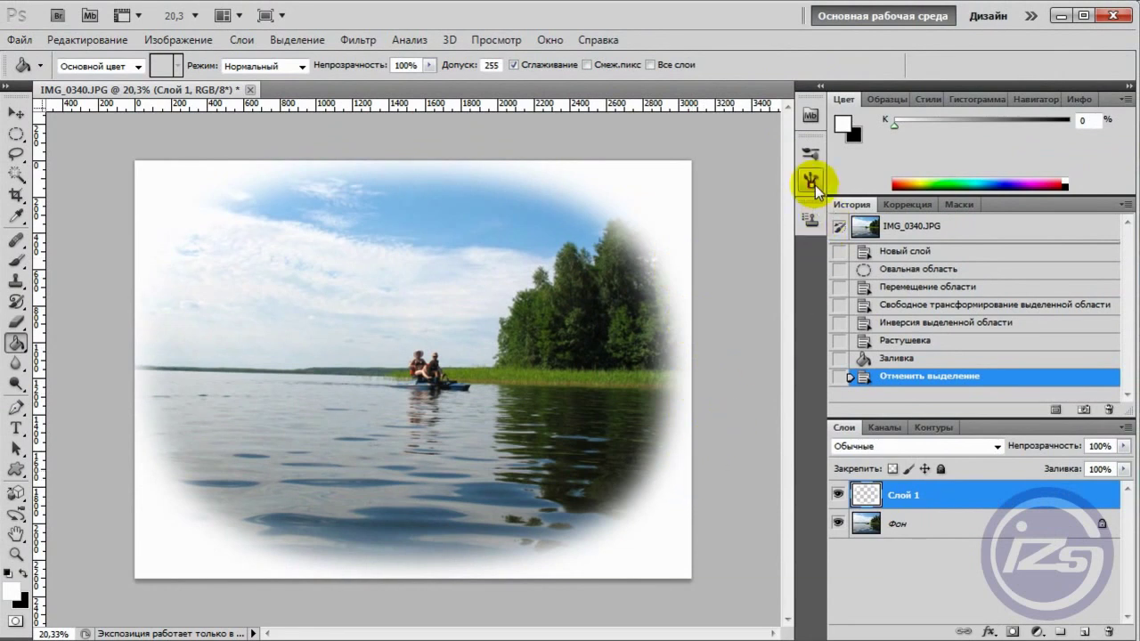
pyautogui.click(811, 183)
pyautogui.click(811, 183)
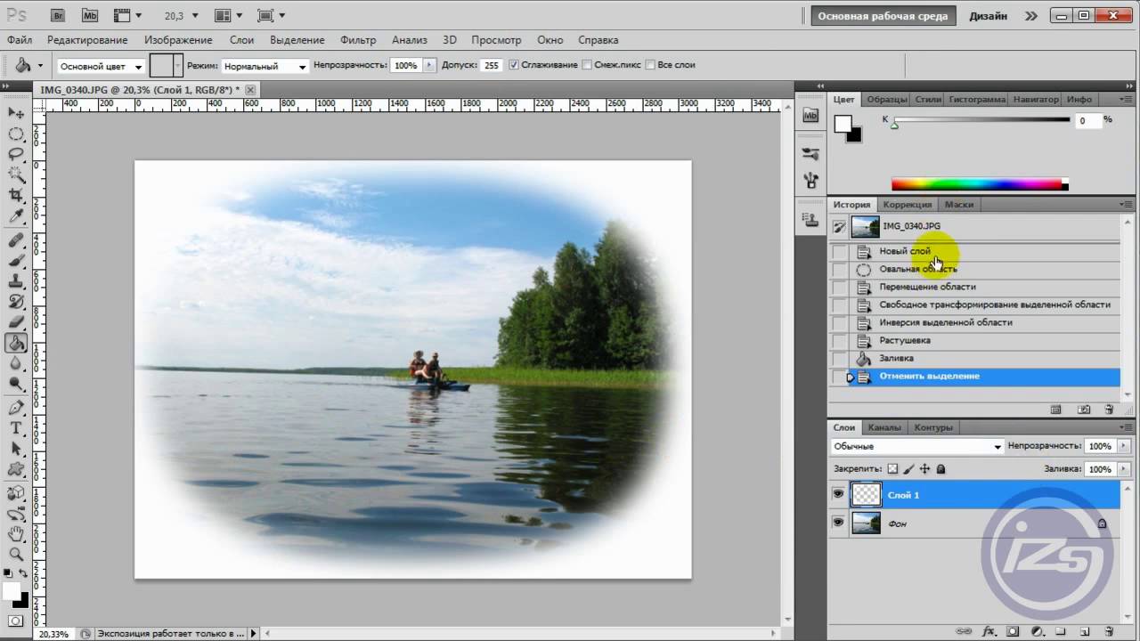
pyautogui.click(935, 260)
# Step: On Слой 1, draw a rectangular selection just inside the photo's edges
pyautogui.click(903, 497)
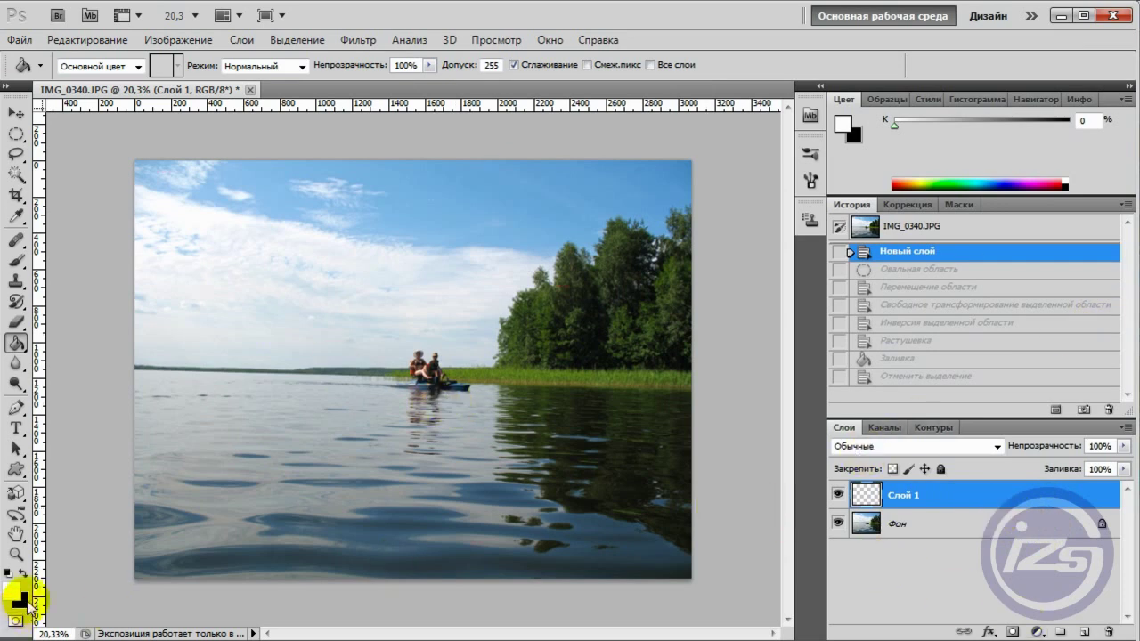
pyautogui.rightClick(15, 139)
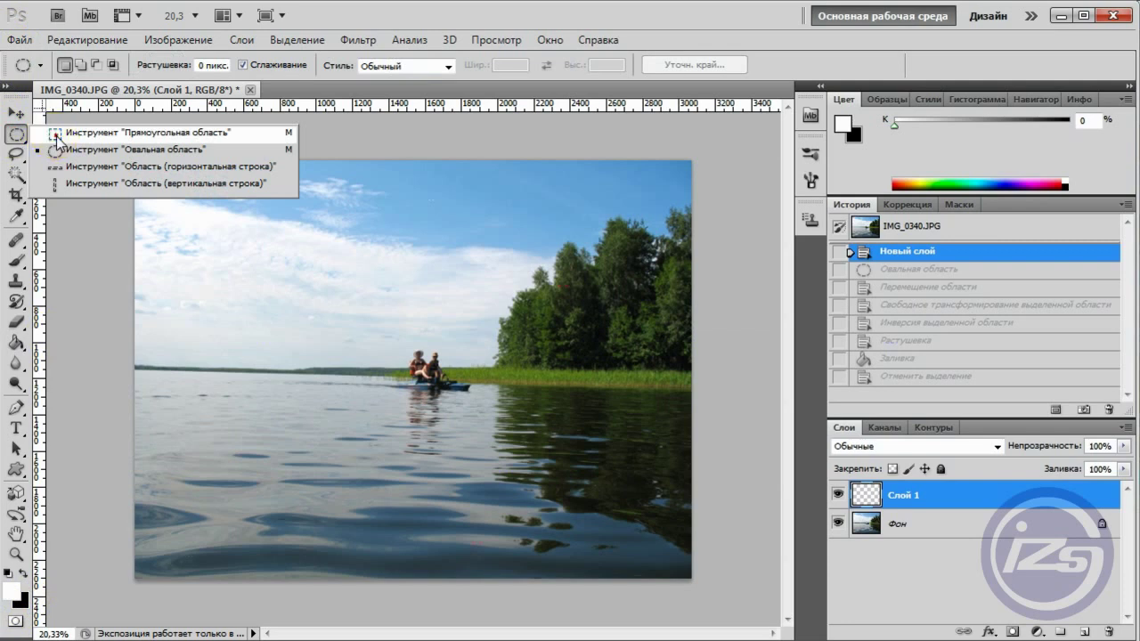
pyautogui.click(80, 127)
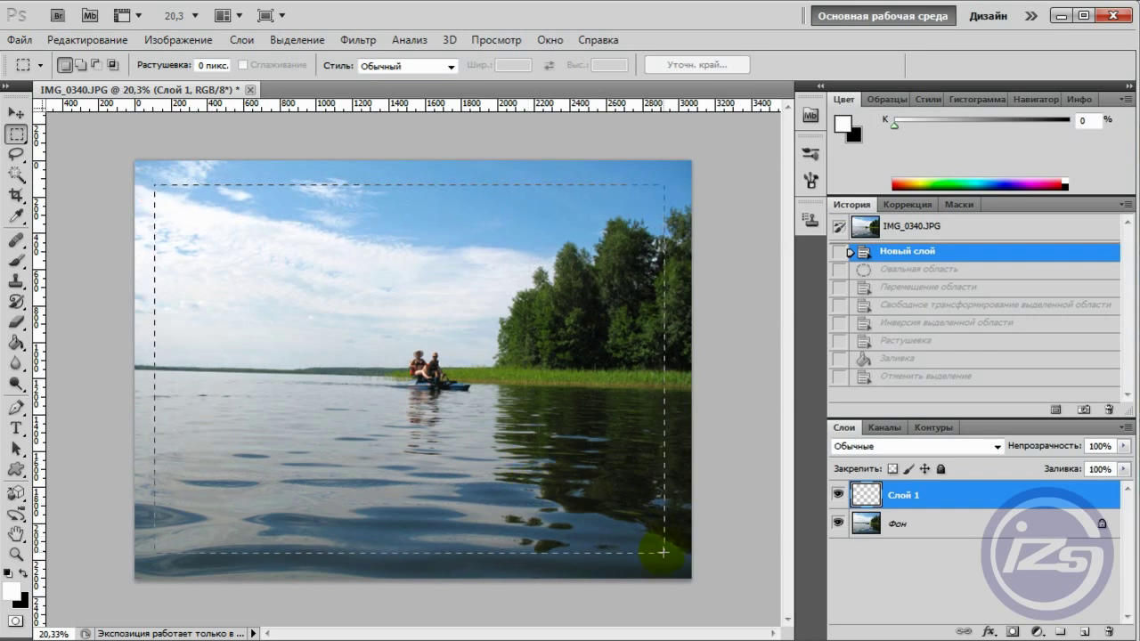
pyautogui.moveTo(663, 552); pyautogui.dragTo(663, 552)
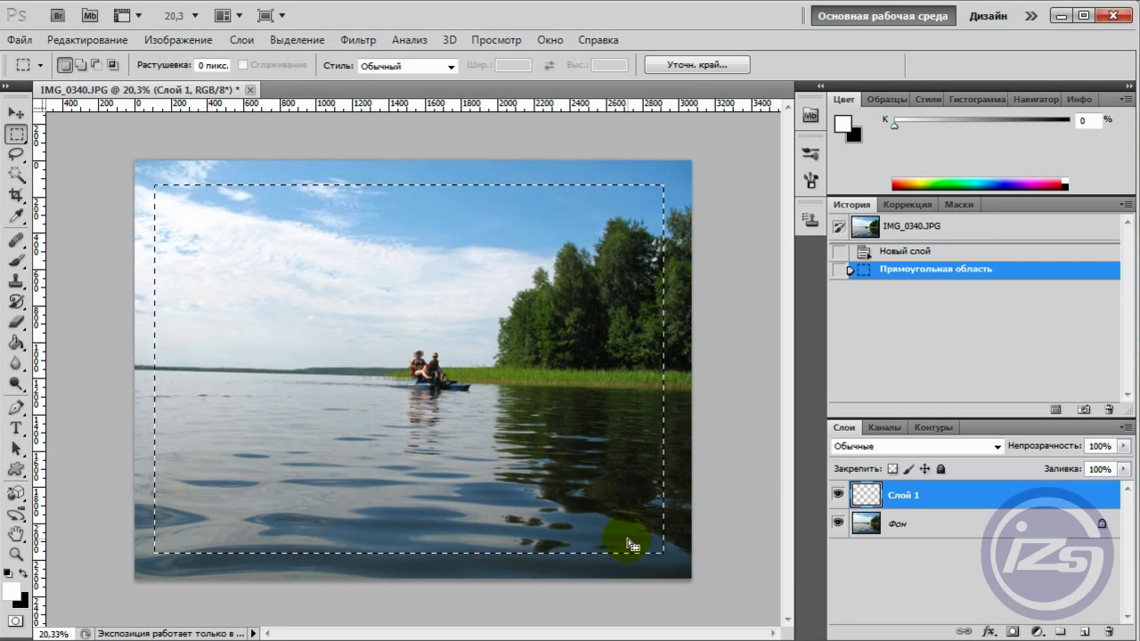
pyautogui.press('Right')
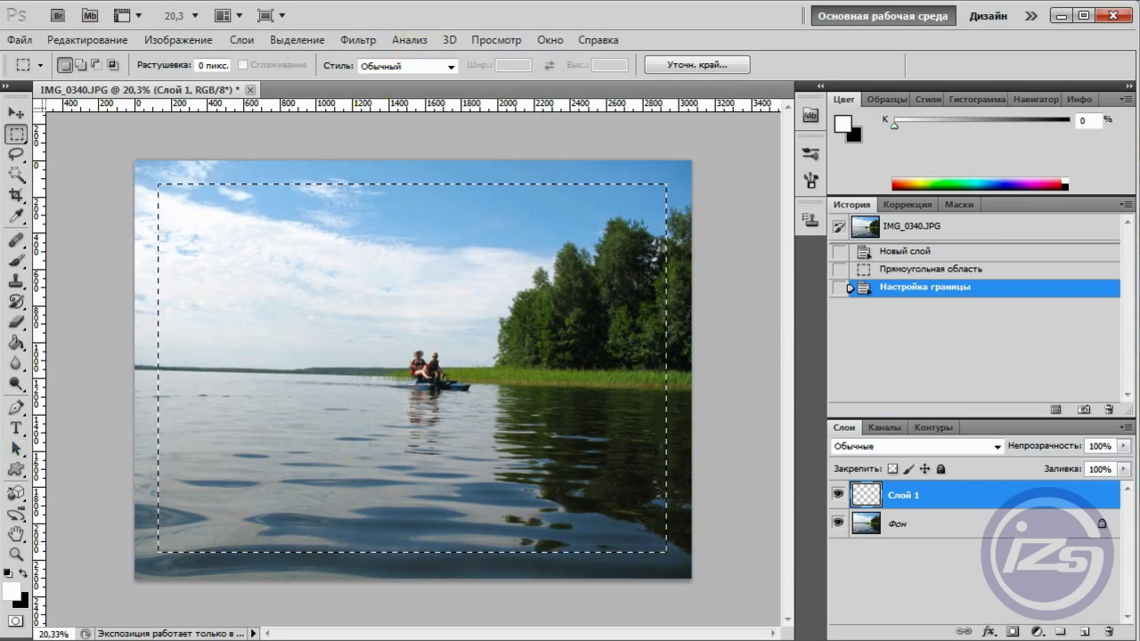
# Step: Switch to Quick Mask so the border turns red, and show the Distort filters
pyautogui.click(15, 621)
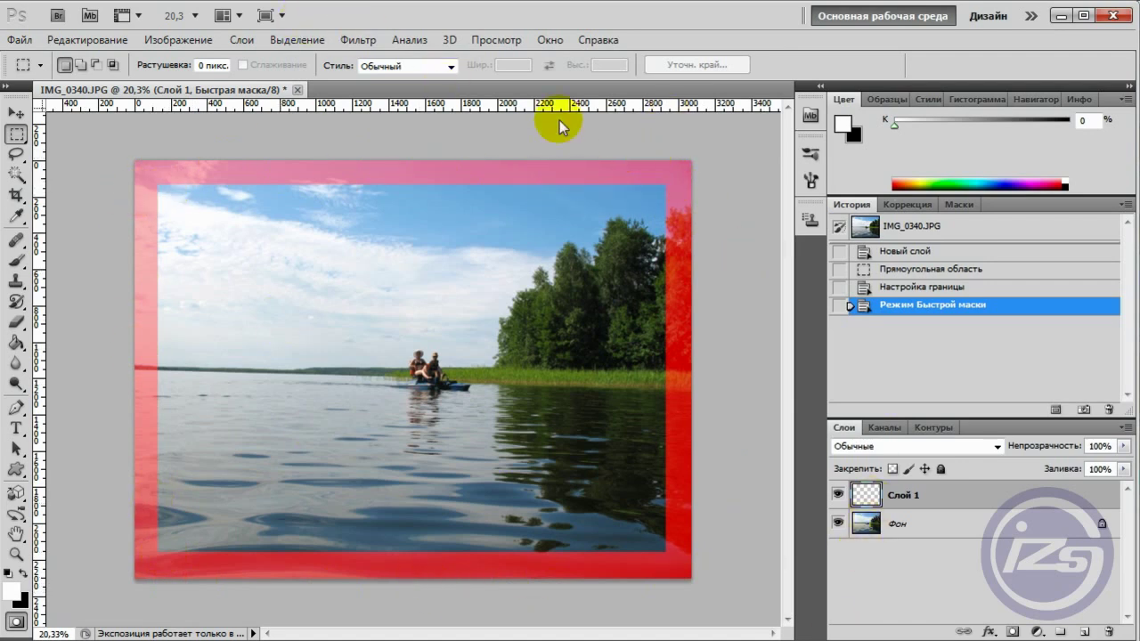
pyautogui.click(358, 39)
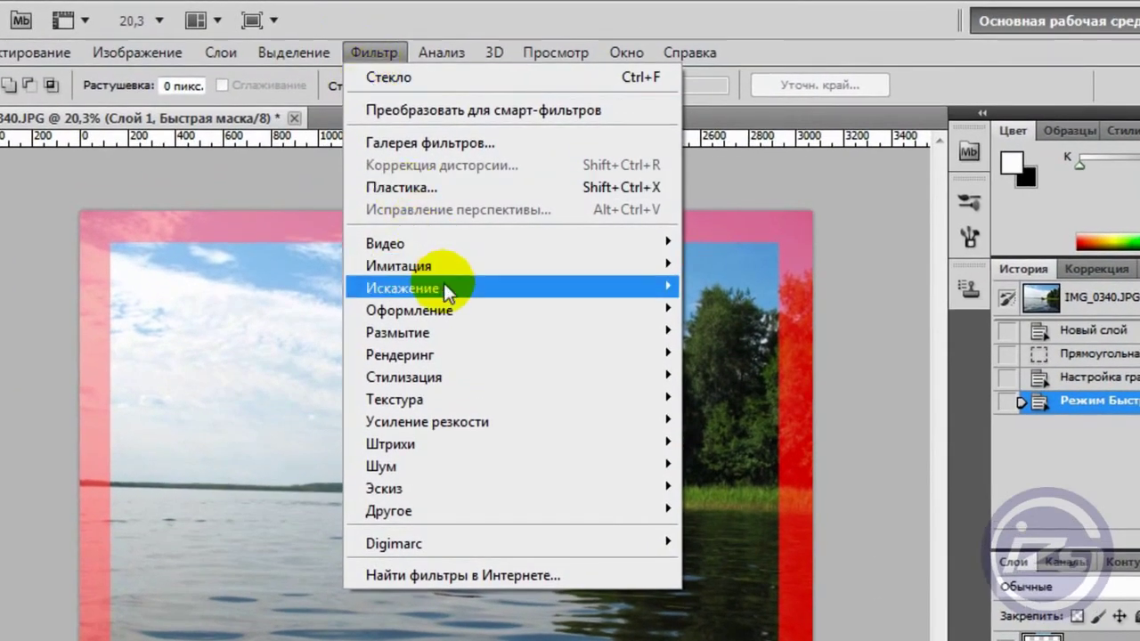
pyautogui.click(444, 286)
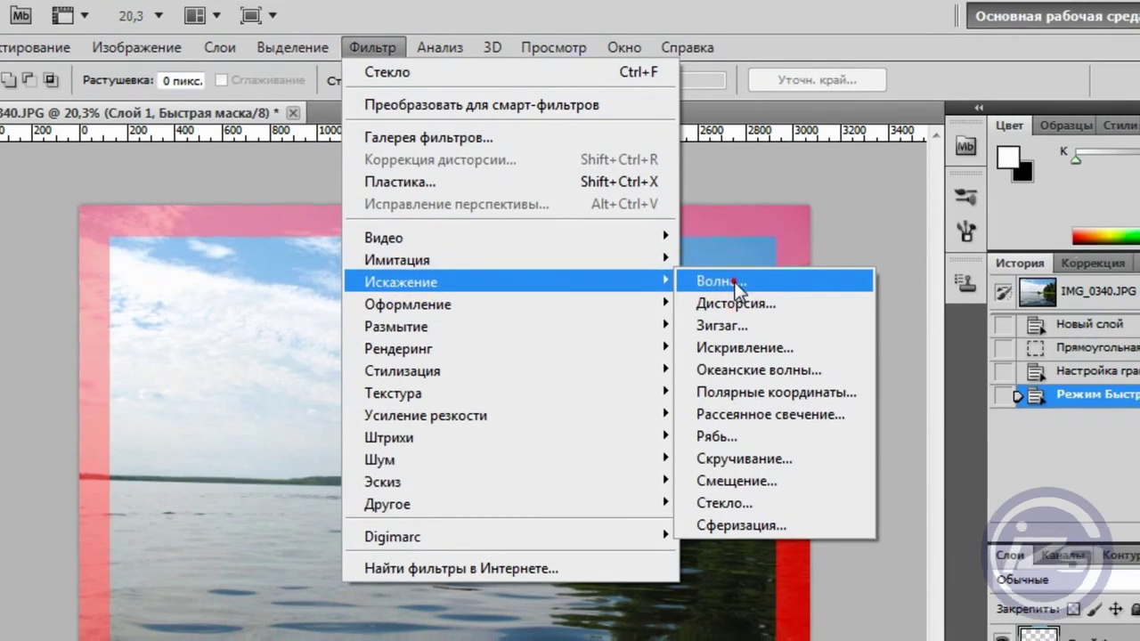
# Step: Set Wave filter generators, amplitude around 1–2 and wavelength about 159–175
pyautogui.click(732, 285)
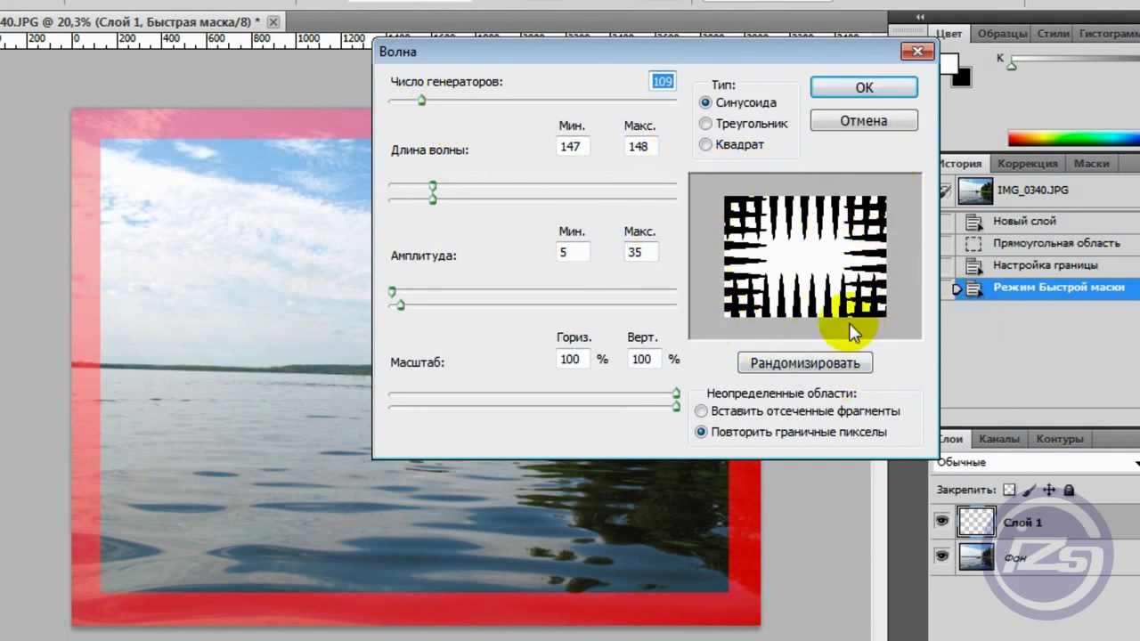
pyautogui.moveTo(426, 100)
pyautogui.mouseDown()
pyautogui.moveTo(399, 101)
pyautogui.moveTo(408, 101)
pyautogui.mouseUp()
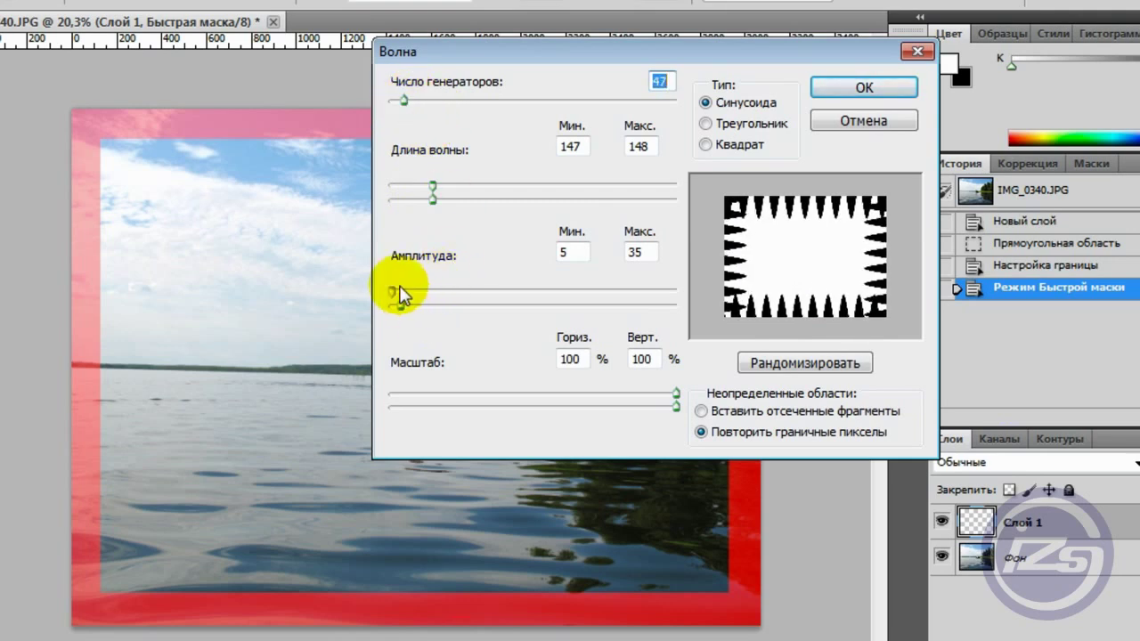
pyautogui.moveTo(407, 305)
pyautogui.mouseDown()
pyautogui.moveTo(398, 308)
pyautogui.moveTo(407, 293)
pyautogui.moveTo(389, 294)
pyautogui.moveTo(389, 307)
pyautogui.moveTo(466, 313)
pyautogui.moveTo(393, 312)
pyautogui.mouseUp()
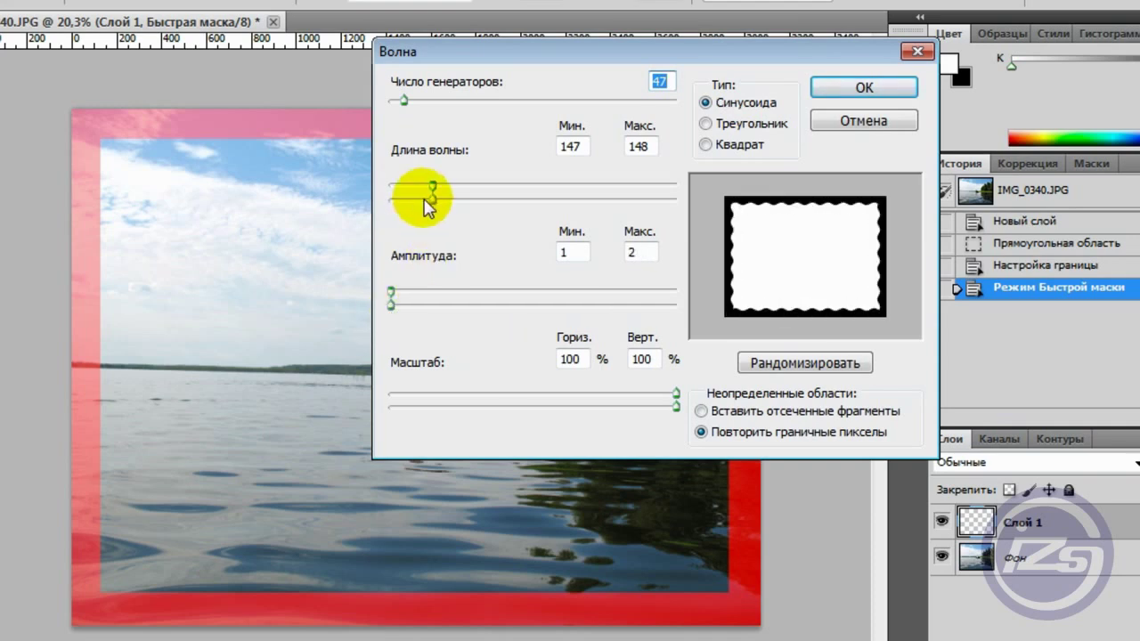
pyautogui.moveTo(433, 186)
pyautogui.mouseDown()
pyautogui.moveTo(417, 189)
pyautogui.moveTo(519, 193)
pyautogui.moveTo(487, 204)
pyautogui.mouseUp()
pyautogui.moveTo(450, 200); pyautogui.dragTo(444, 198)
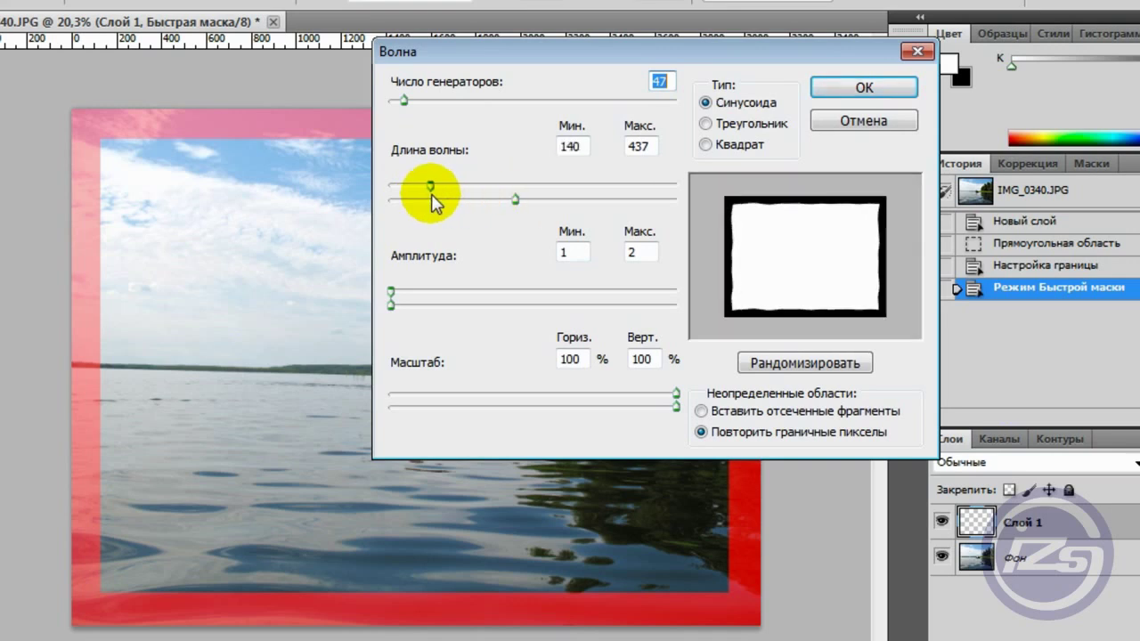
pyautogui.moveTo(517, 200)
pyautogui.mouseDown()
pyautogui.moveTo(439, 214)
pyautogui.moveTo(443, 204)
pyautogui.mouseUp()
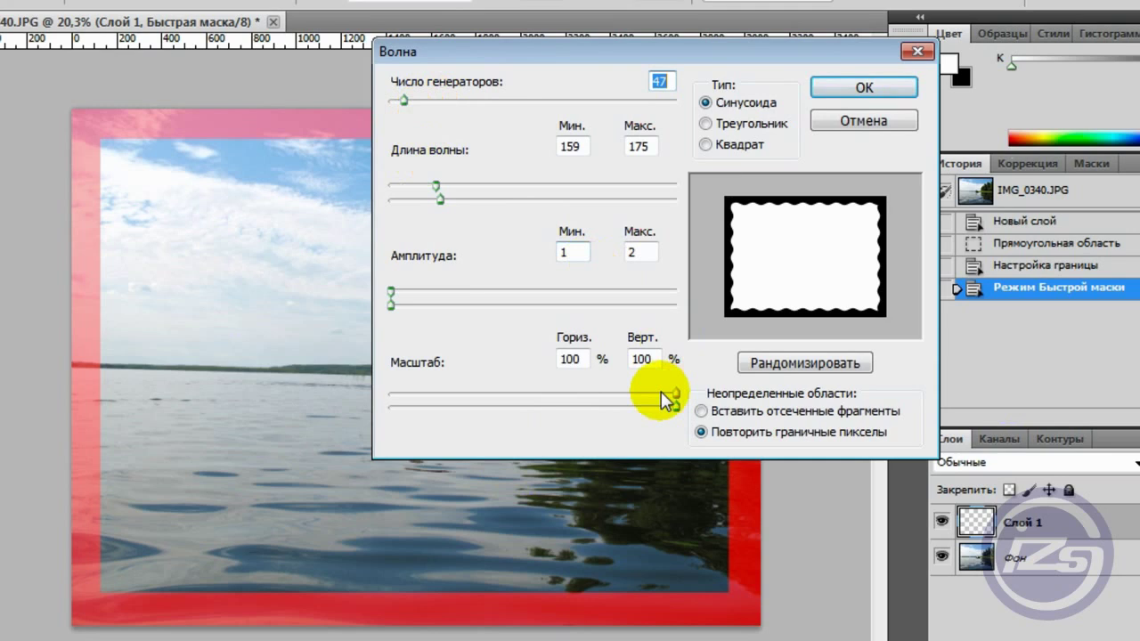
pyautogui.moveTo(676, 406)
pyautogui.mouseDown()
pyautogui.moveTo(503, 406)
pyautogui.moveTo(676, 406)
pyautogui.mouseUp()
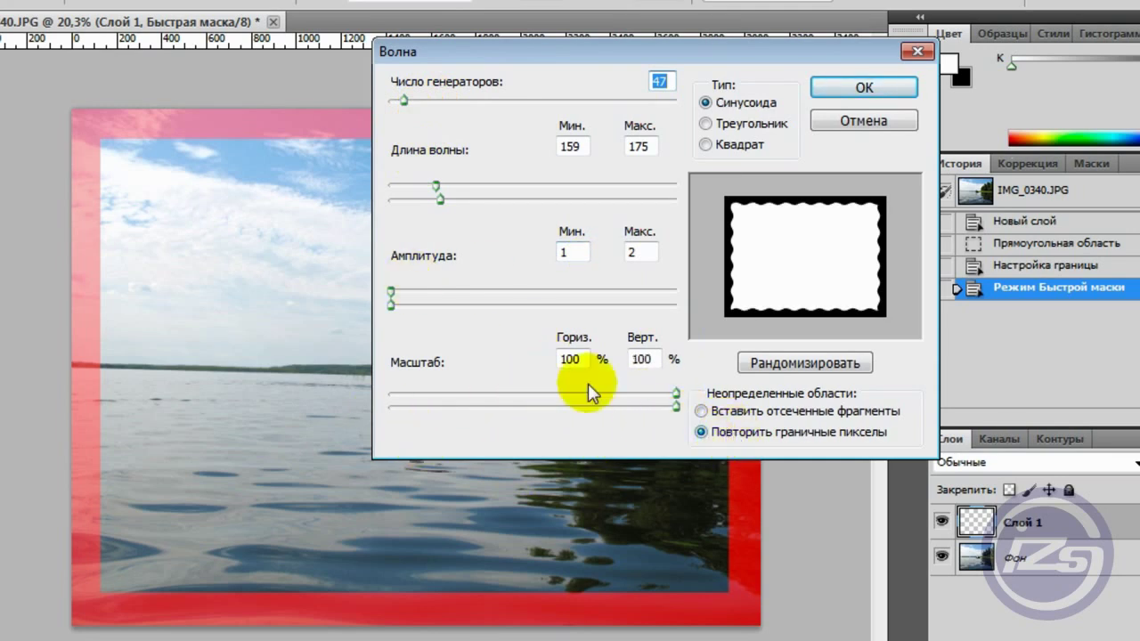
pyautogui.moveTo(403, 100); pyautogui.dragTo(415, 104)
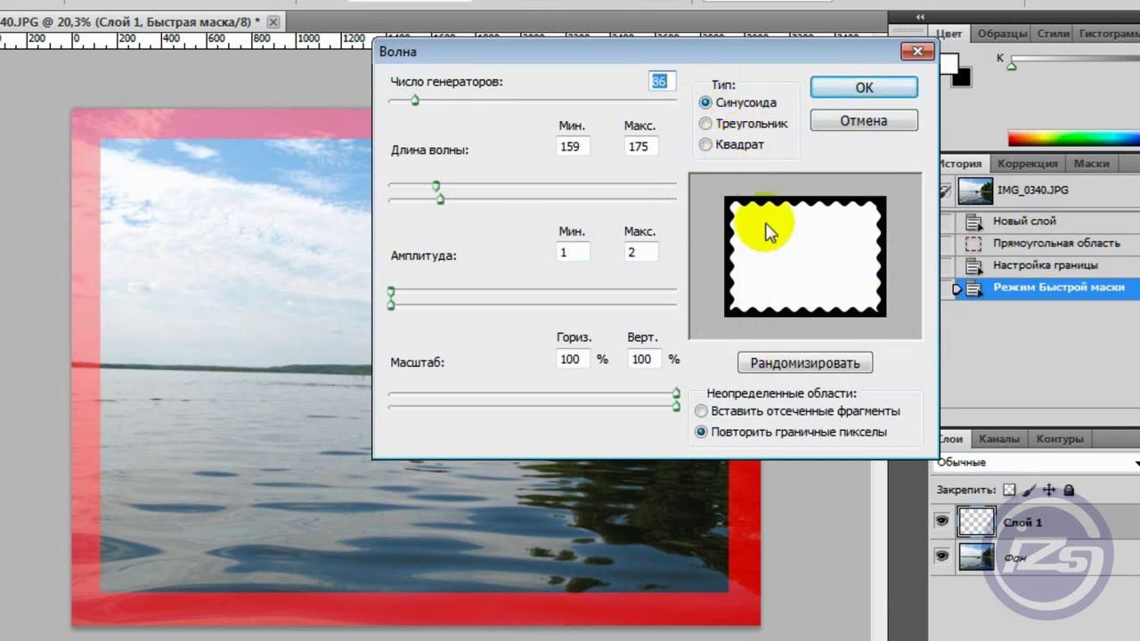
# Step: Try Triangle and Square types, settle on Sine, trim generators, and apply the Wave
pyautogui.click(705, 124)
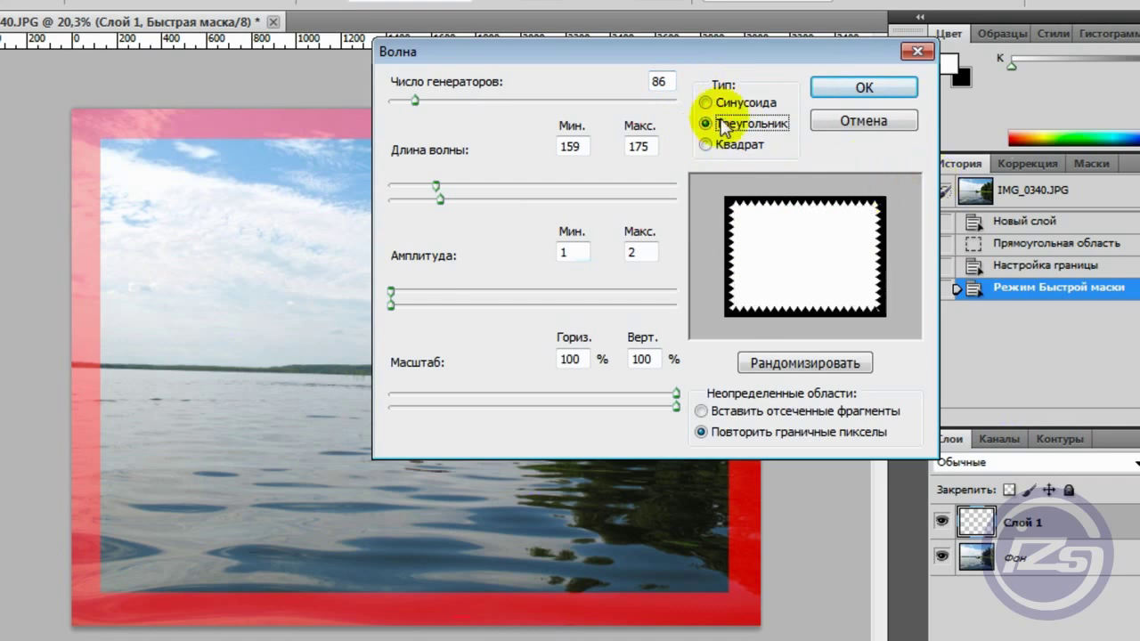
pyautogui.click(706, 144)
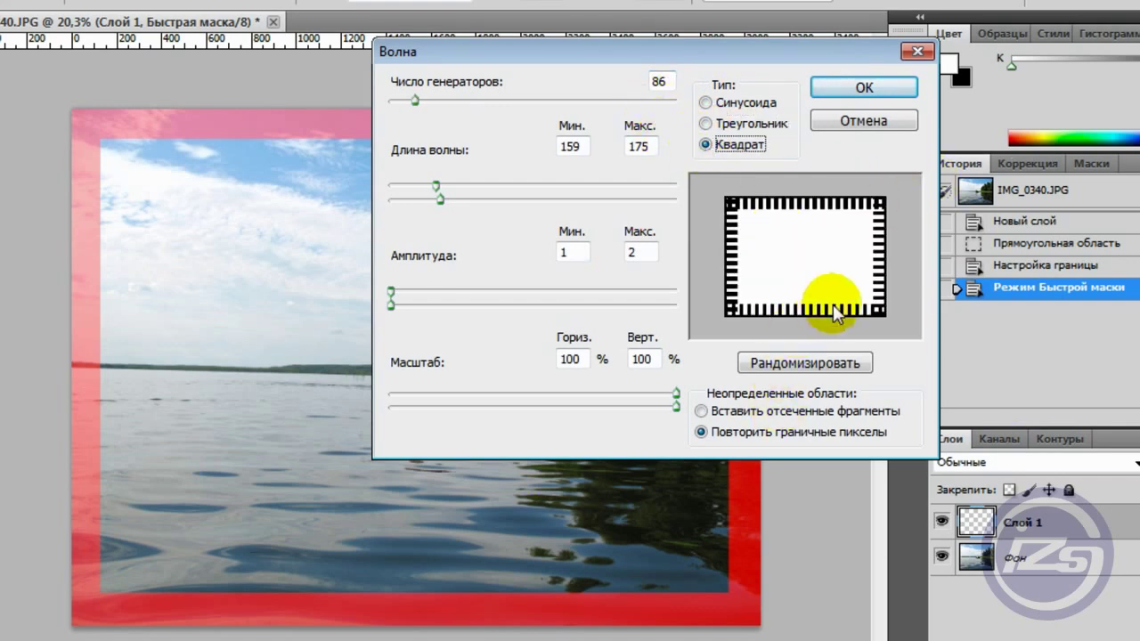
pyautogui.click(705, 124)
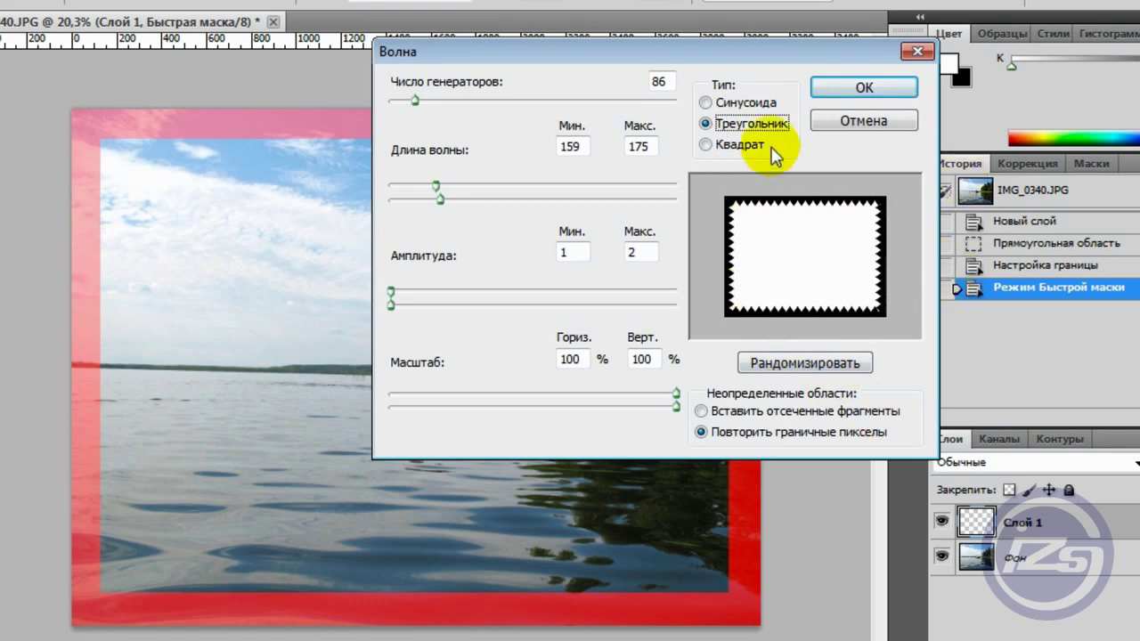
pyautogui.click(705, 102)
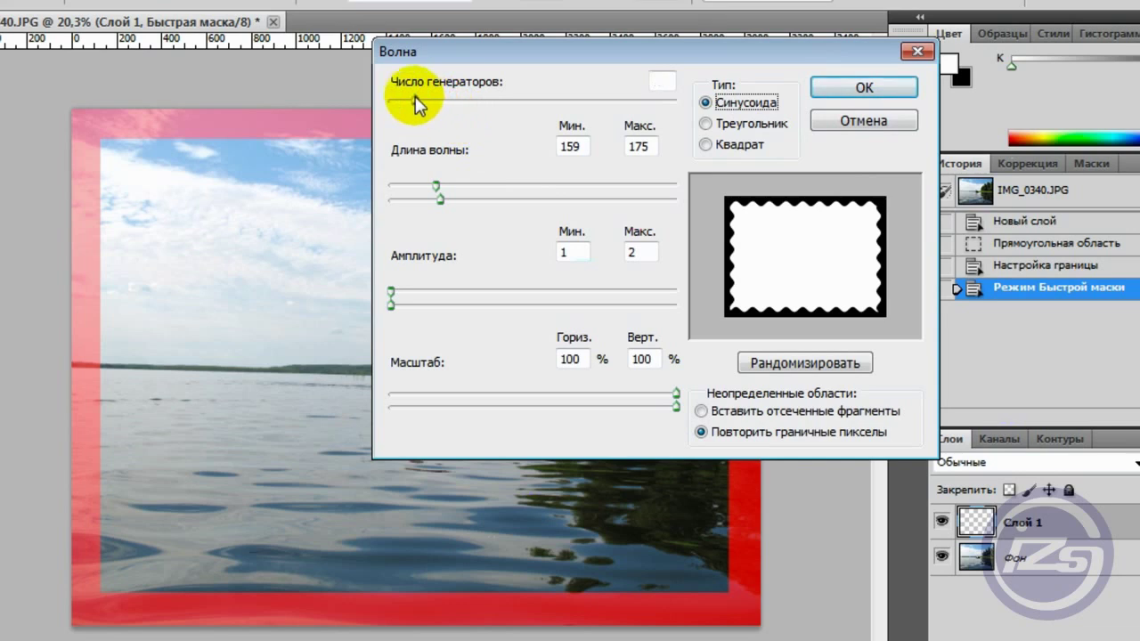
pyautogui.moveTo(415, 101)
pyautogui.mouseDown()
pyautogui.moveTo(398, 101)
pyautogui.moveTo(412, 103)
pyautogui.mouseUp()
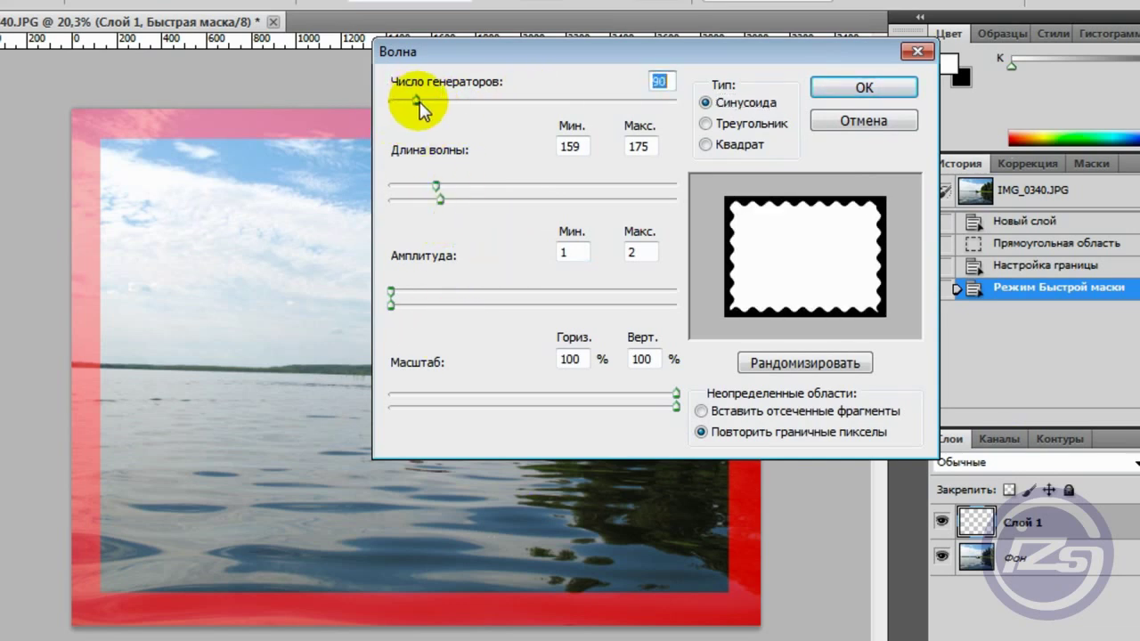
pyautogui.click(842, 87)
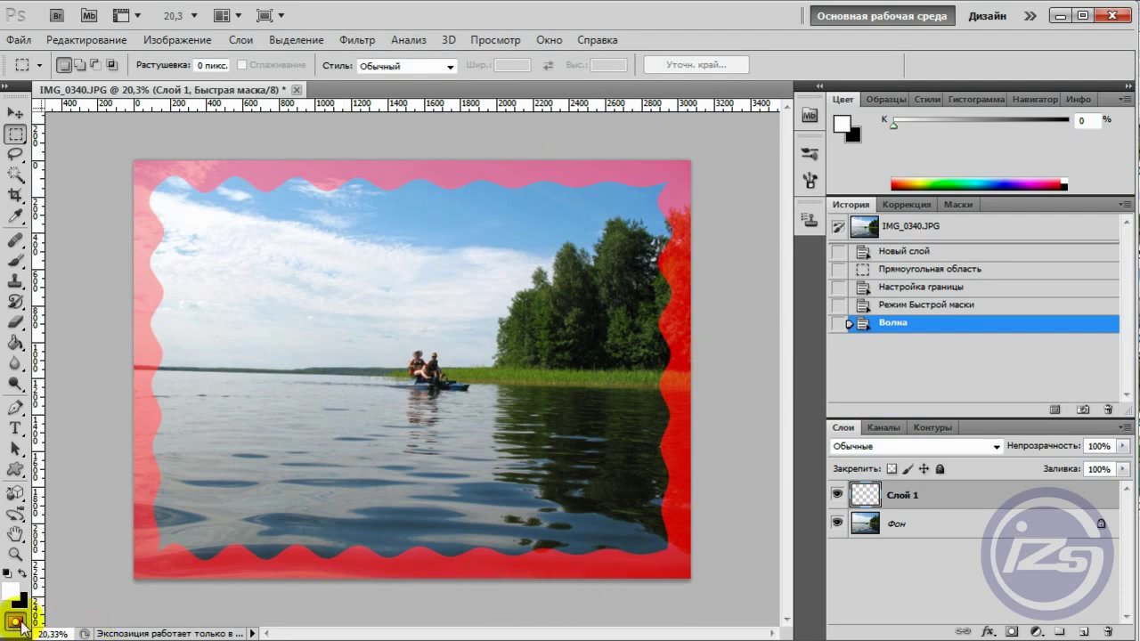
# Step: Turn the wavy quick mask into a selection and invert it to the outer border
pyautogui.click(18, 621)
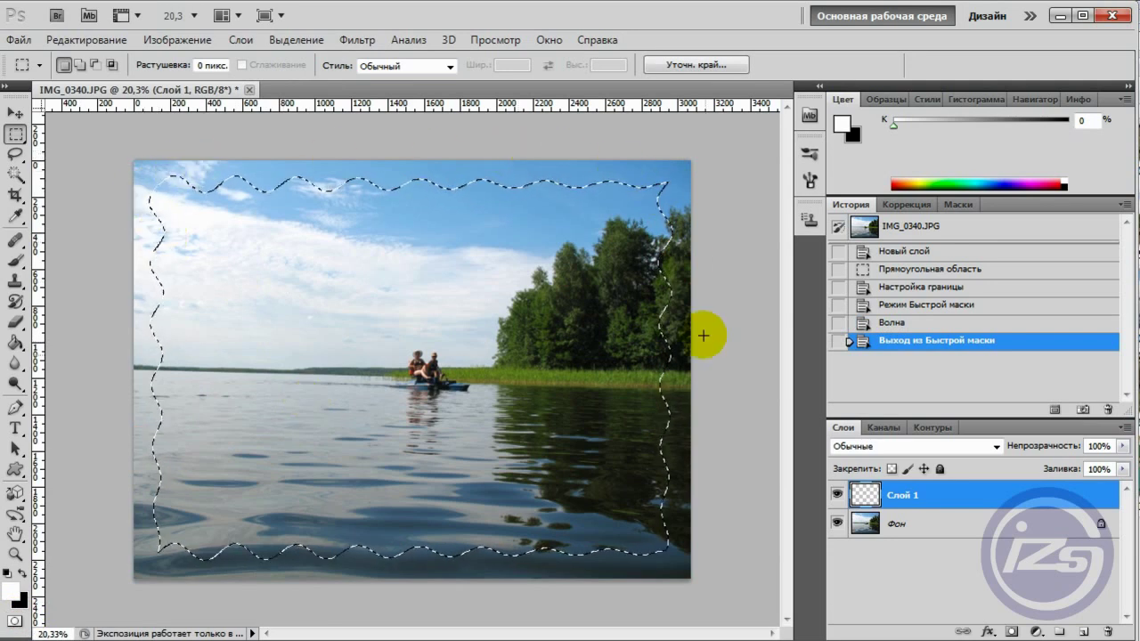
pyautogui.click(302, 40)
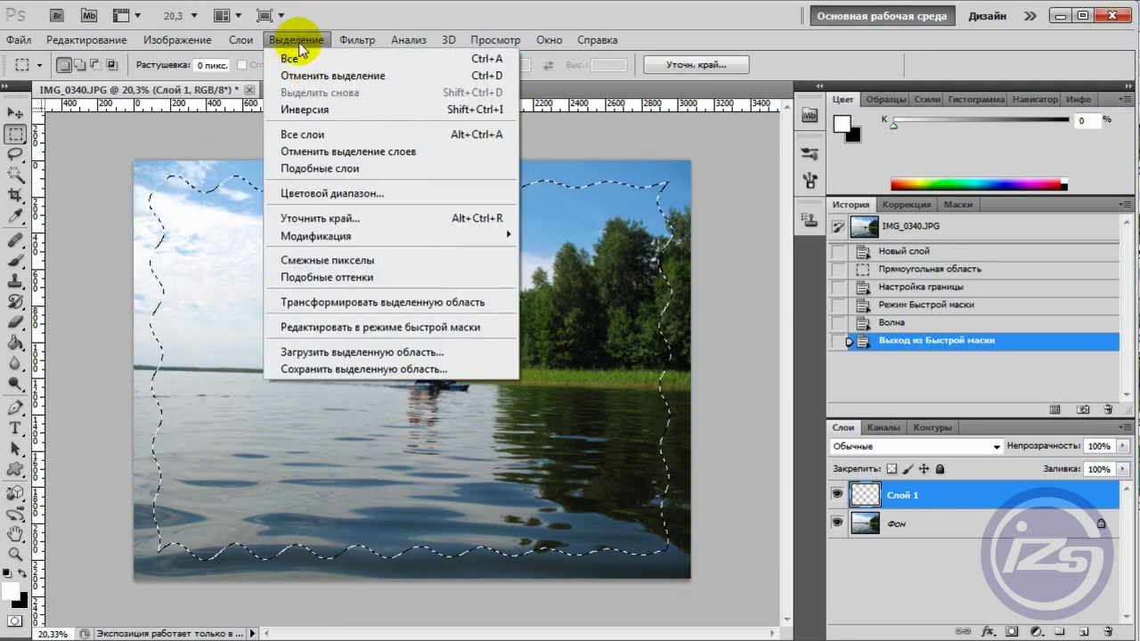
pyautogui.click(313, 111)
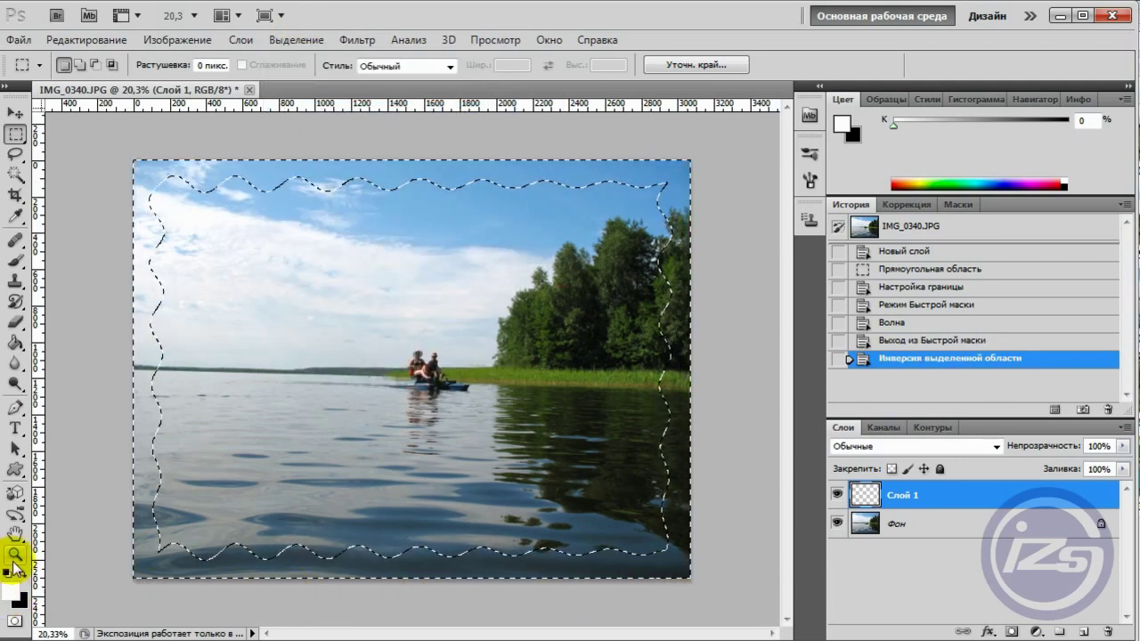
# Step: Fill the wavy border white with the Paint Bucket, then revert History to the new-layer step
pyautogui.click(16, 341)
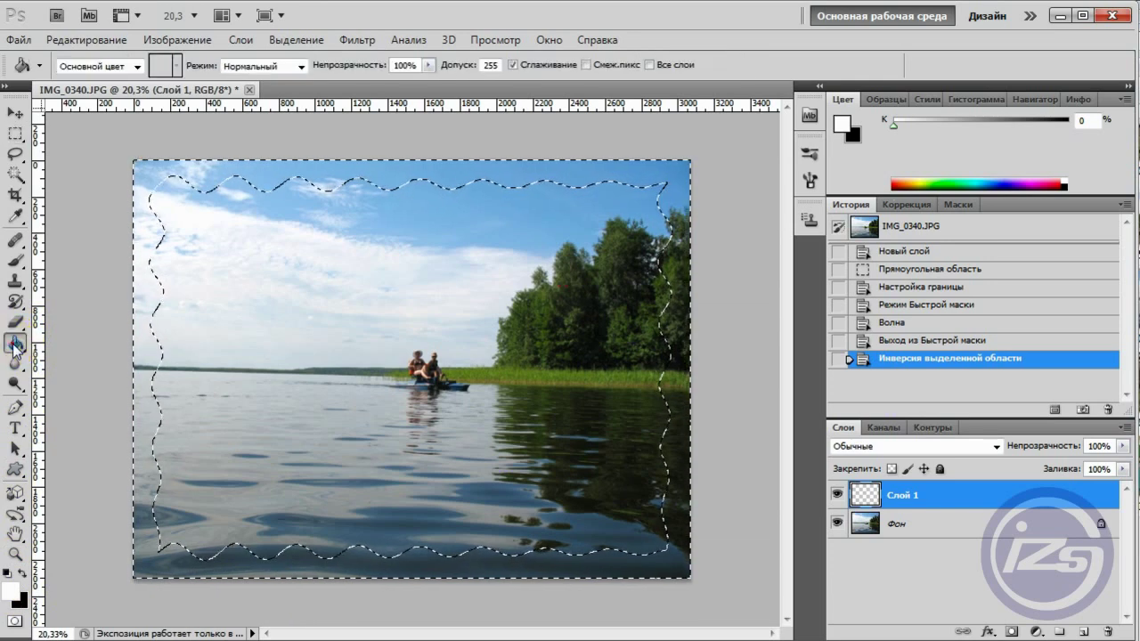
pyautogui.click(51, 358)
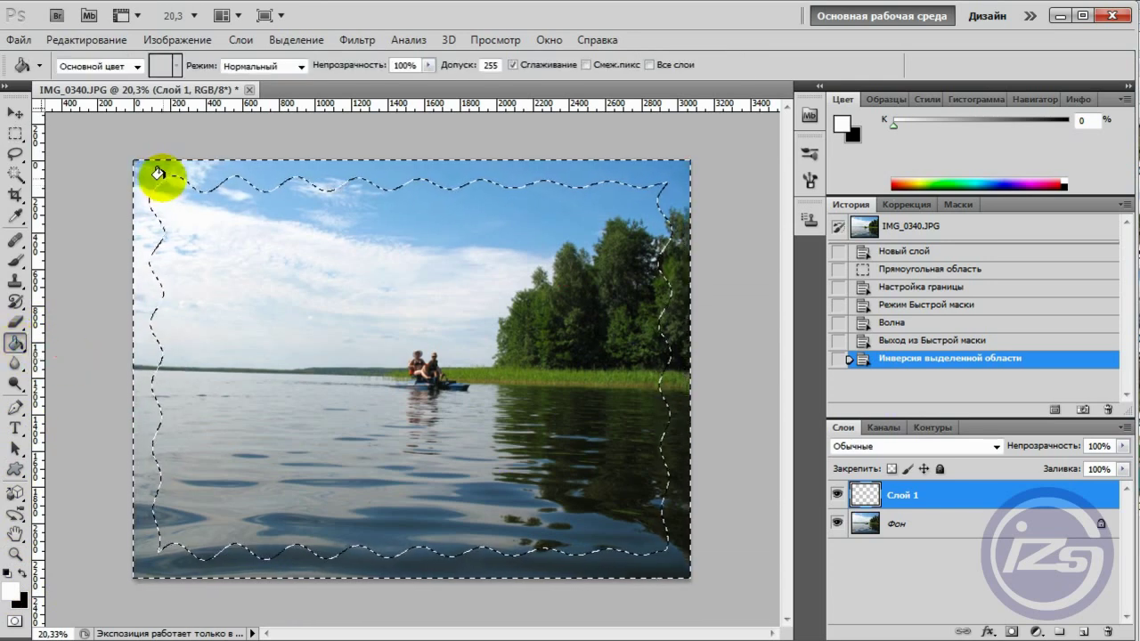
pyautogui.click(147, 174)
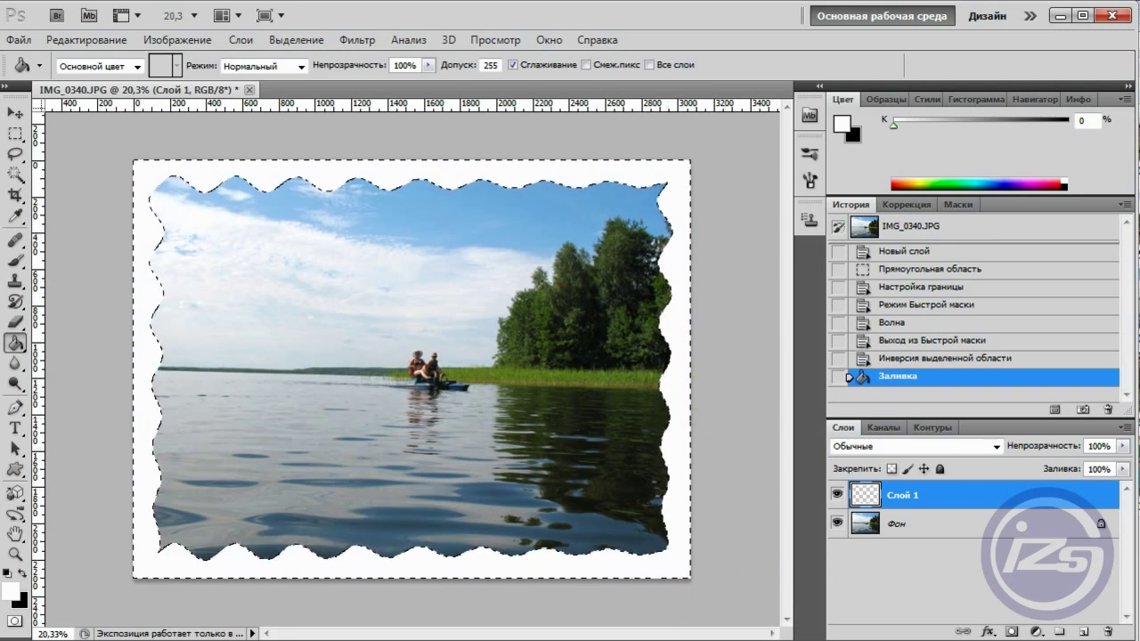
pyautogui.click(938, 257)
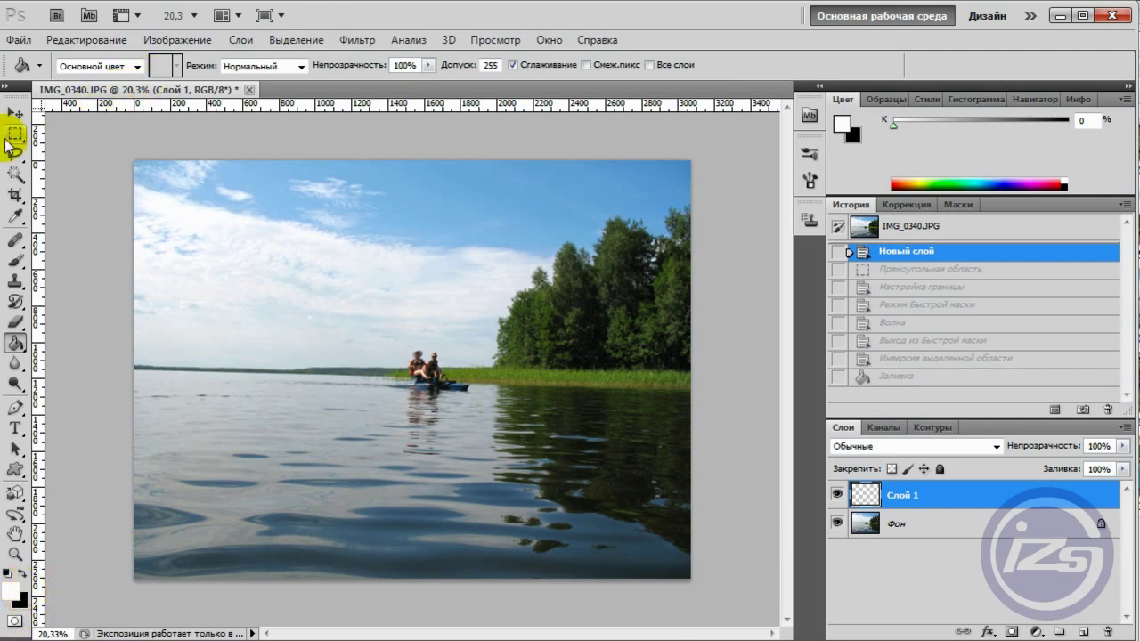
pyautogui.click(15, 133)
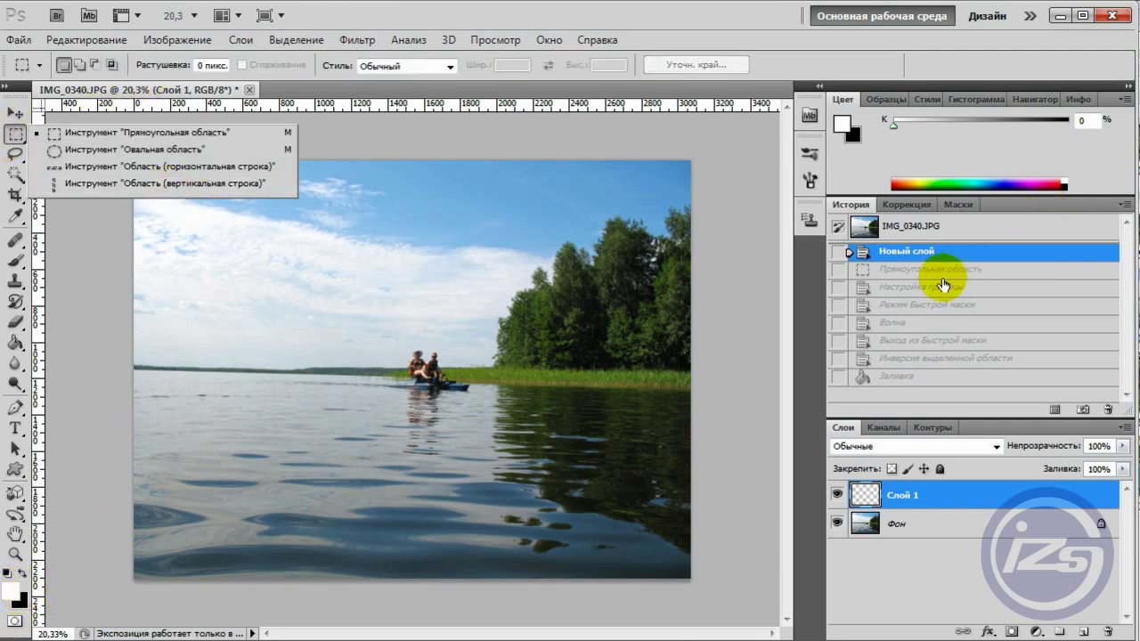
# Step: Restore the inset rectangular selection, make it a red Quick Mask, and show the Искажение filters
pyautogui.click(913, 271)
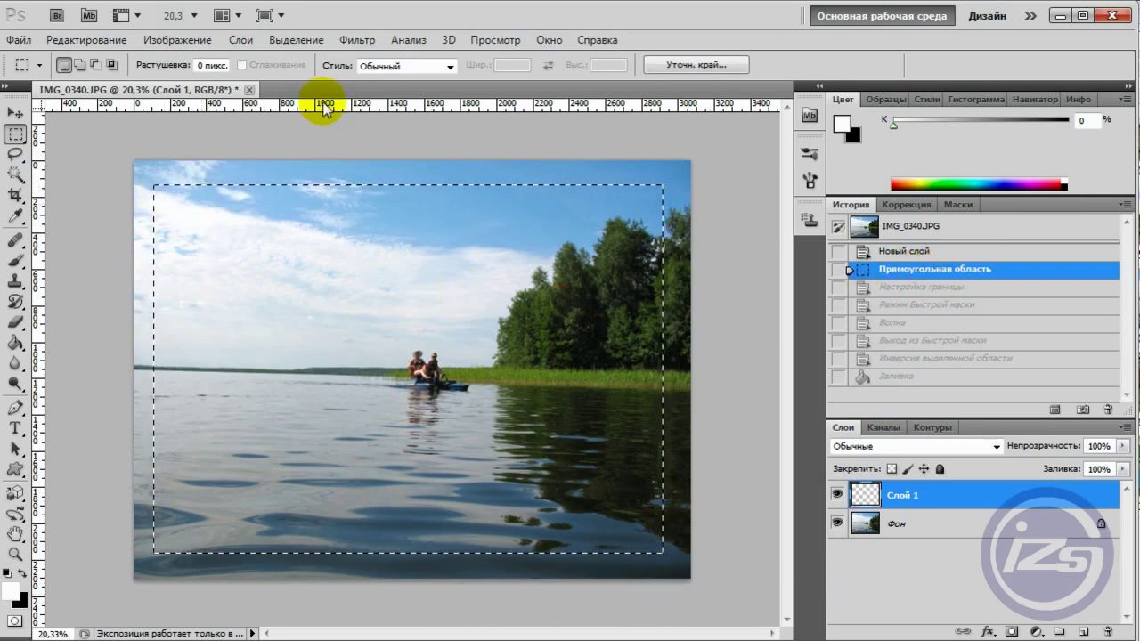
pyautogui.click(15, 621)
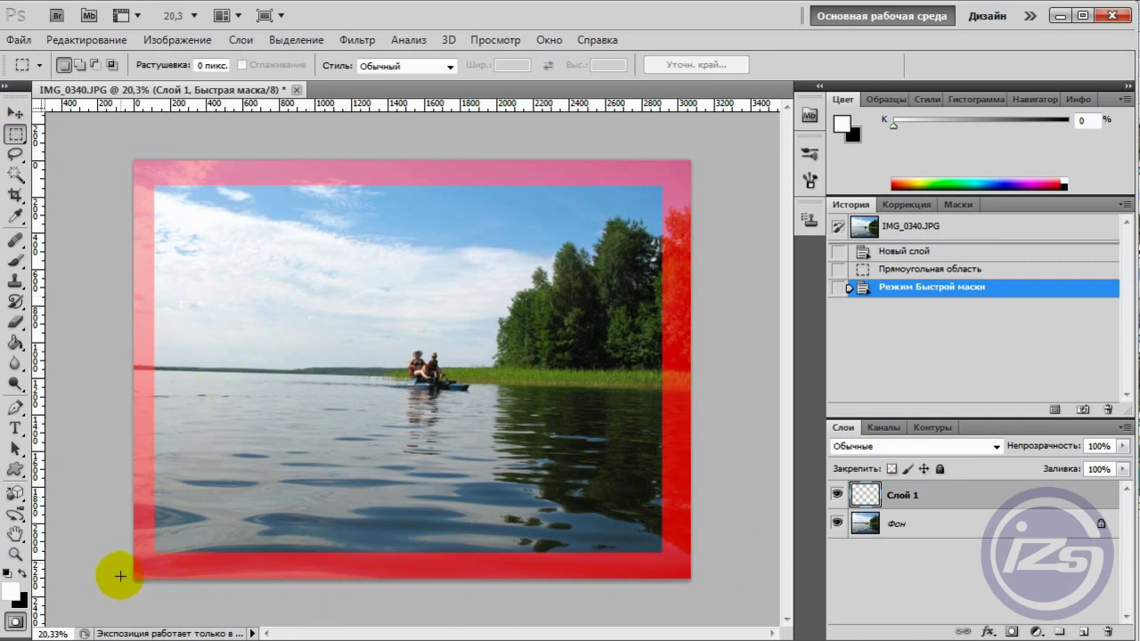
pyautogui.click(354, 41)
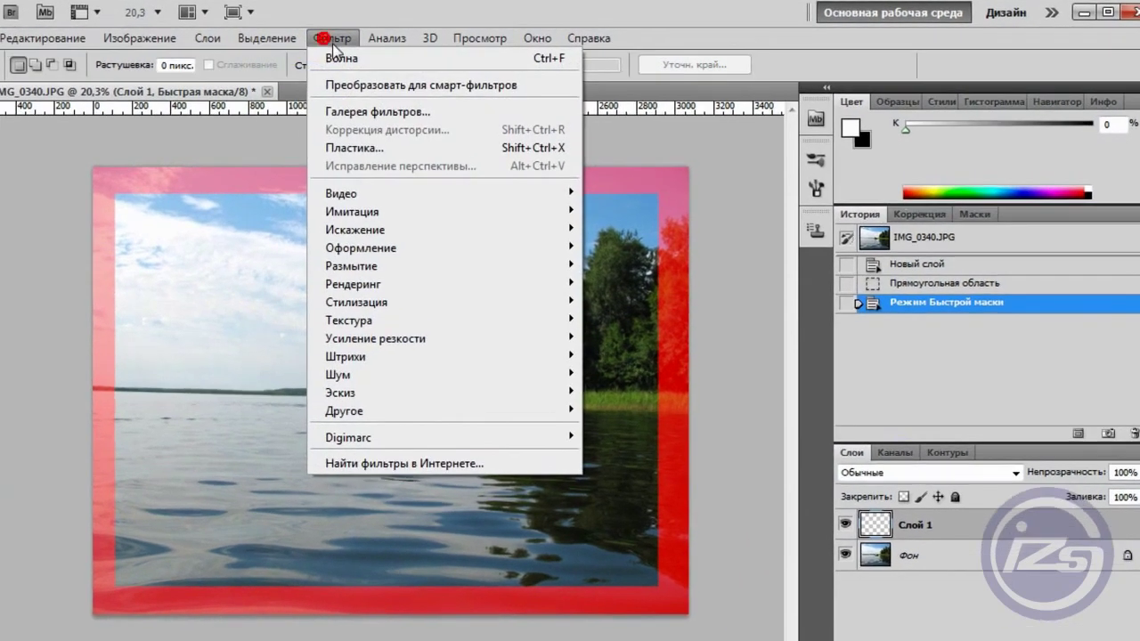
pyautogui.click(472, 203)
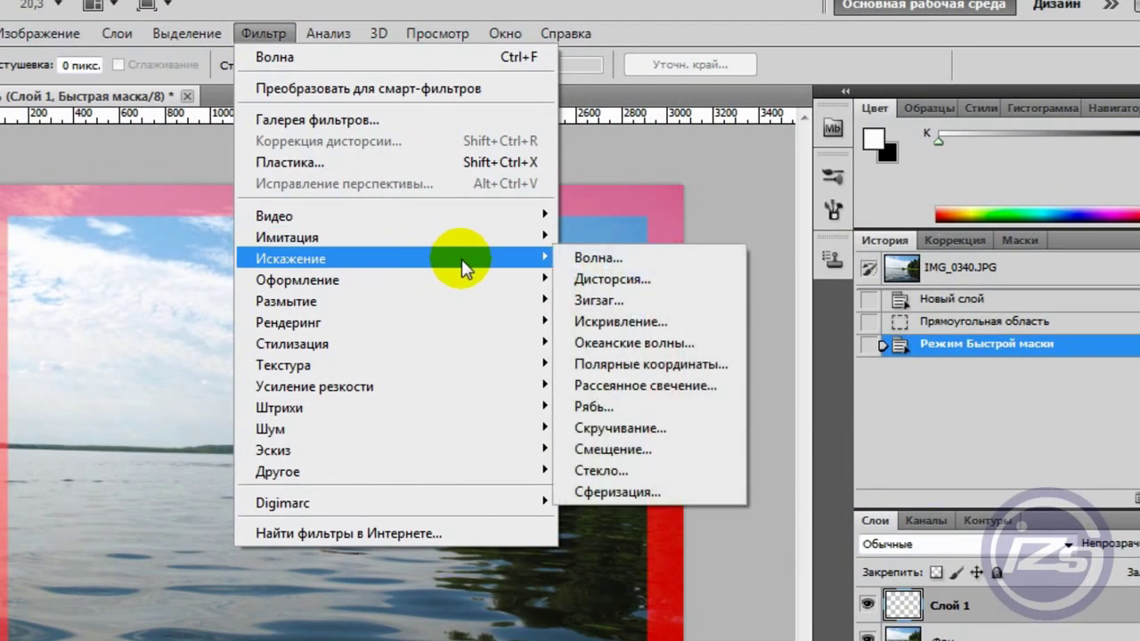
pyautogui.moveTo(355, 230)
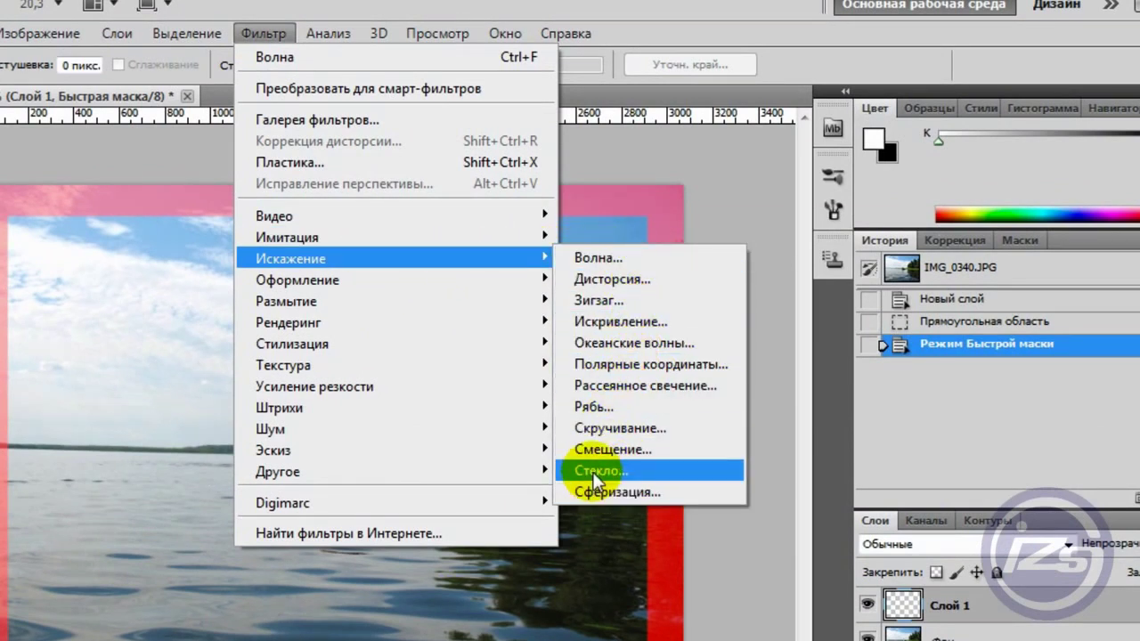
pyautogui.click(533, 256)
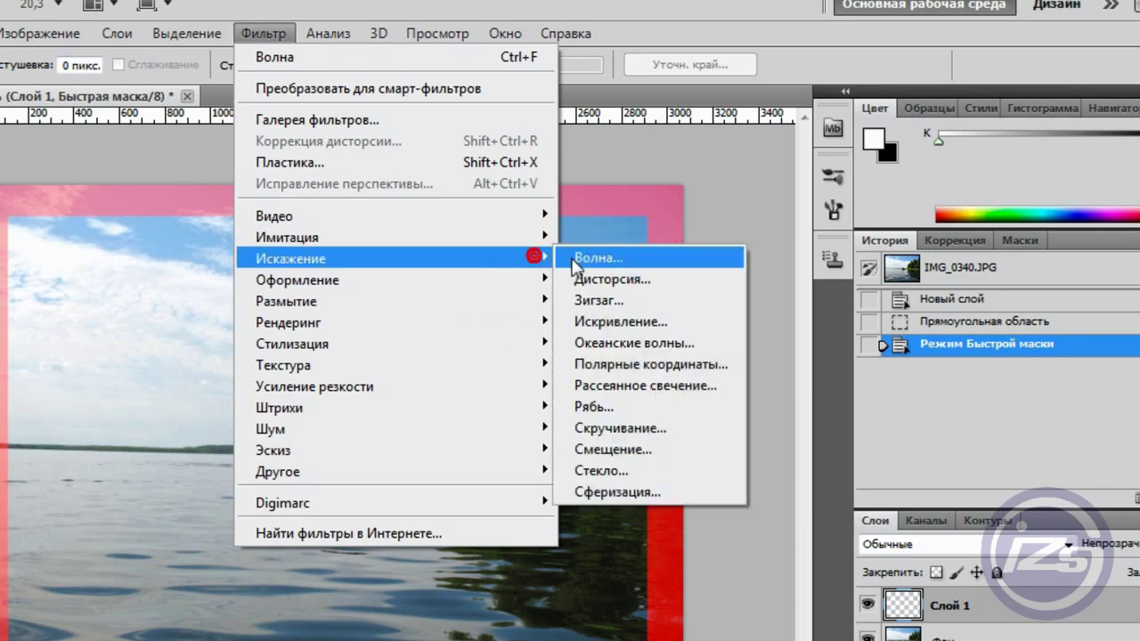
# Step: Open the Стекло (Glass) filter with its preview fitted to the window
pyautogui.click(654, 472)
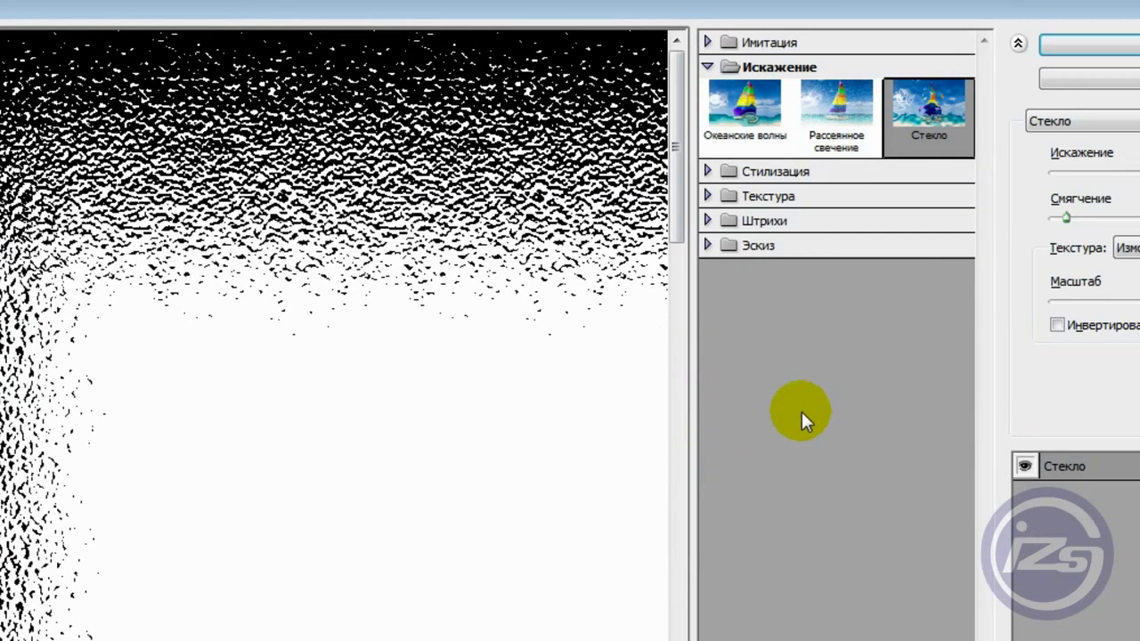
pyautogui.rightClick(337, 358)
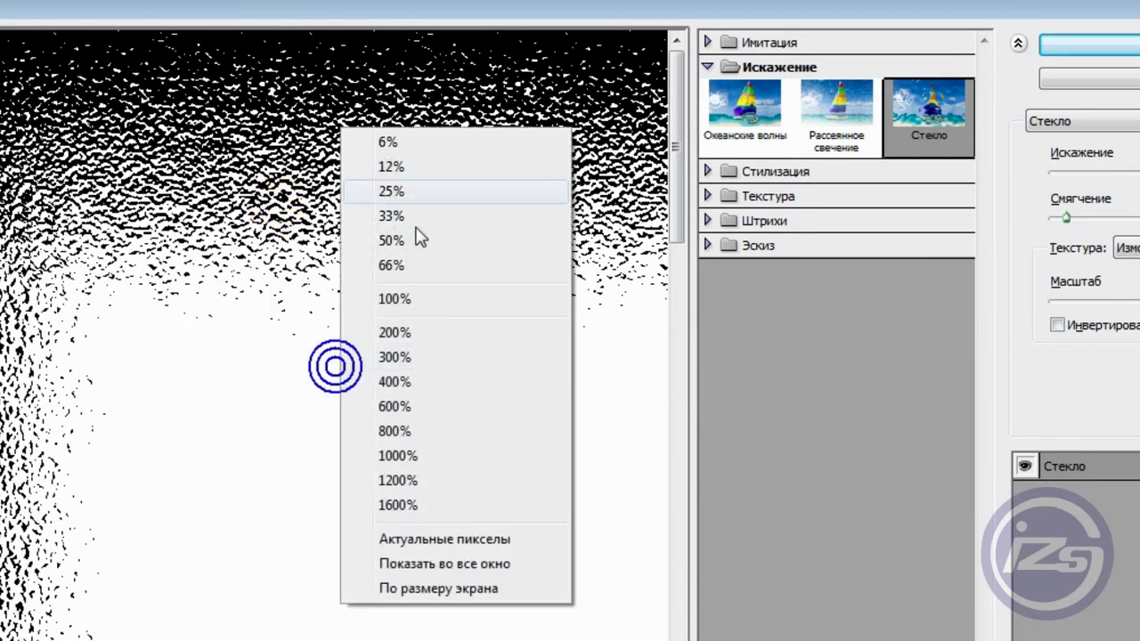
pyautogui.click(456, 589)
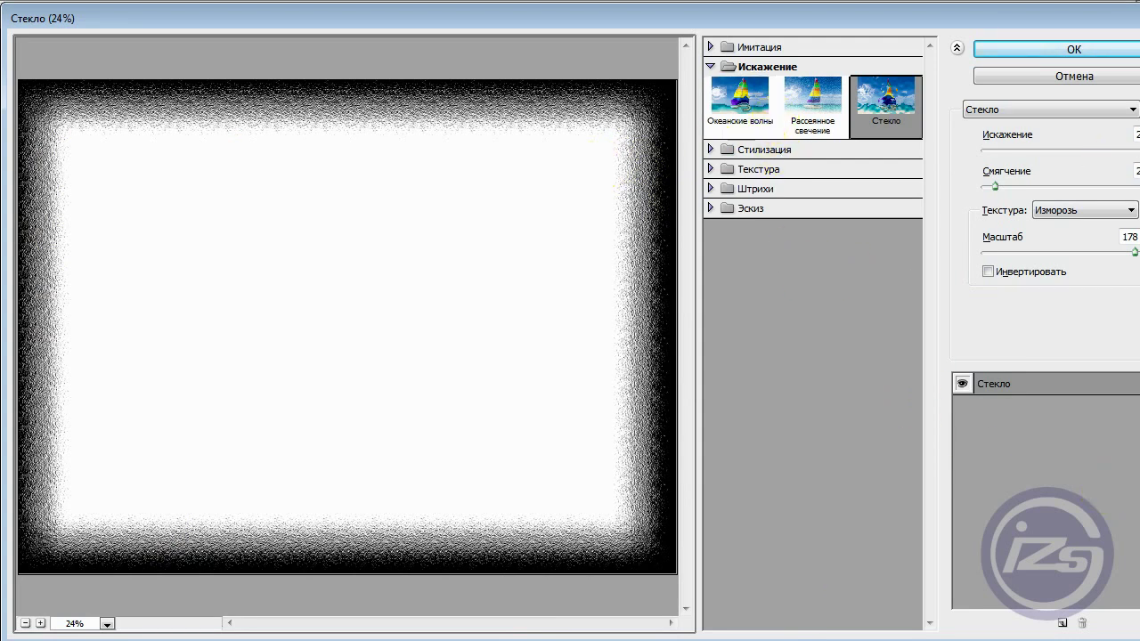
# Step: Try the Блоки, Холст and Изморозь glass textures, settling on Маленькие линзы
pyautogui.click(1133, 211)
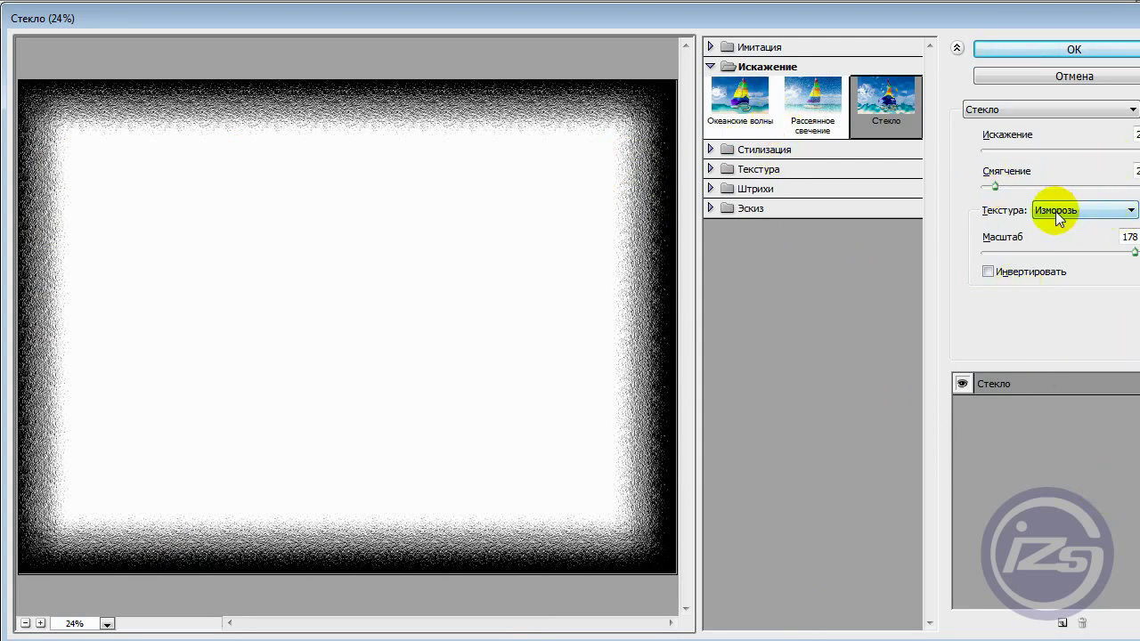
pyautogui.click(1057, 213)
pyautogui.click(1049, 225)
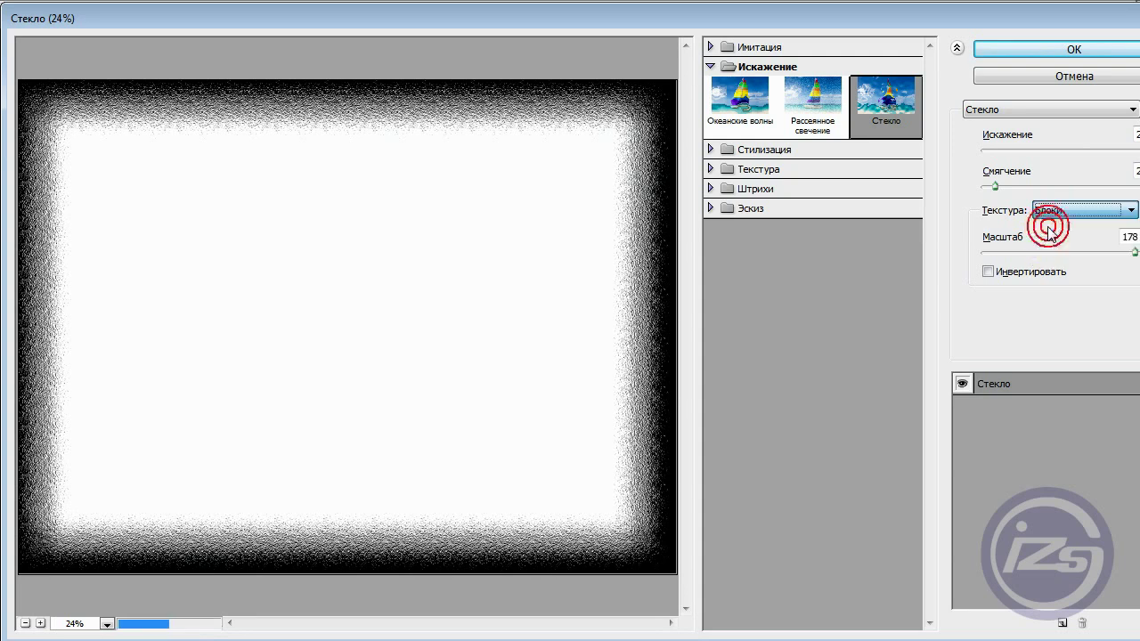
pyautogui.click(1082, 215)
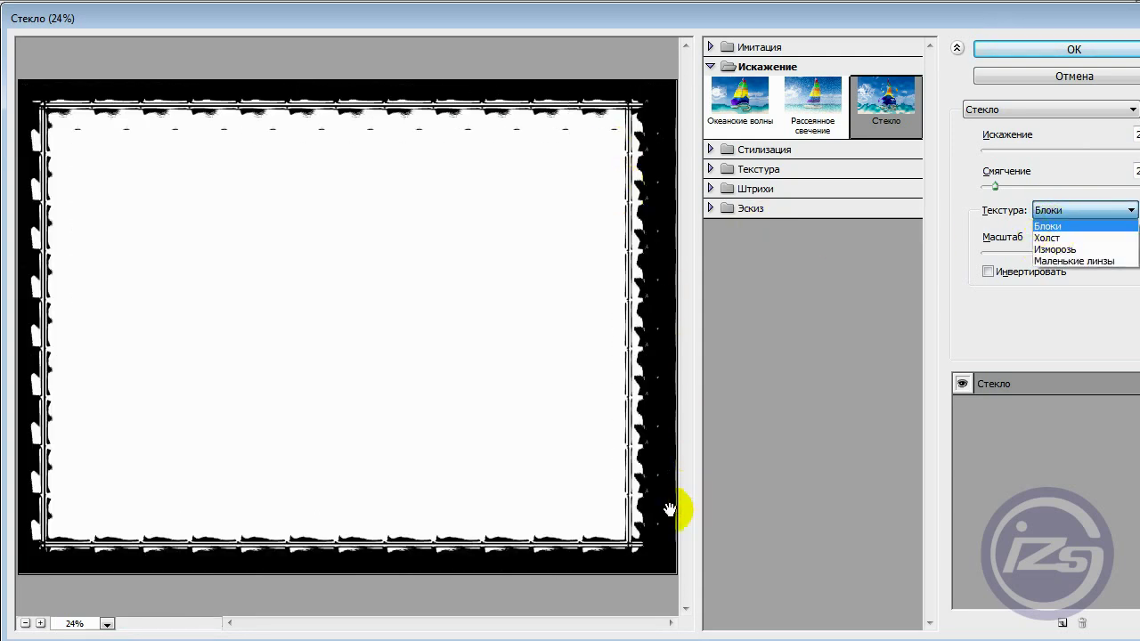
pyautogui.click(1073, 238)
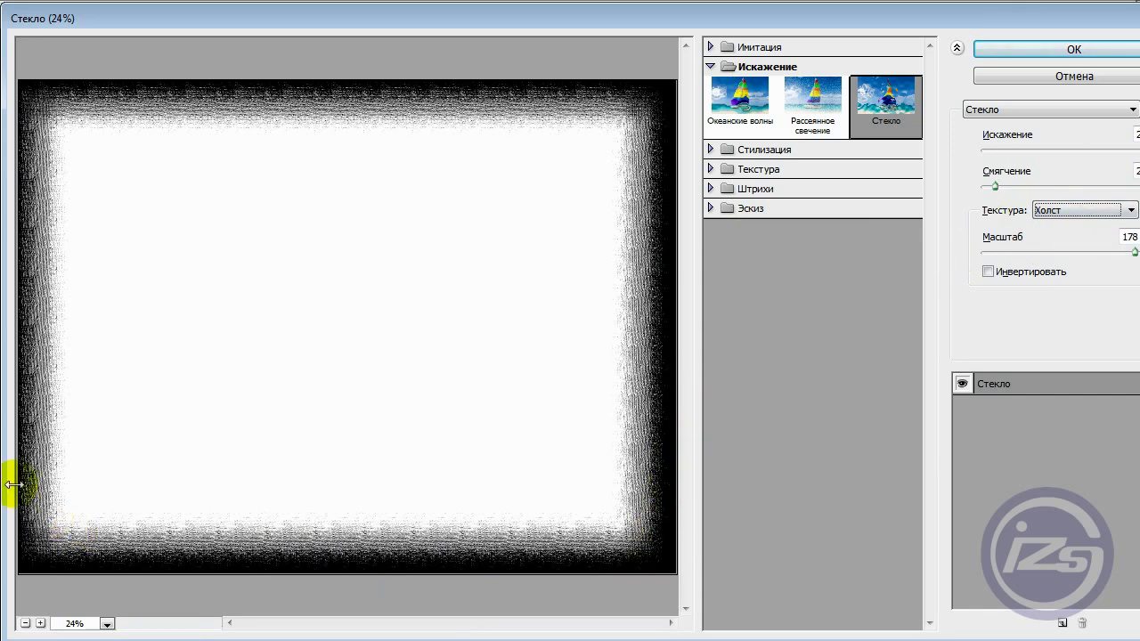
pyautogui.click(1065, 213)
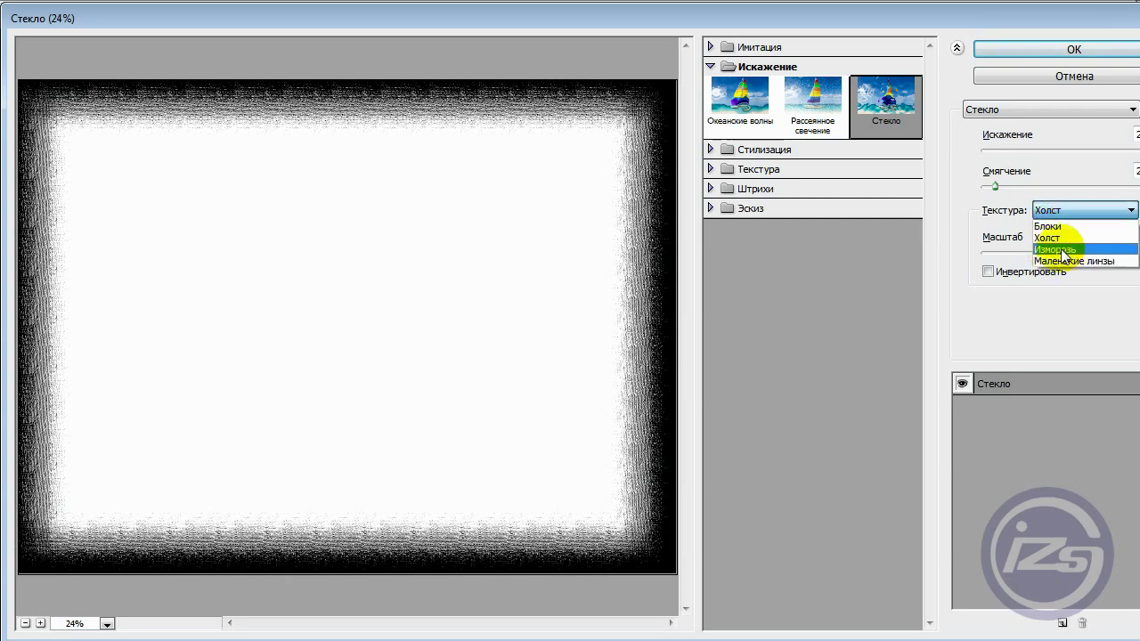
pyautogui.click(1060, 250)
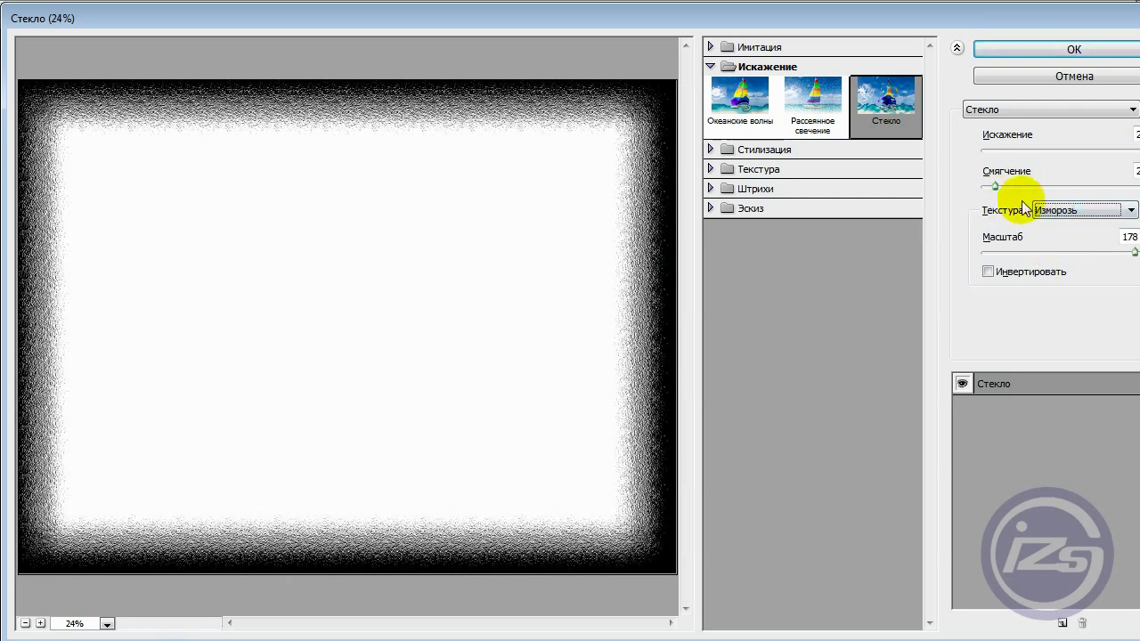
pyautogui.click(1058, 211)
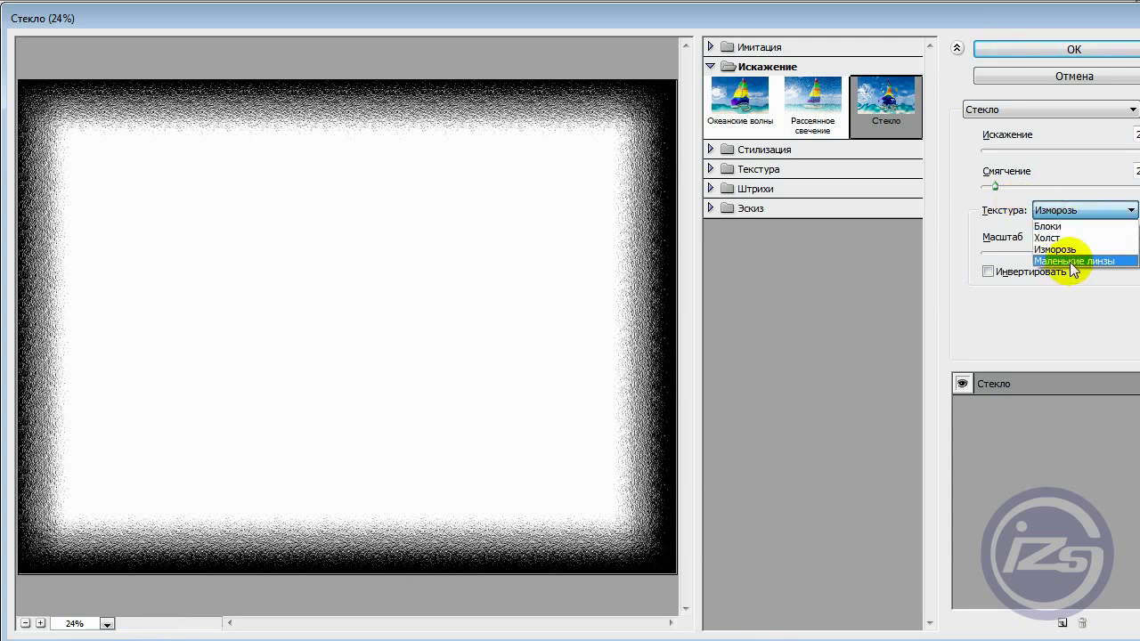
pyautogui.click(1085, 262)
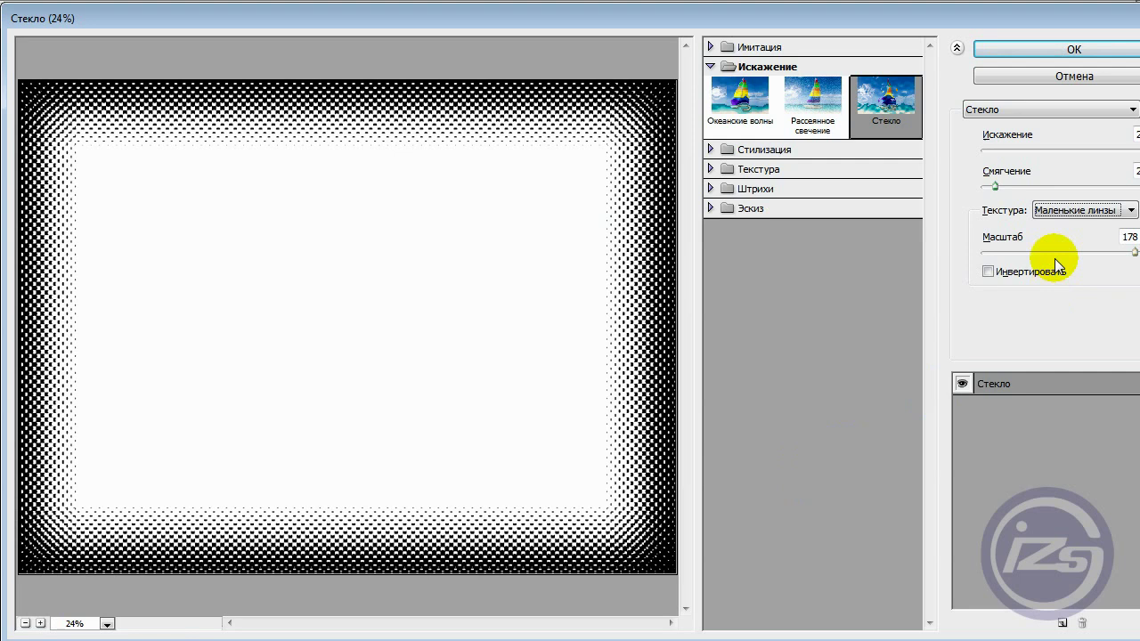
# Step: Adjust the Glass distortion and smoothing, and raise the texture scale to 175
pyautogui.click(1048, 153)
pyautogui.moveTo(1086, 153)
pyautogui.mouseDown()
pyautogui.moveTo(1120, 152)
pyautogui.moveTo(1106, 151)
pyautogui.mouseUp()
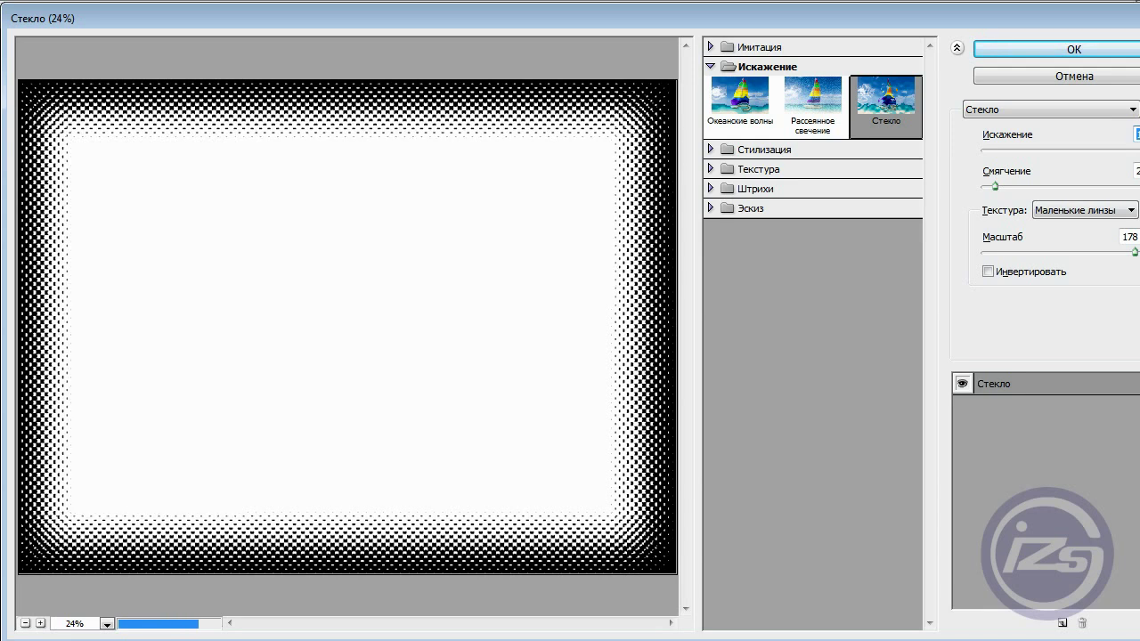
pyautogui.click(1032, 187)
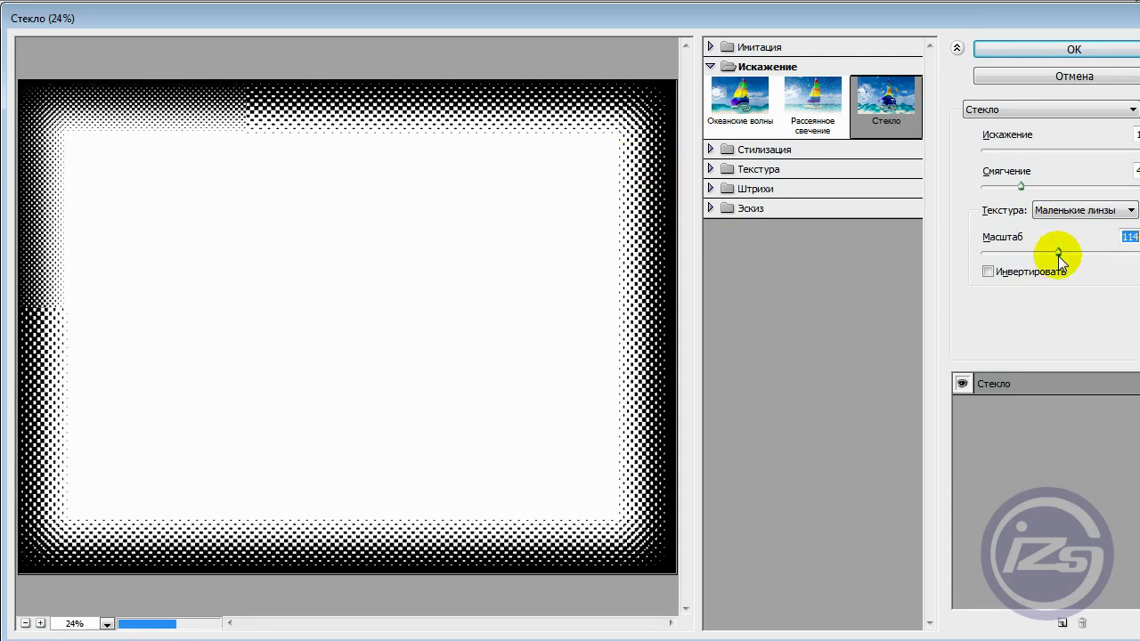
pyautogui.moveTo(1075, 253); pyautogui.dragTo(1131, 254)
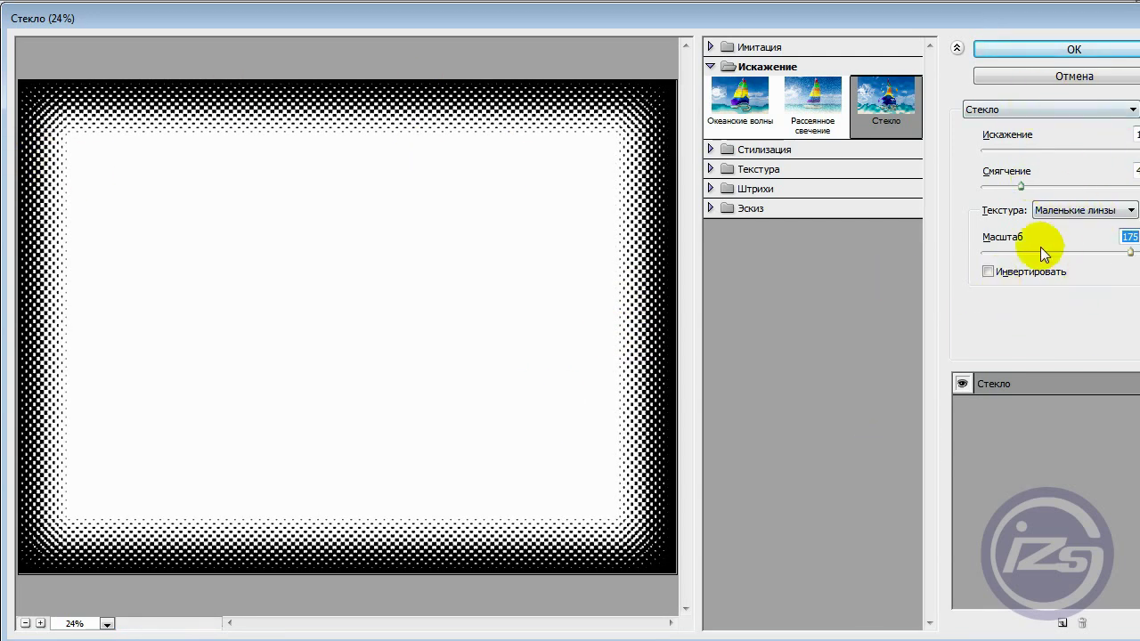
# Step: Retry Изморозь, return to the Маленькие линзы texture, and apply the Glass filter
pyautogui.click(1055, 210)
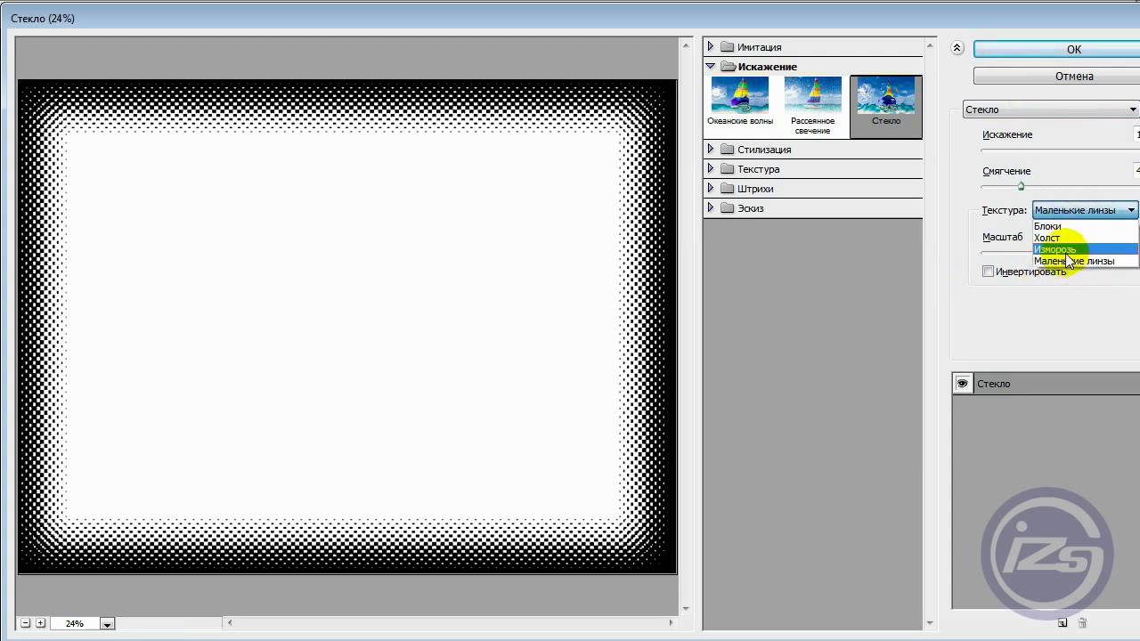
pyautogui.click(1060, 249)
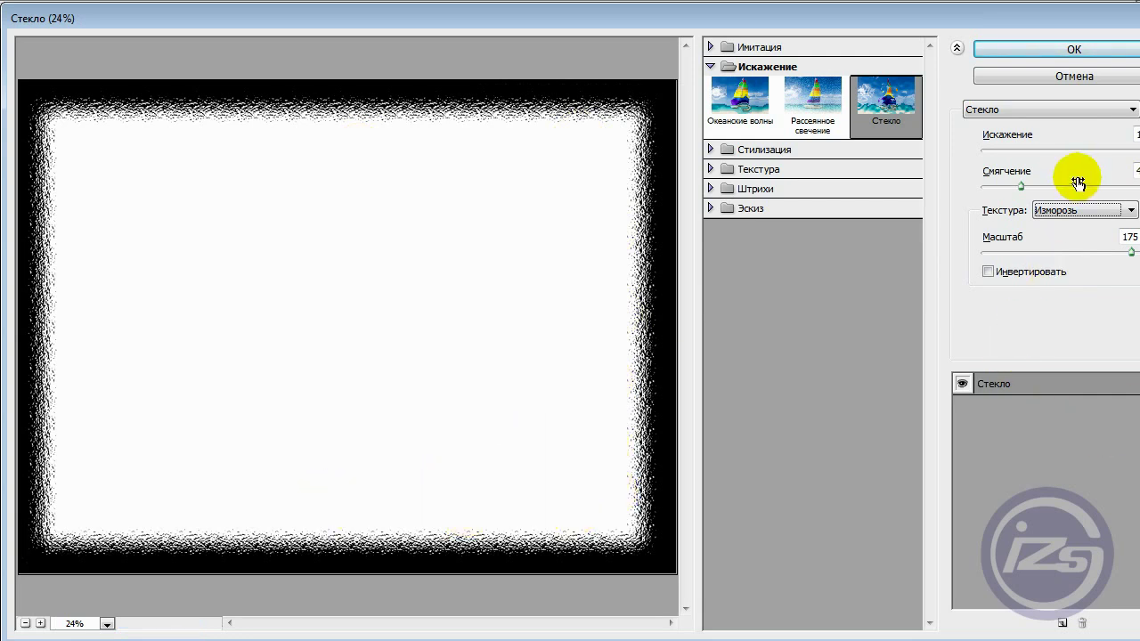
pyautogui.click(1078, 210)
pyautogui.click(1073, 264)
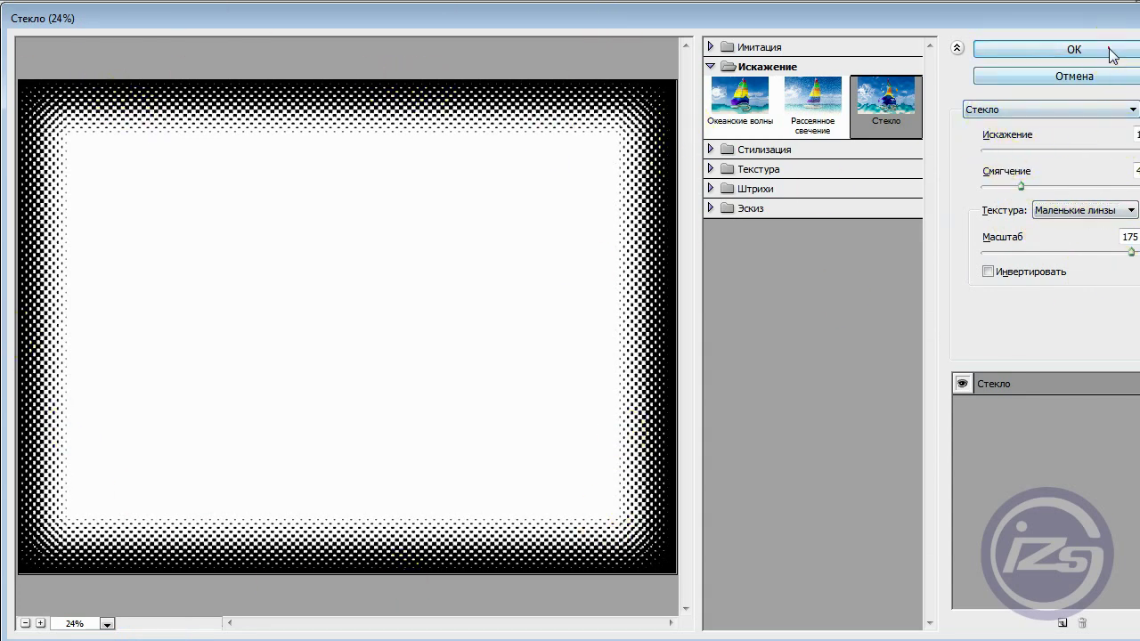
pyautogui.click(1069, 49)
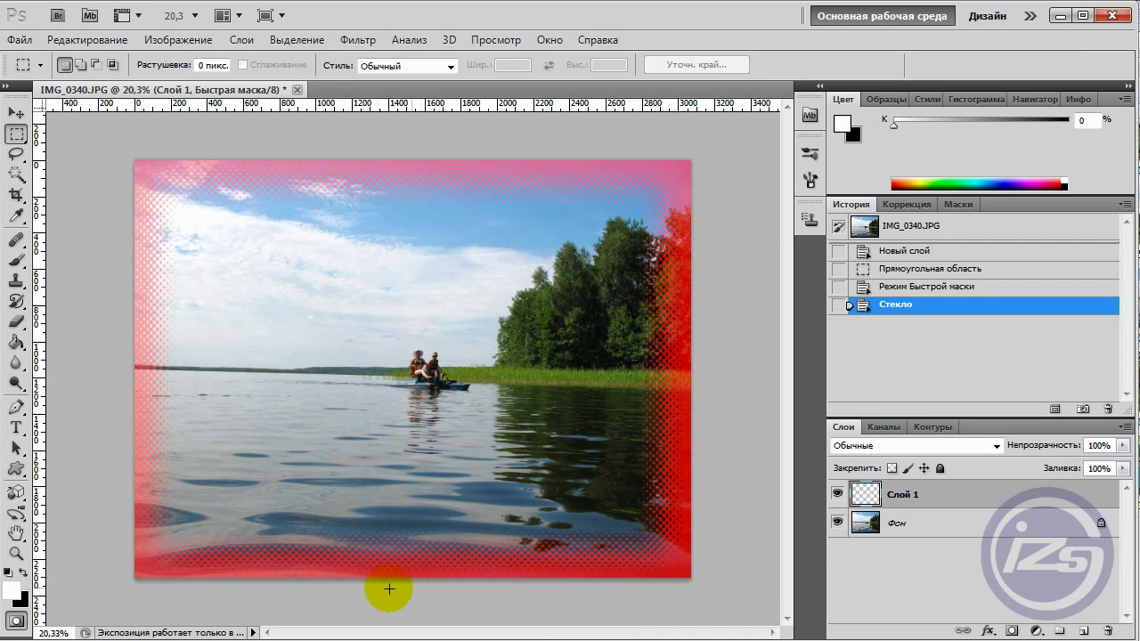
# Step: Exit Quick Mask to a dotted selection, invert it to the border, and choose the Paint Bucket
pyautogui.click(17, 621)
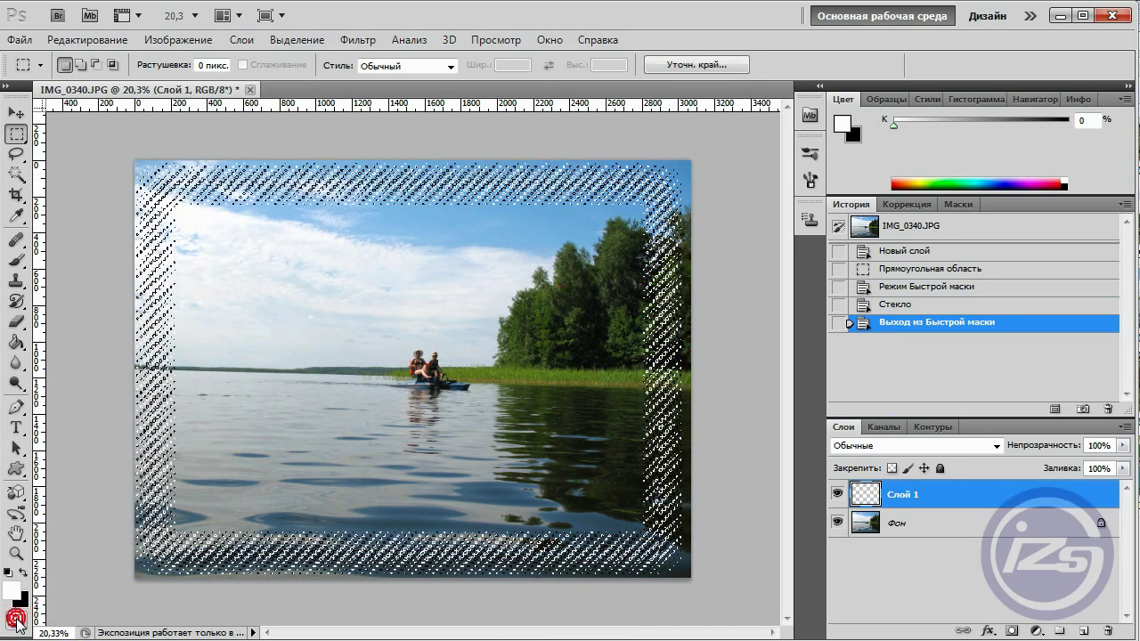
pyautogui.click(298, 39)
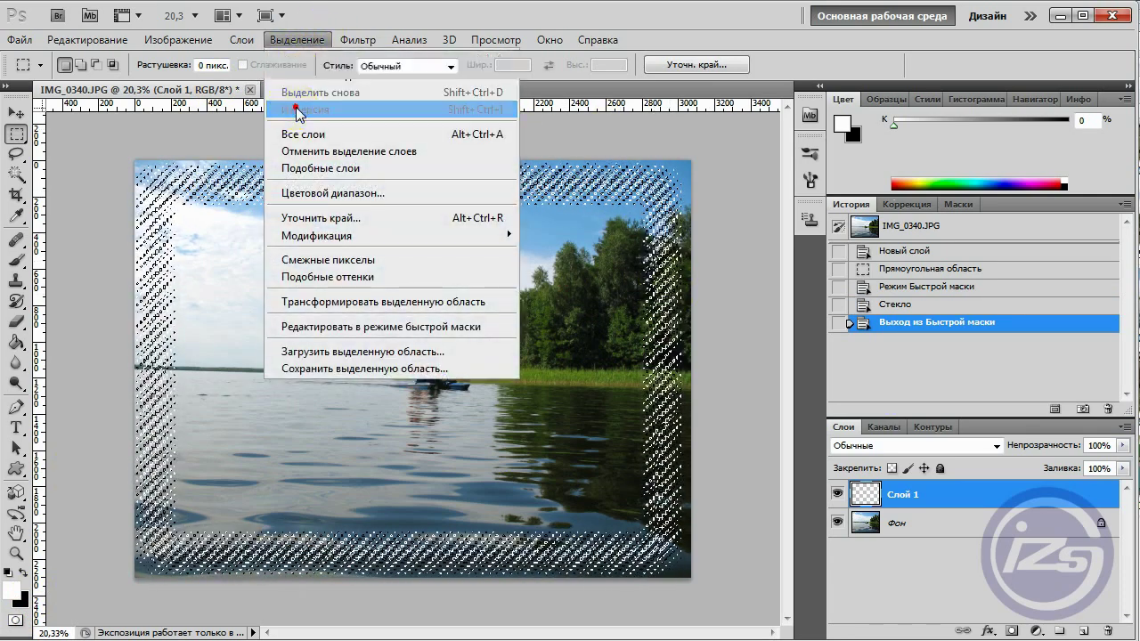
pyautogui.click(296, 109)
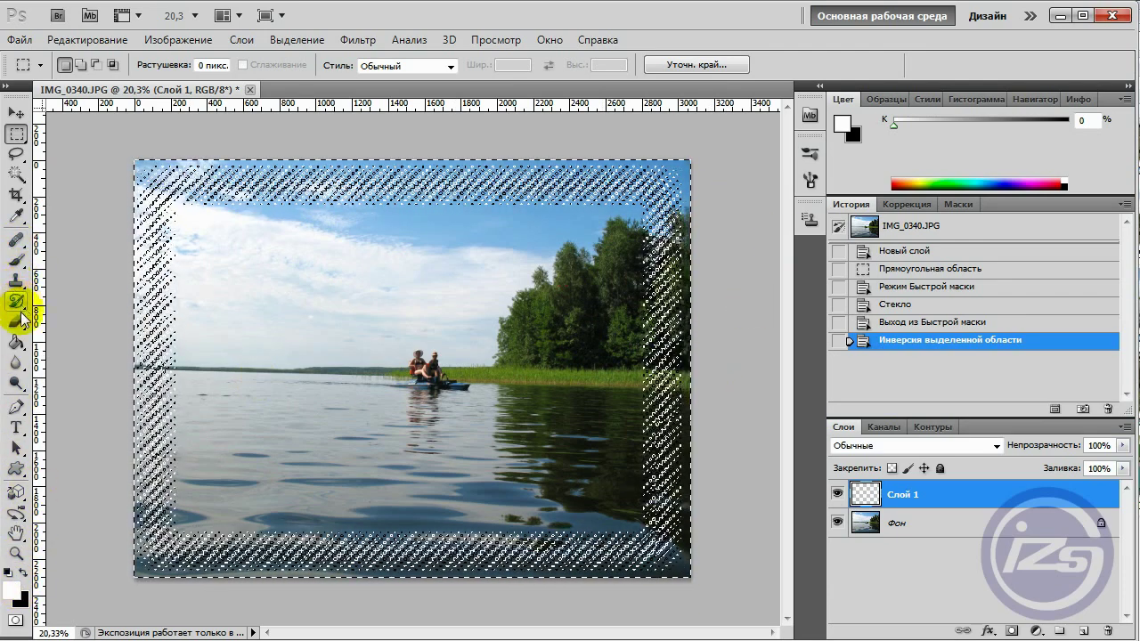
pyautogui.click(16, 341)
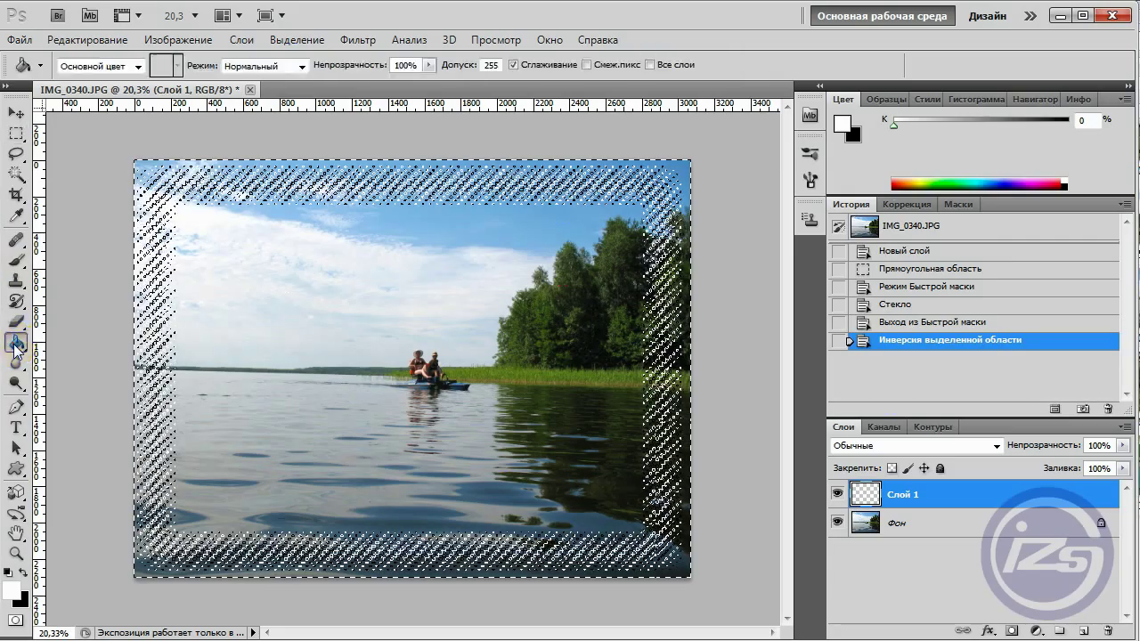
# Step: Fill the selected halftone border with white and deselect it
pyautogui.click(133, 173)
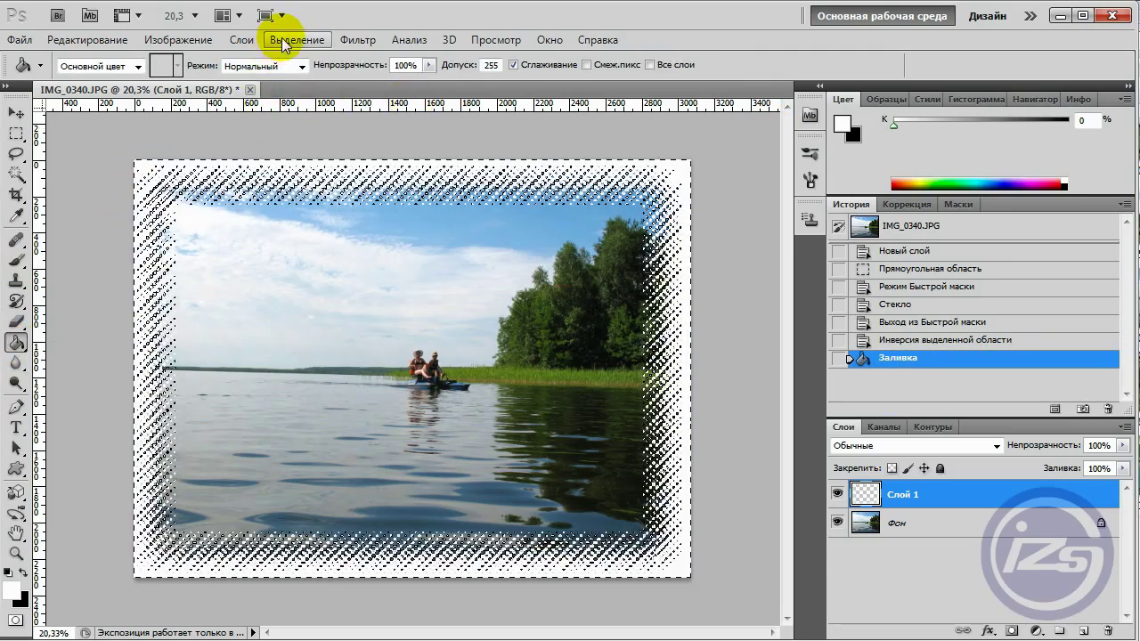
pyautogui.click(297, 39)
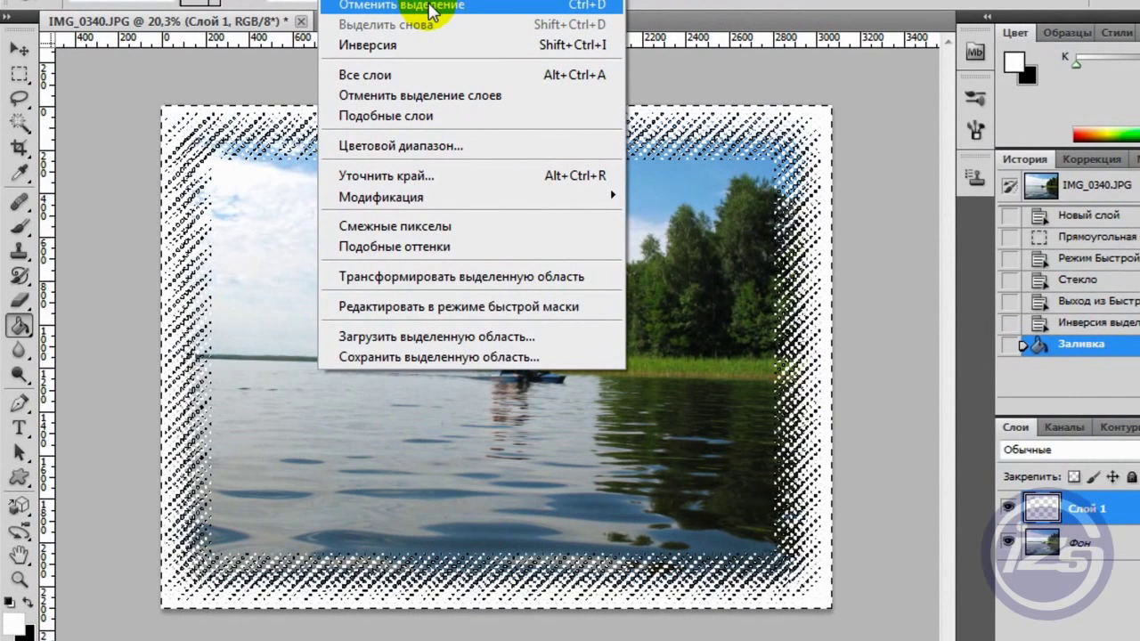
pyautogui.click(383, 27)
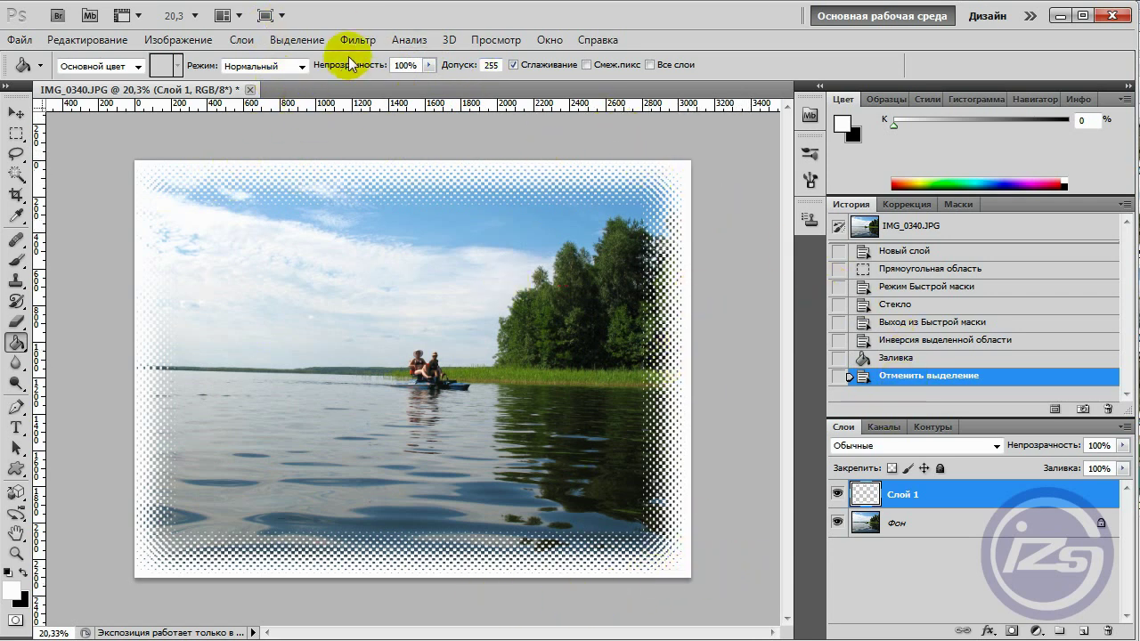
# Step: Step back in History to the inverted border selection and open the foreground colour picker
pyautogui.click(906, 360)
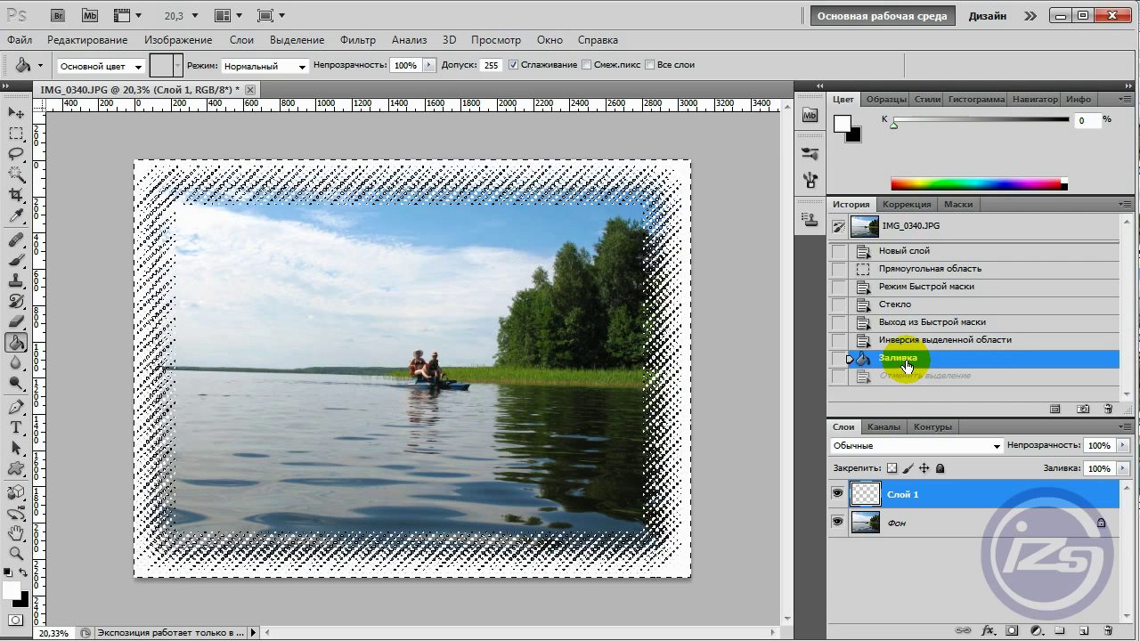
pyautogui.click(910, 345)
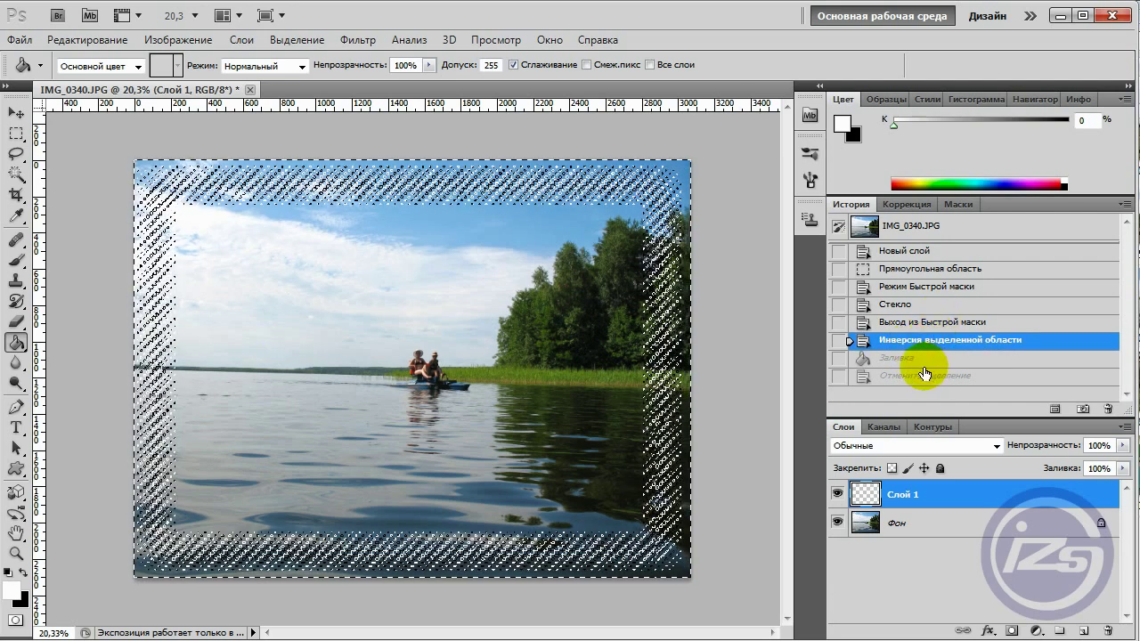
pyautogui.click(11, 590)
# Step: Set the foreground colour to bright blue #0018ff after trying several green shades
pyautogui.click(756, 95)
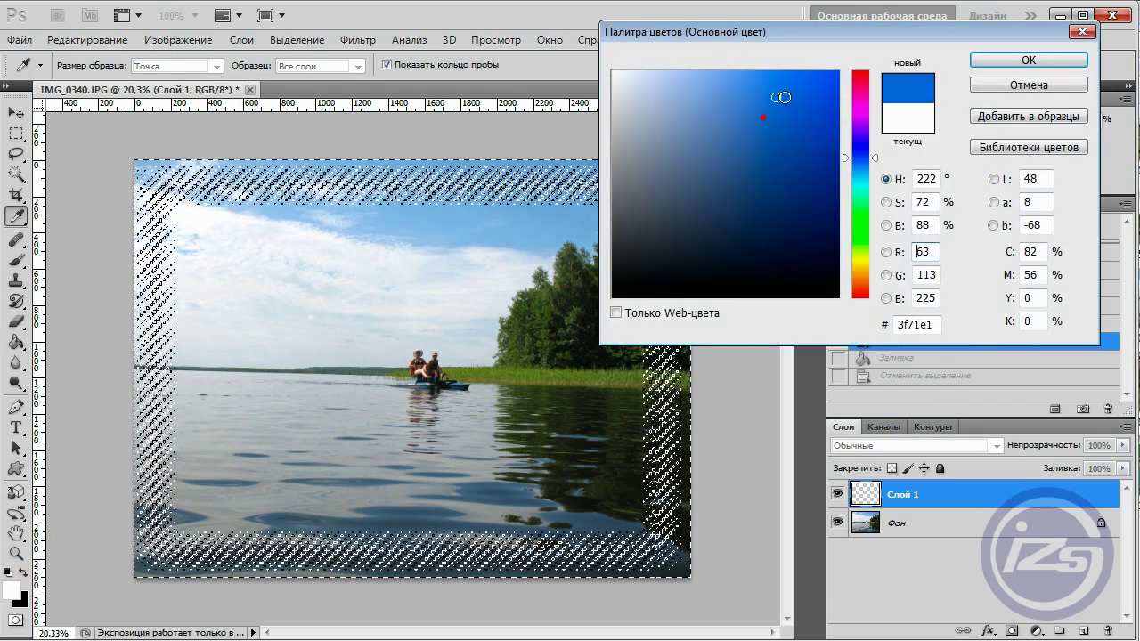
pyautogui.moveTo(872, 156); pyautogui.dragTo(871, 217)
pyautogui.moveTo(804, 98)
pyautogui.mouseDown()
pyautogui.moveTo(819, 86)
pyautogui.moveTo(786, 120)
pyautogui.moveTo(846, 73)
pyautogui.mouseUp()
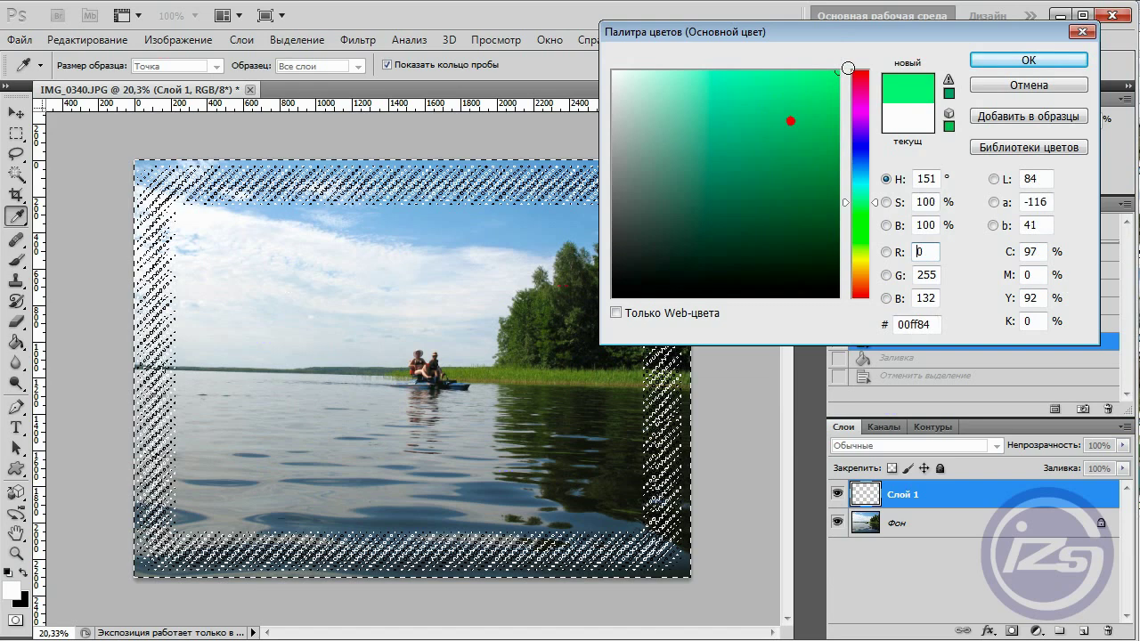
pyautogui.moveTo(833, 73)
pyautogui.mouseDown()
pyautogui.moveTo(822, 91)
pyautogui.moveTo(840, 67)
pyautogui.moveTo(814, 120)
pyautogui.moveTo(855, 57)
pyautogui.mouseUp()
pyautogui.click(813, 98)
pyautogui.moveTo(814, 98); pyautogui.dragTo(844, 83)
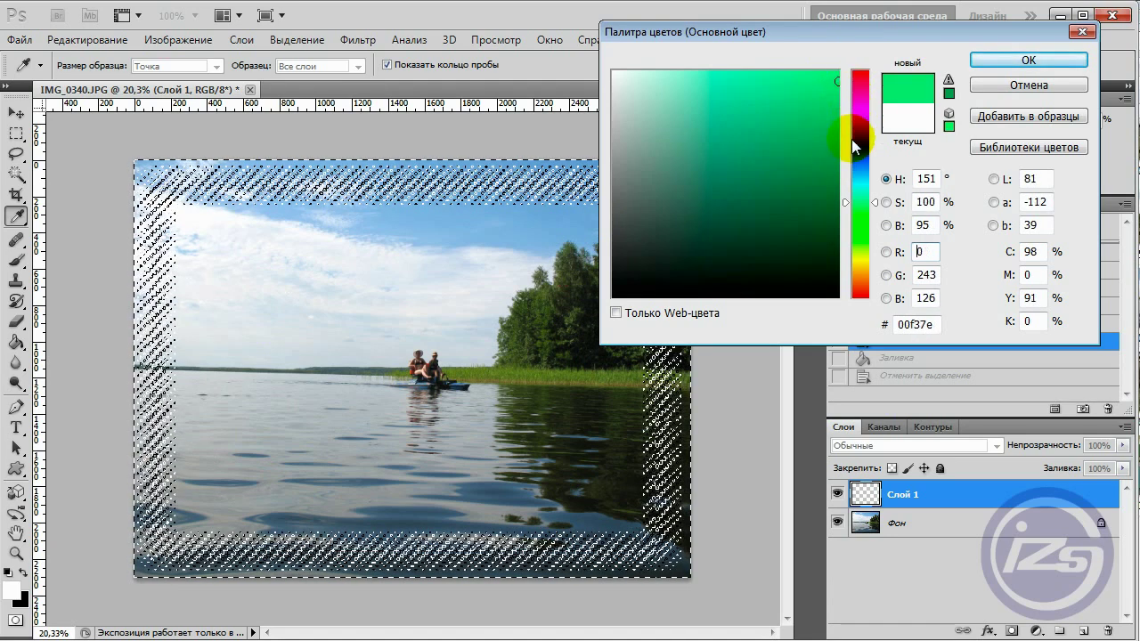
pyautogui.click(861, 149)
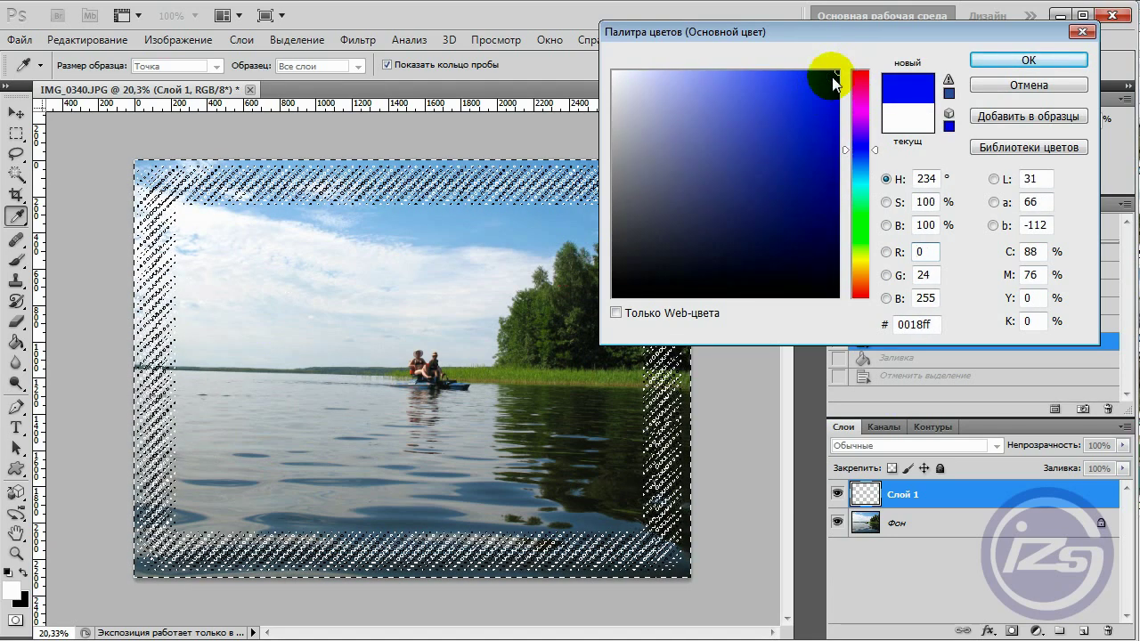
pyautogui.click(993, 63)
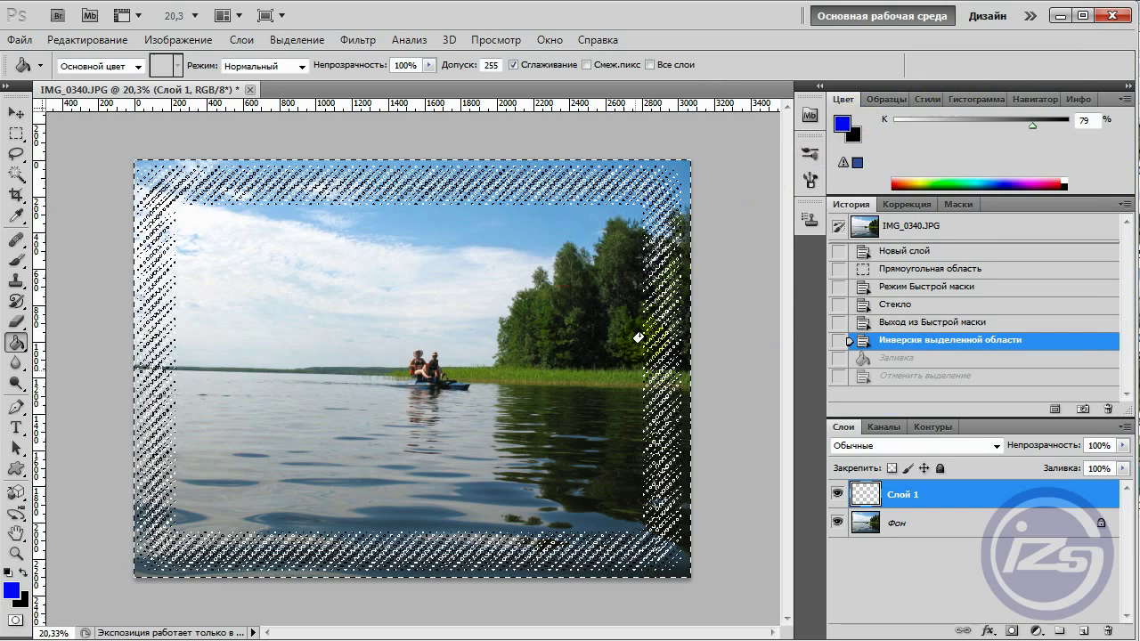
# Step: Fill the halftone border with the blue and clear the selection
pyautogui.click(141, 163)
pyautogui.click(327, 45)
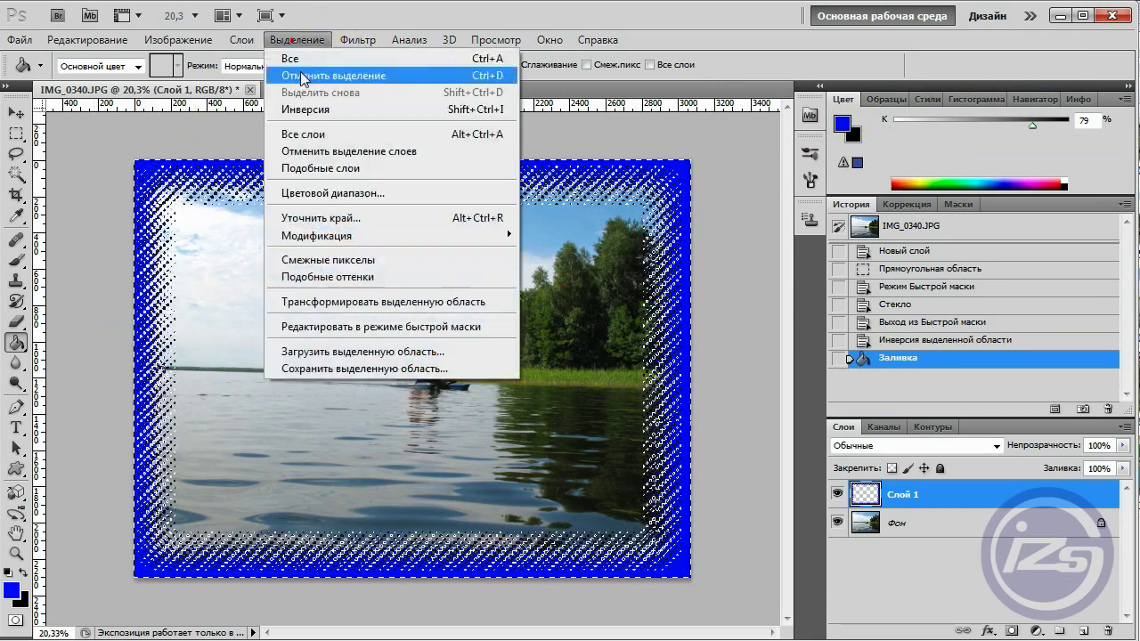
pyautogui.click(308, 77)
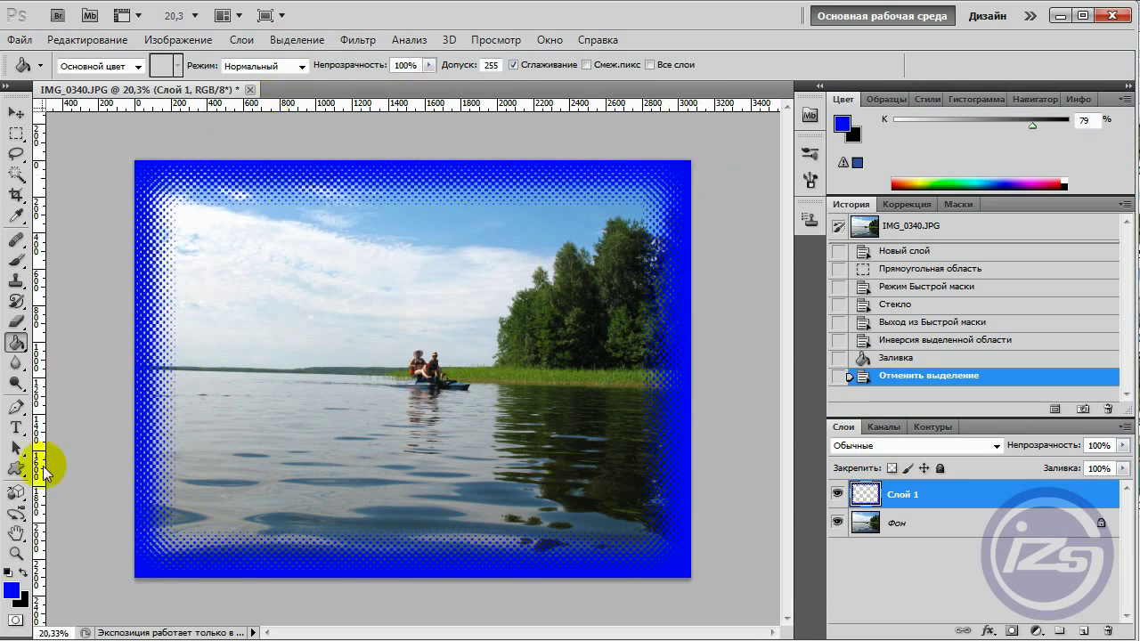
# Step: In Цветовой тон/Насыщенность, test Brightness and Hue, then raise Brightness until the blue frame turns white
pyautogui.click(175, 39)
pyautogui.moveTo(182, 84)
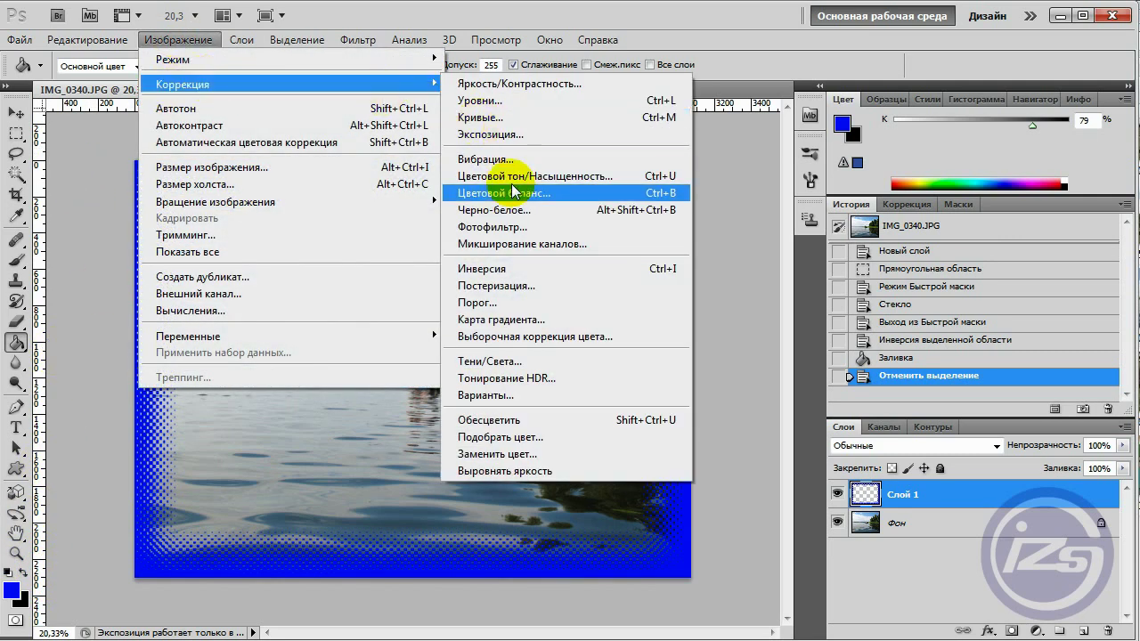
pyautogui.click(512, 177)
pyautogui.moveTo(916, 29)
pyautogui.mouseDown()
pyautogui.moveTo(858, 65)
pyautogui.moveTo(867, 50)
pyautogui.mouseUp()
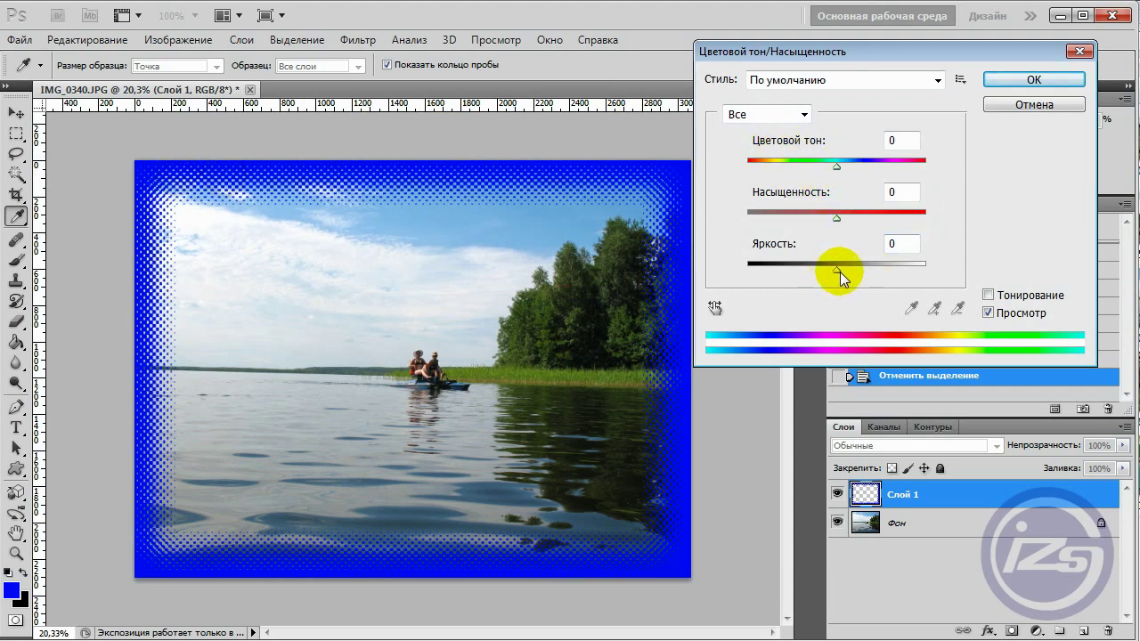
pyautogui.moveTo(840, 271); pyautogui.dragTo(850, 269)
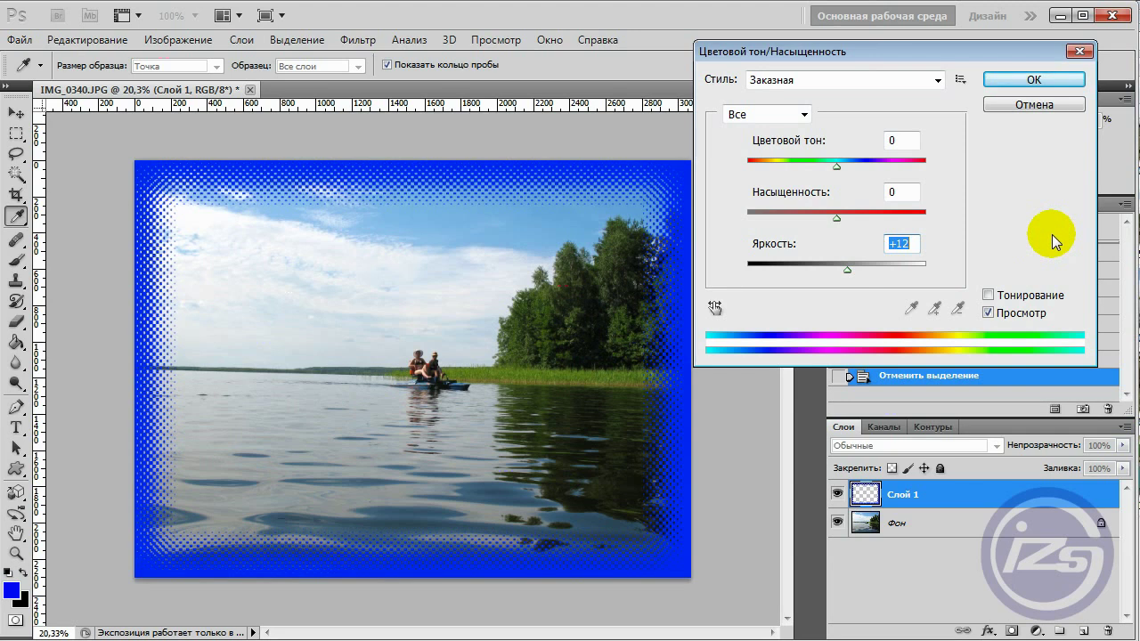
pyautogui.moveTo(849, 284)
pyautogui.mouseDown()
pyautogui.moveTo(967, 285)
pyautogui.moveTo(751, 285)
pyautogui.mouseUp()
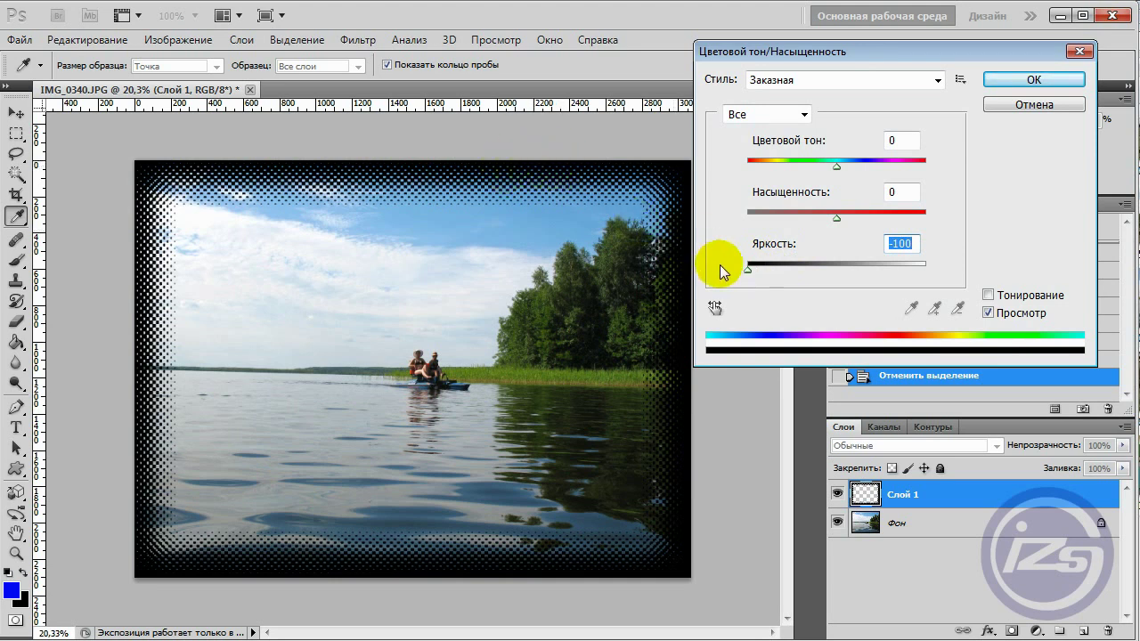
pyautogui.moveTo(748, 276); pyautogui.dragTo(830, 272)
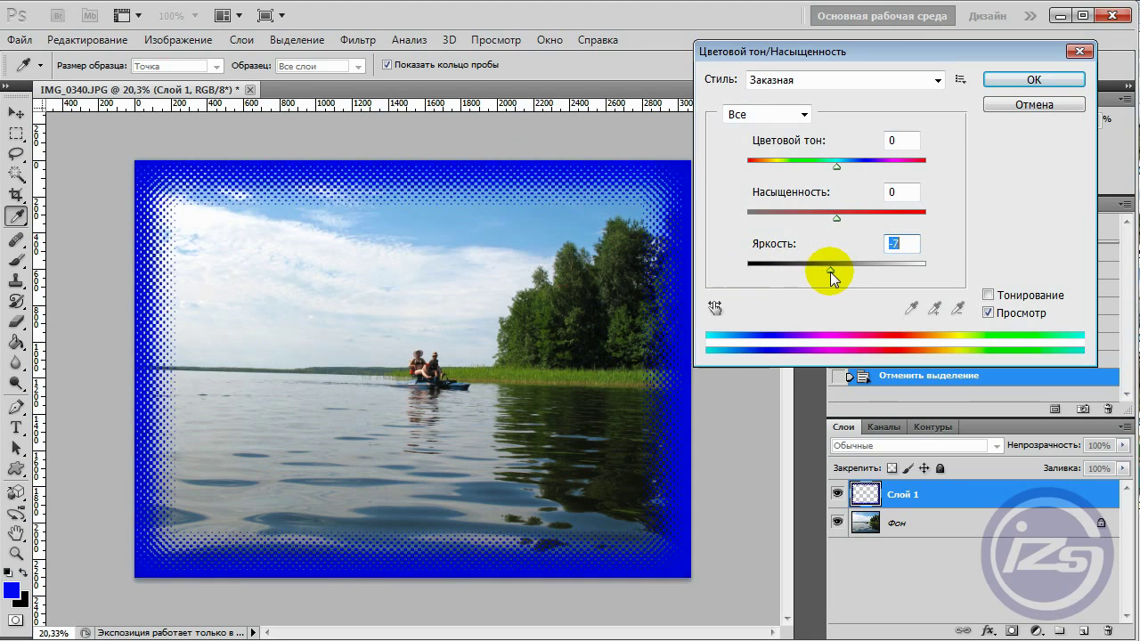
pyautogui.moveTo(837, 165)
pyautogui.mouseDown()
pyautogui.moveTo(748, 159)
pyautogui.moveTo(925, 166)
pyautogui.moveTo(735, 169)
pyautogui.moveTo(836, 172)
pyautogui.mouseUp()
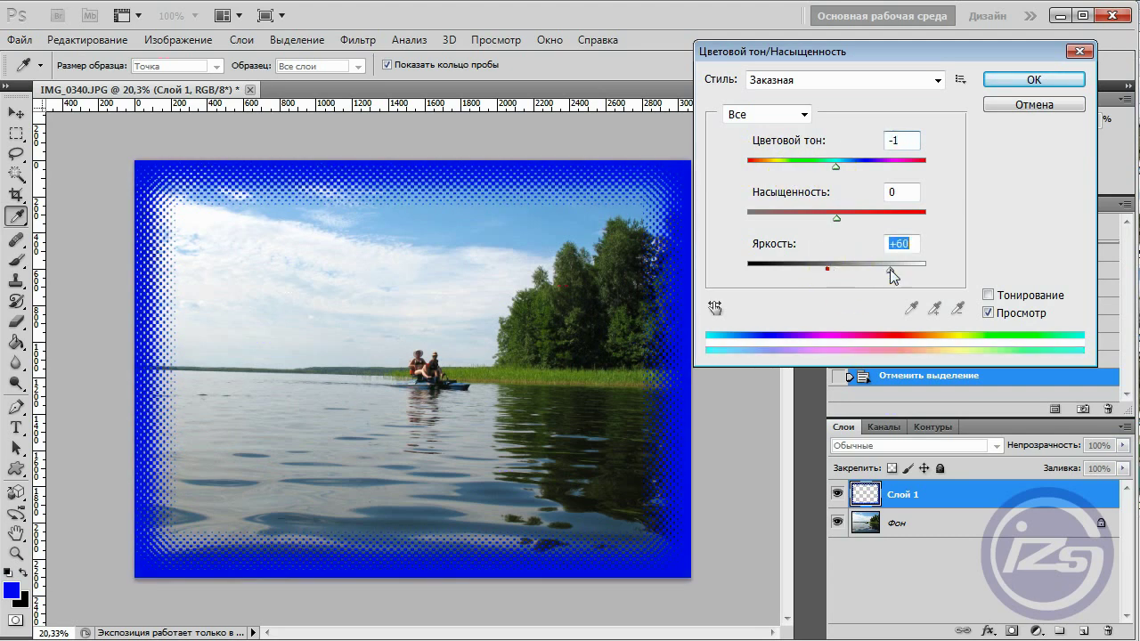
pyautogui.moveTo(889, 269); pyautogui.dragTo(925, 269)
pyautogui.click(1033, 79)
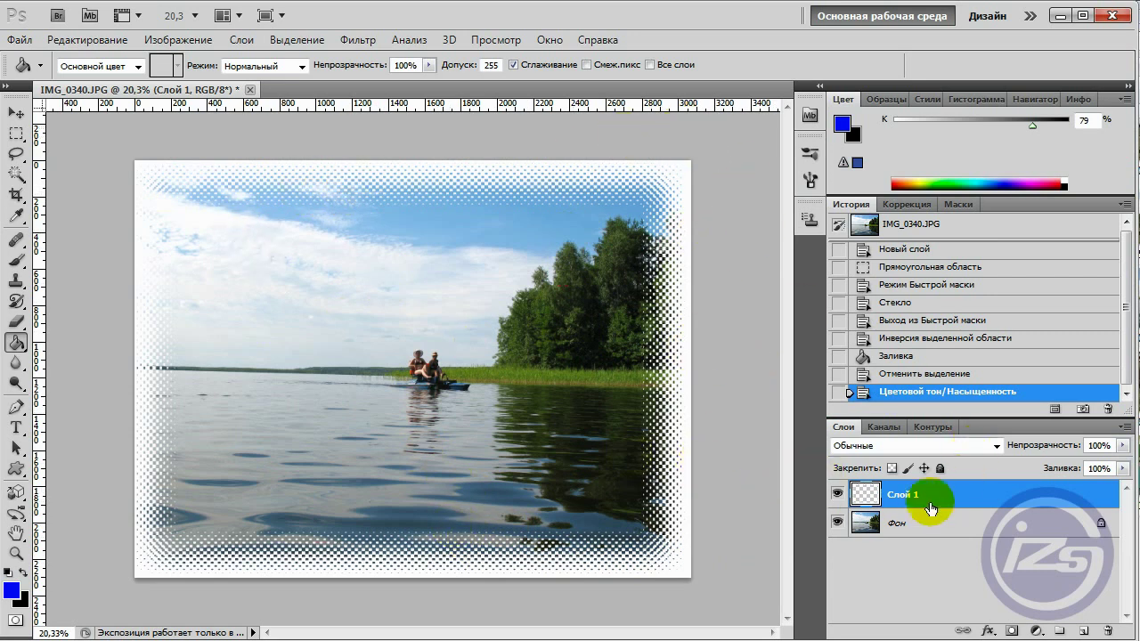
# Step: Open the Layer Style dialog for Слой 1, then cancel it
pyautogui.click(532, 194)
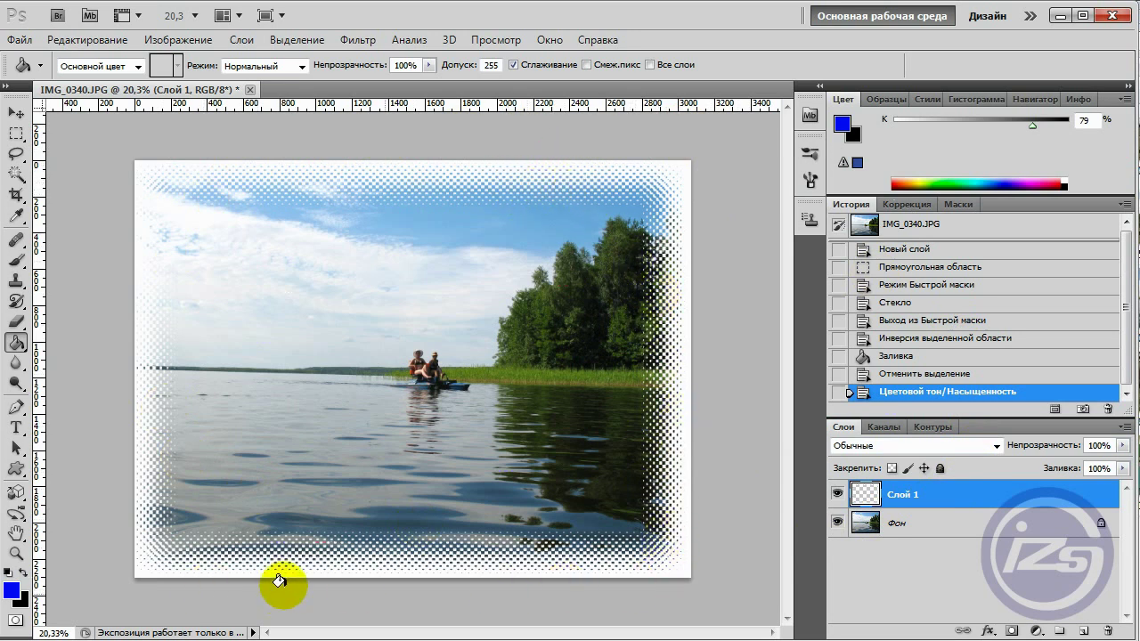
pyautogui.doubleClick(966, 503)
pyautogui.moveTo(759, 18); pyautogui.dragTo(726, 19)
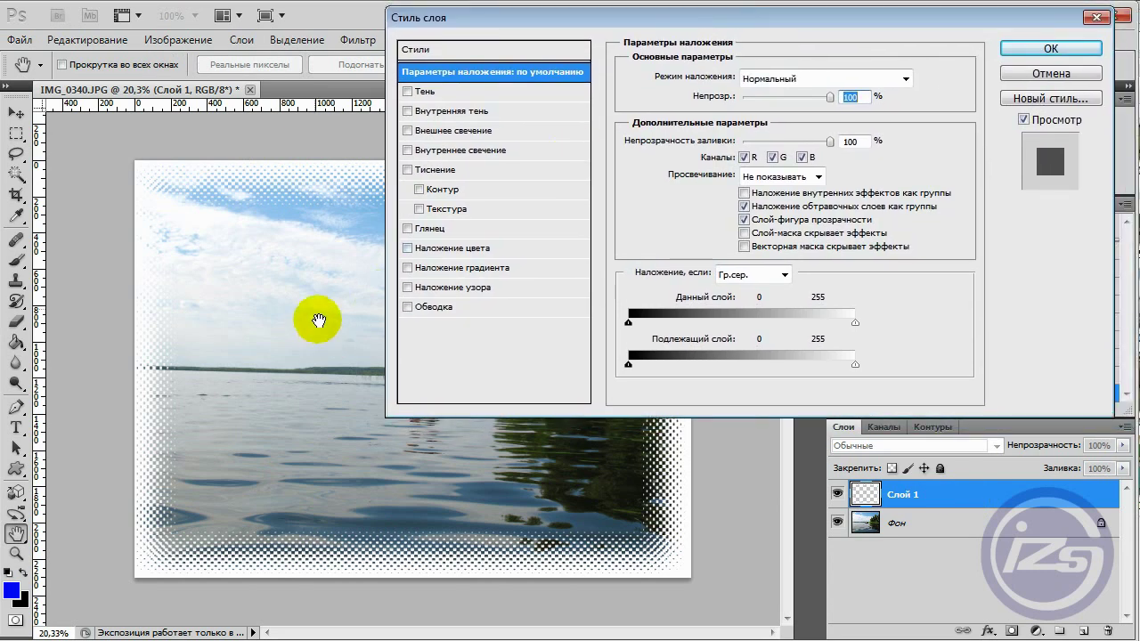
pyautogui.click(1060, 80)
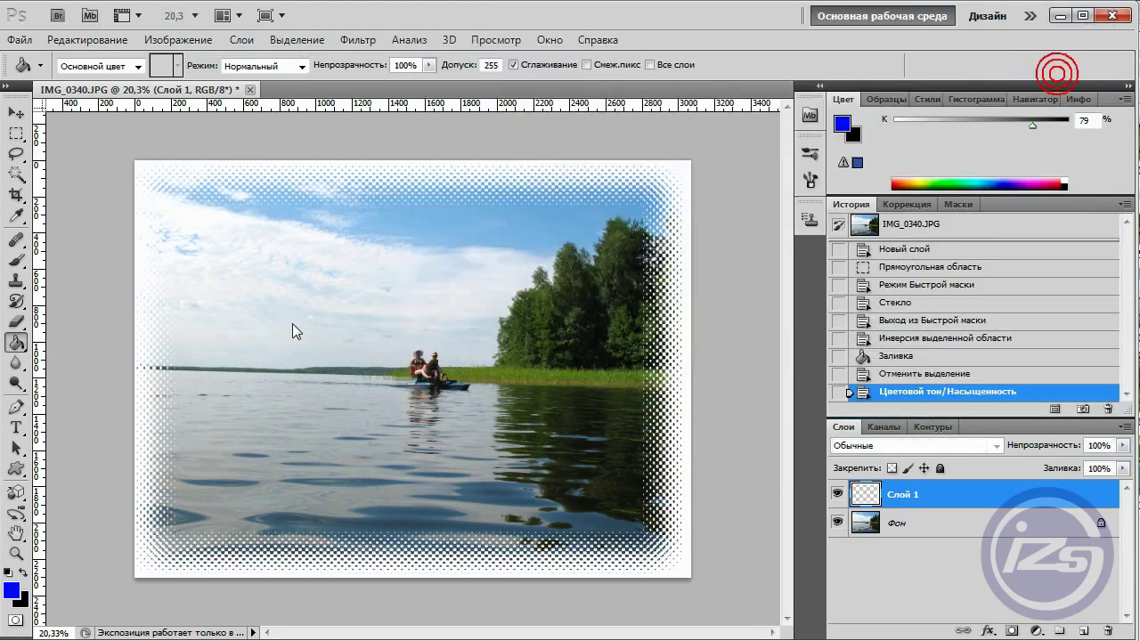
pyautogui.scroll(2, 273, 267)
pyautogui.scroll(-1, 267, 263)
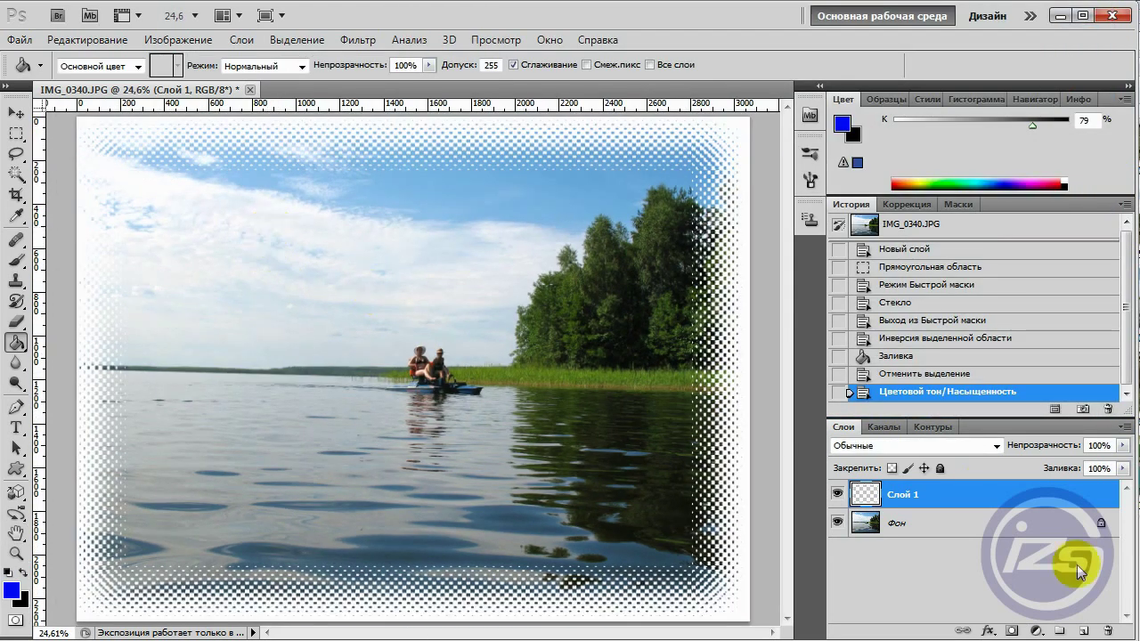
# Step: Add a 4 px Обводка stroke positioned Внутри (inside) to Слой 1
pyautogui.doubleClick(993, 504)
pyautogui.moveTo(742, 31); pyautogui.dragTo(740, 111)
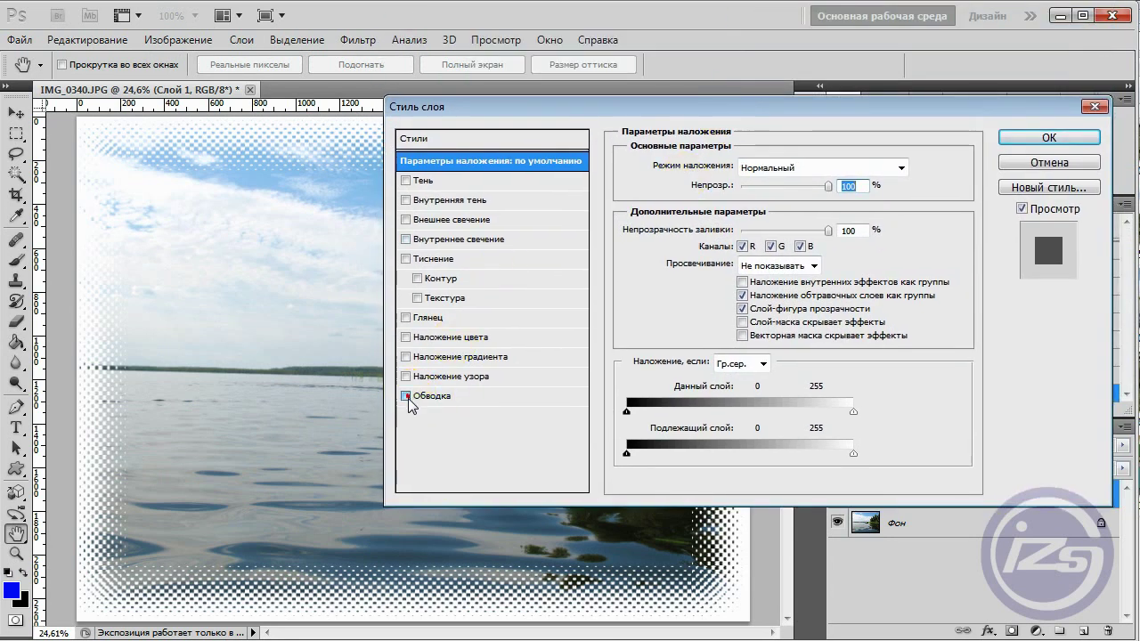
pyautogui.click(407, 397)
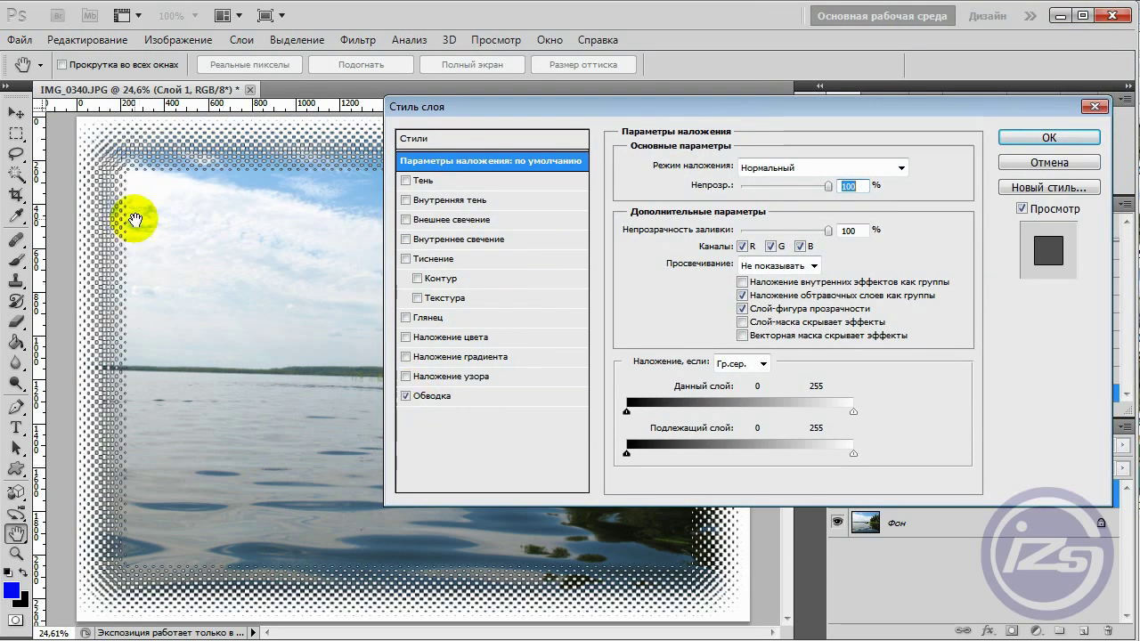
pyautogui.click(468, 399)
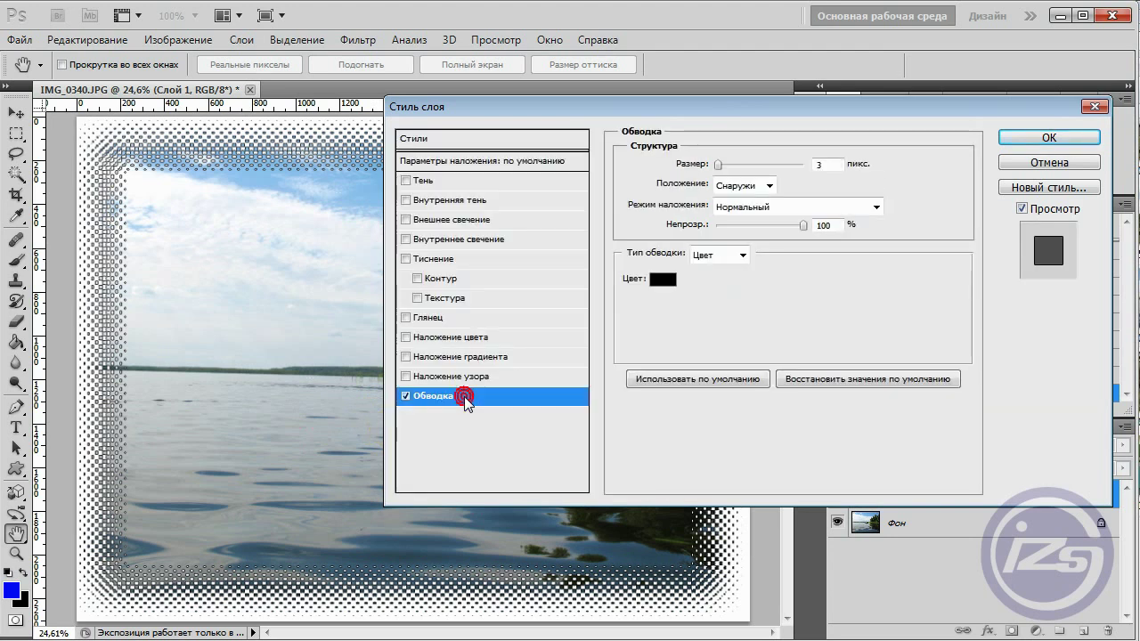
pyautogui.click(748, 186)
pyautogui.click(743, 219)
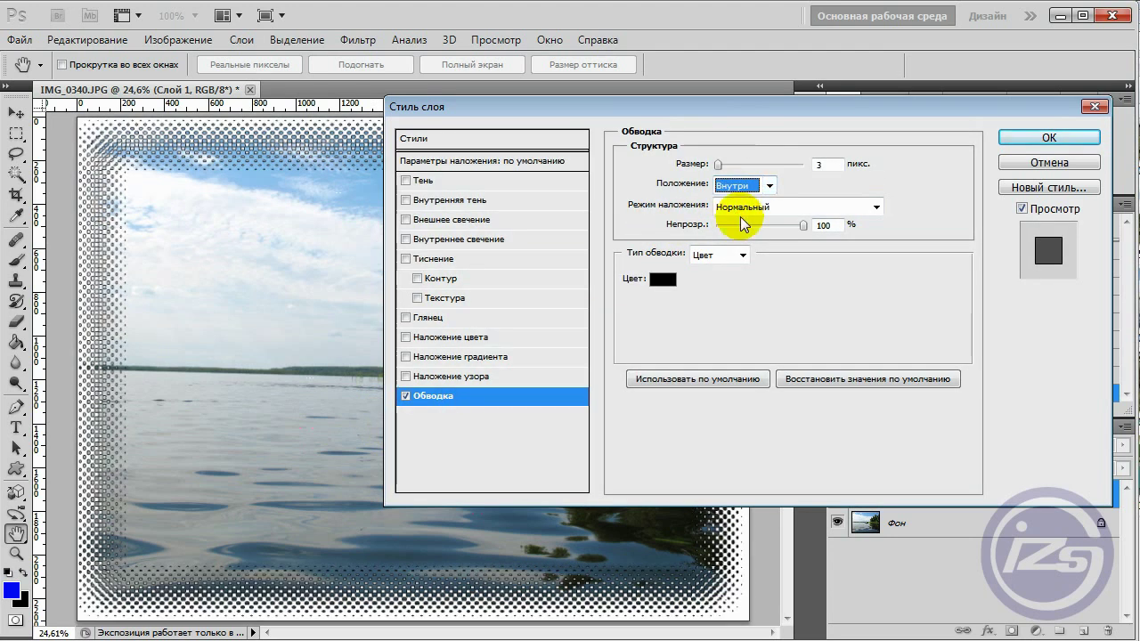
pyautogui.moveTo(718, 165)
pyautogui.mouseDown()
pyautogui.moveTo(736, 165)
pyautogui.moveTo(721, 165)
pyautogui.mouseUp()
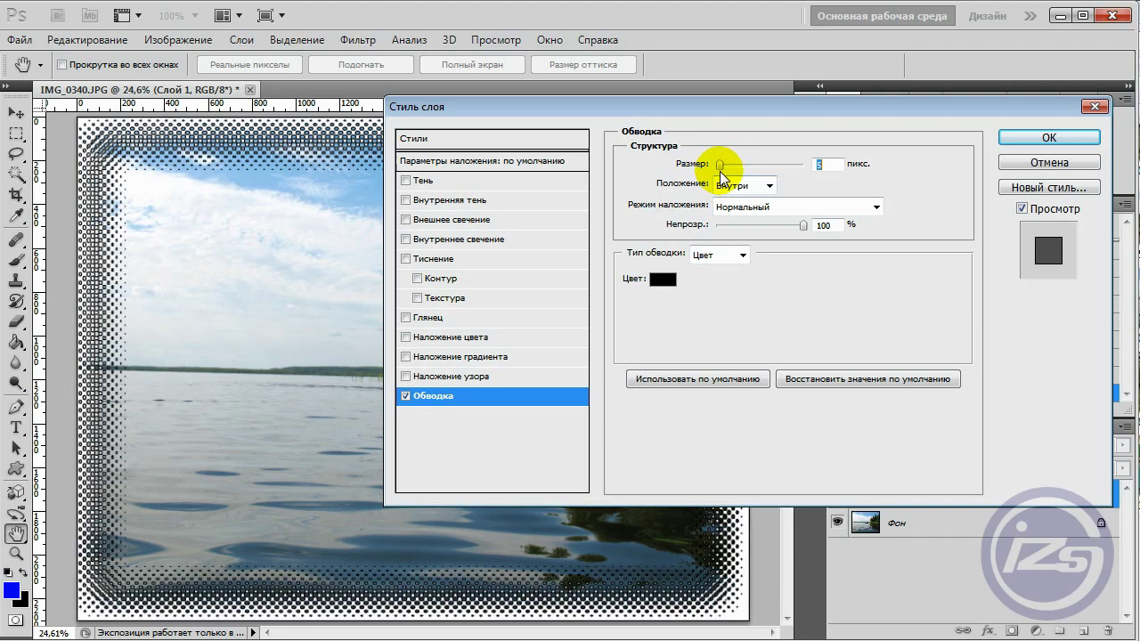
pyautogui.press('Down')
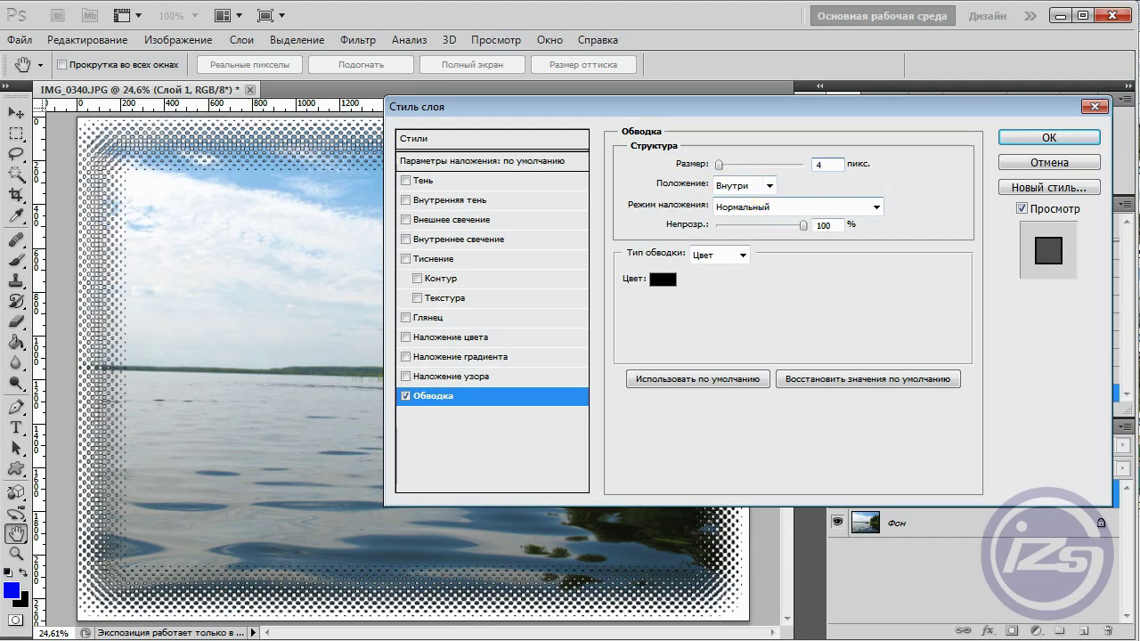
pyautogui.click(895, 286)
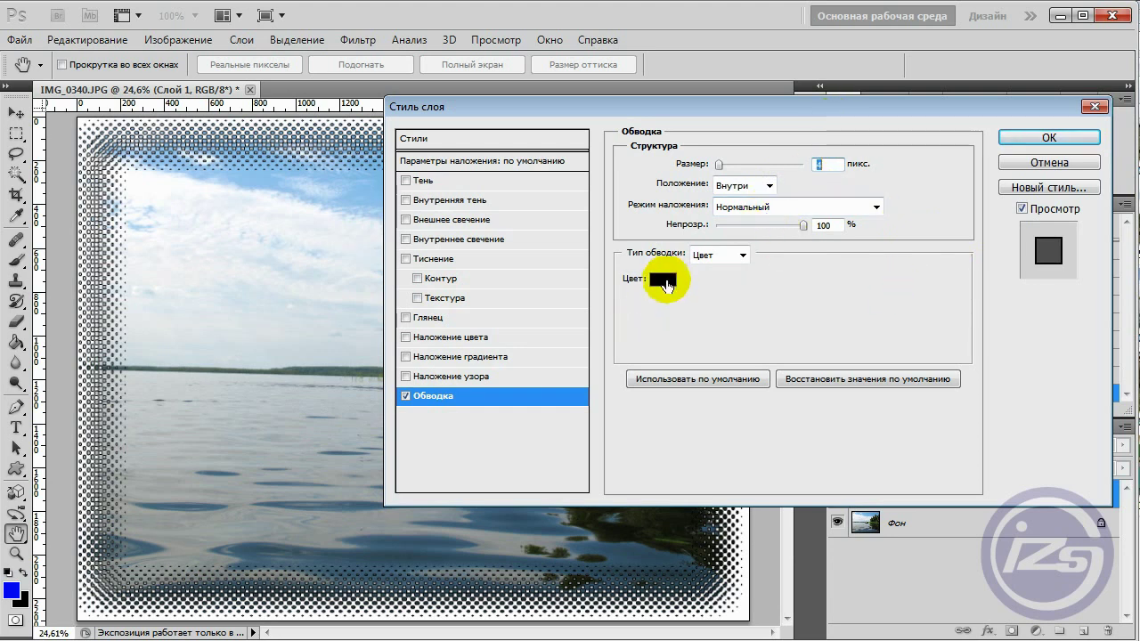
pyautogui.click(664, 280)
# Step: Set the stroke colour to blue after briefly trying magenta
pyautogui.moveTo(870, 136); pyautogui.dragTo(870, 113)
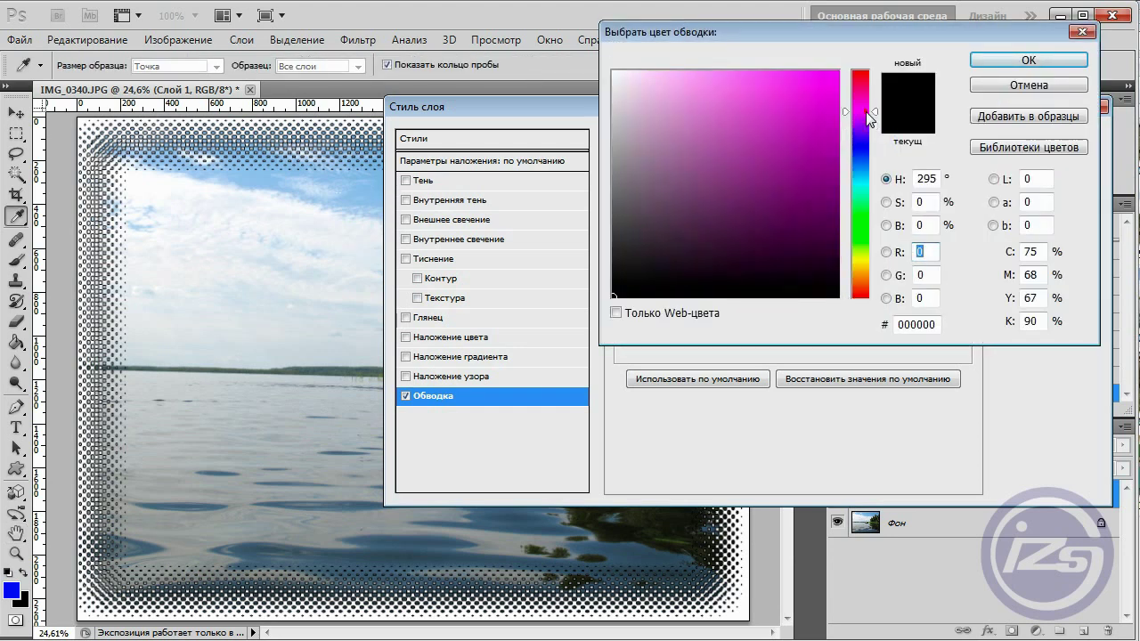
pyautogui.moveTo(760, 94); pyautogui.dragTo(762, 87)
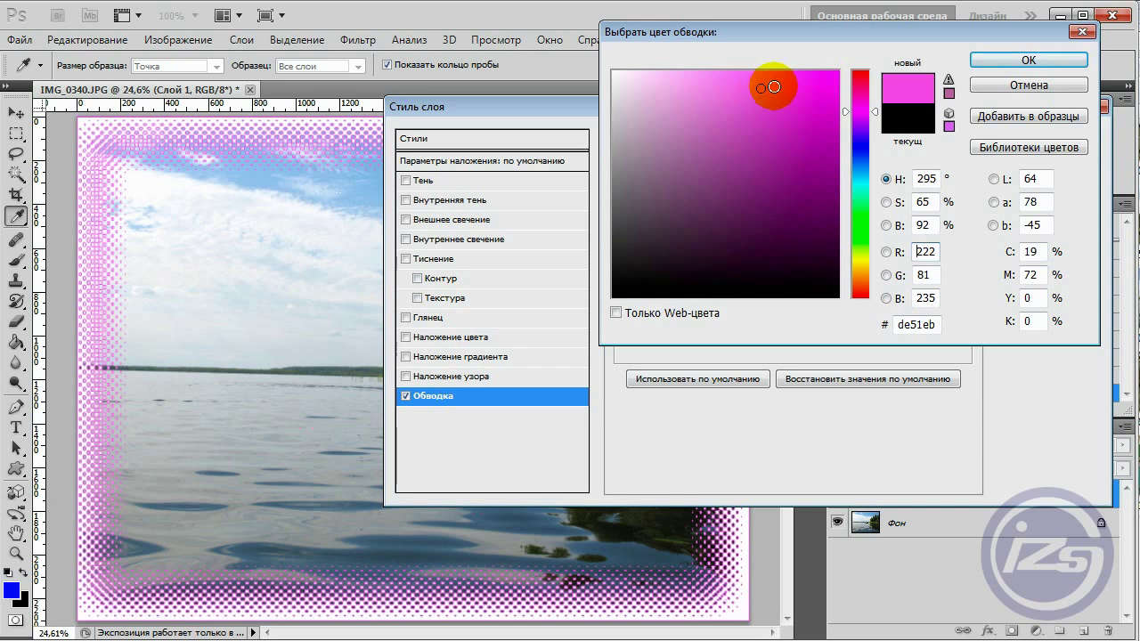
pyautogui.moveTo(870, 134); pyautogui.dragTo(870, 153)
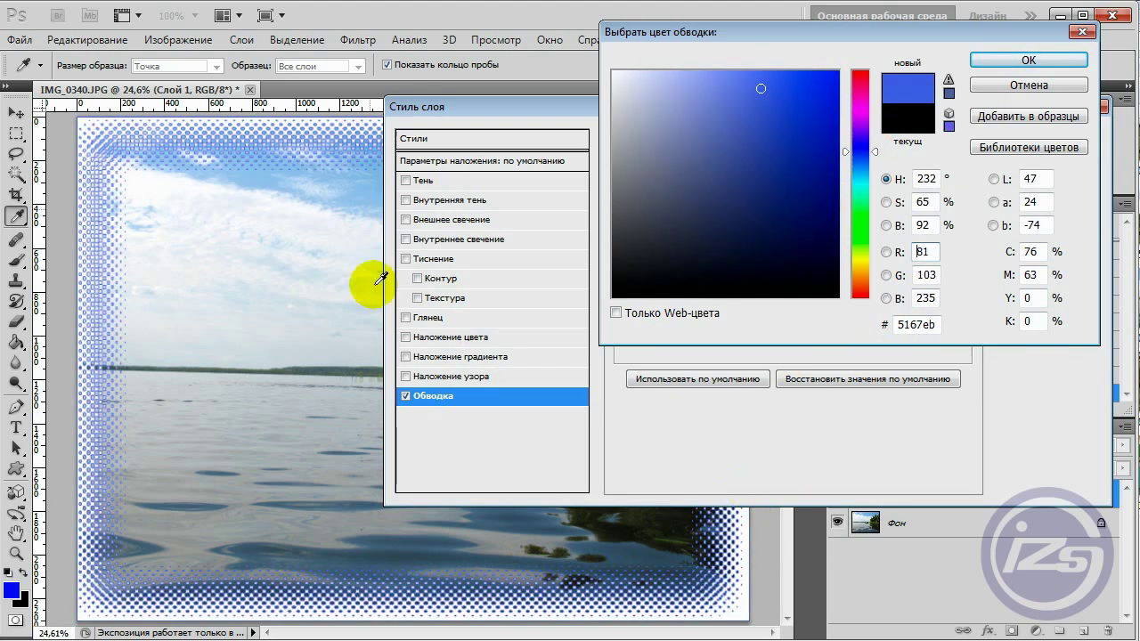
pyautogui.click(1024, 60)
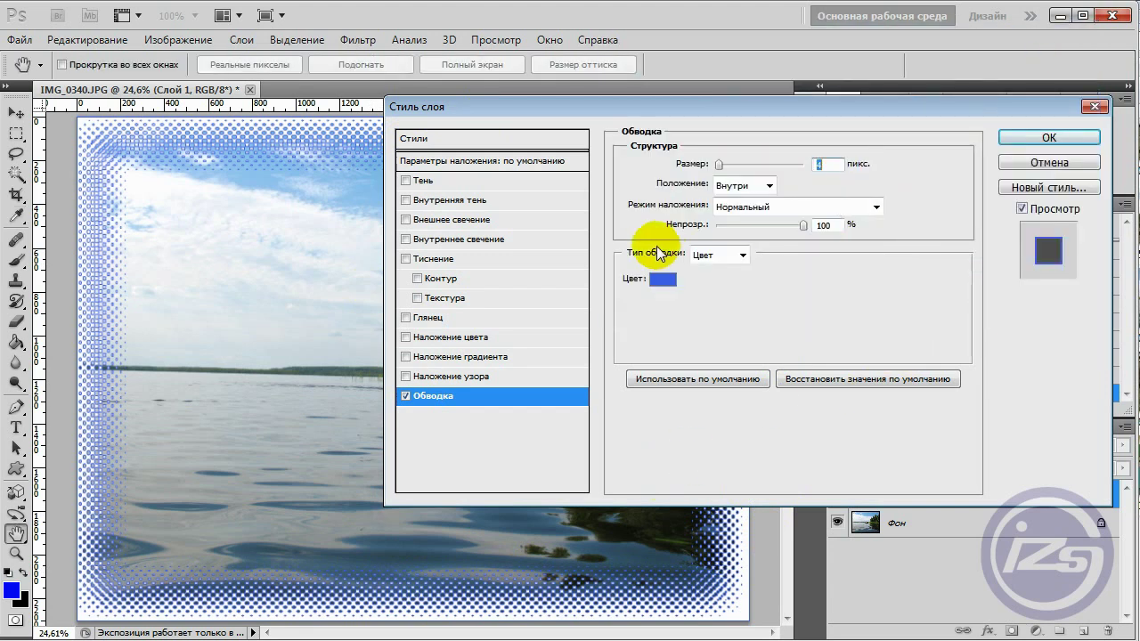
# Step: Try a Gradient stroke type, then switch back to a solid colour
pyautogui.click(740, 255)
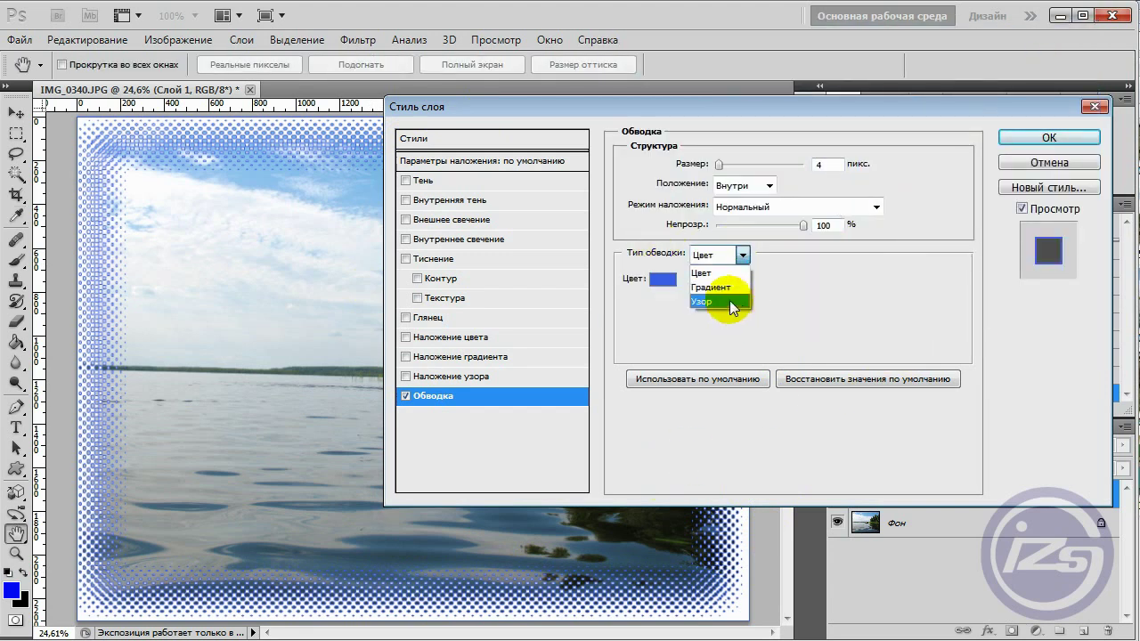
pyautogui.click(725, 286)
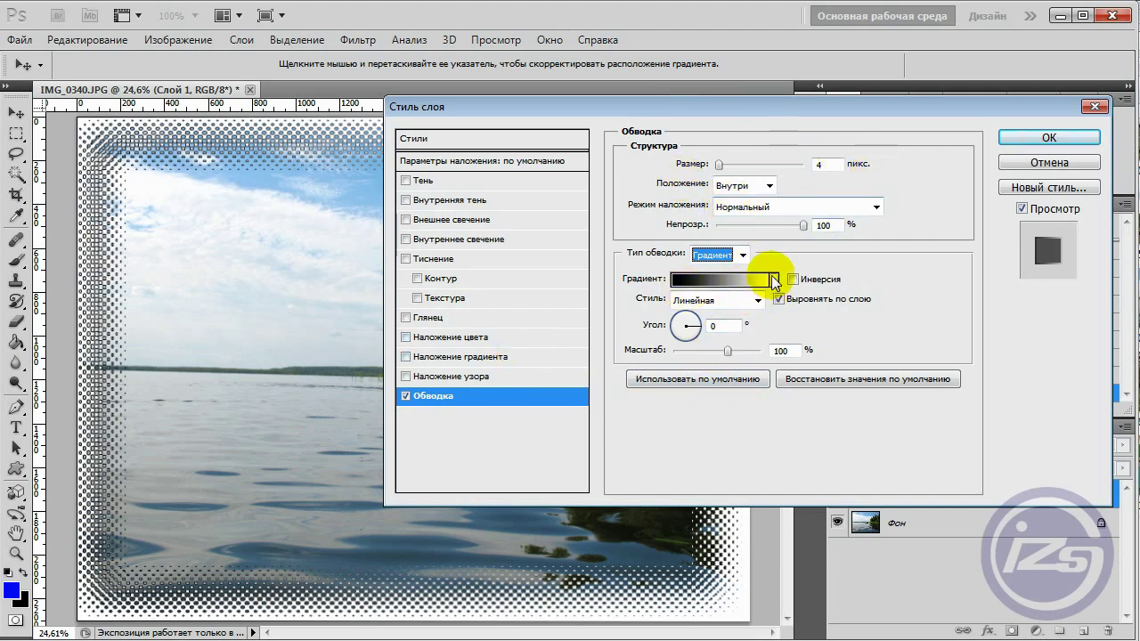
pyautogui.click(742, 255)
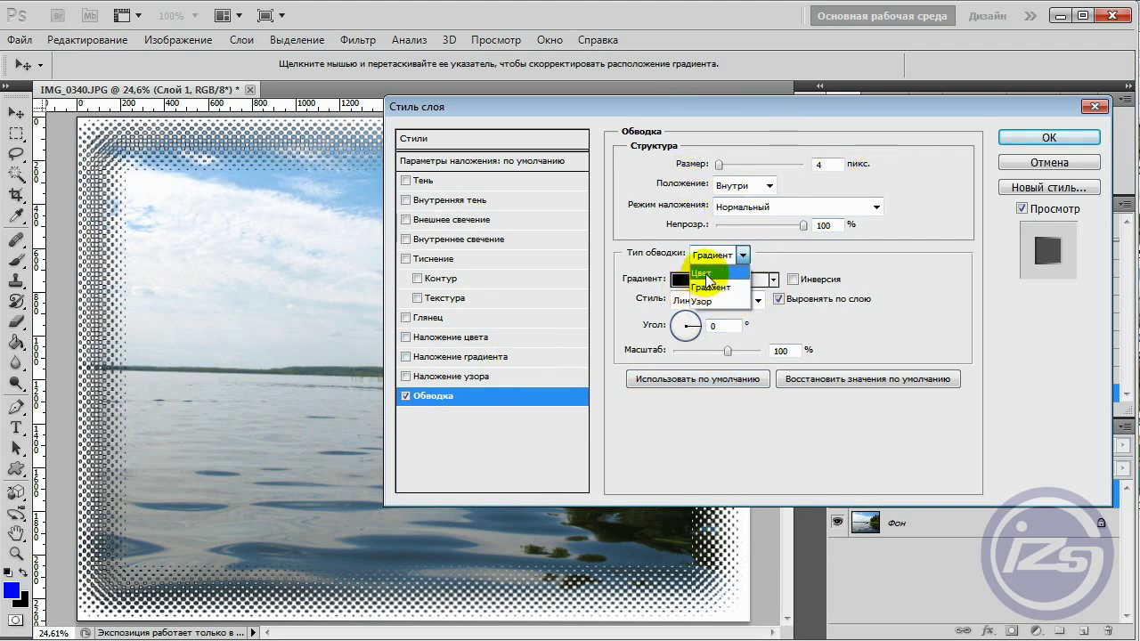
pyautogui.click(704, 274)
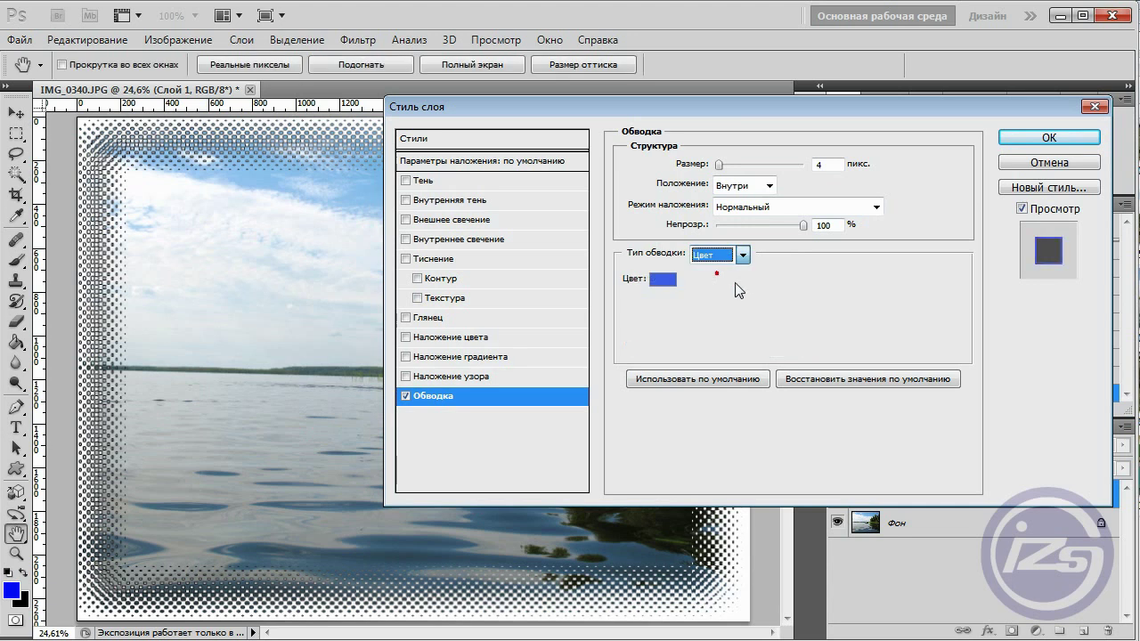
# Step: Preview a Тень drop shadow, leave it switched off, and confirm the layer style
pyautogui.click(406, 181)
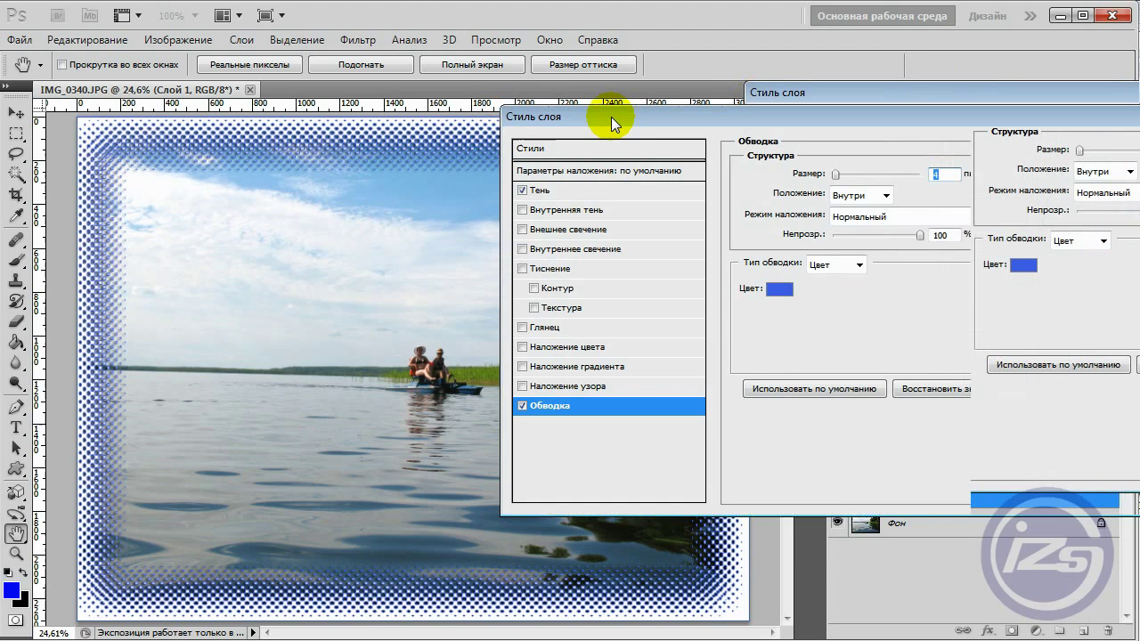
pyautogui.moveTo(494, 106); pyautogui.dragTo(775, 99)
pyautogui.click(688, 173)
pyautogui.click(688, 172)
pyautogui.click(689, 172)
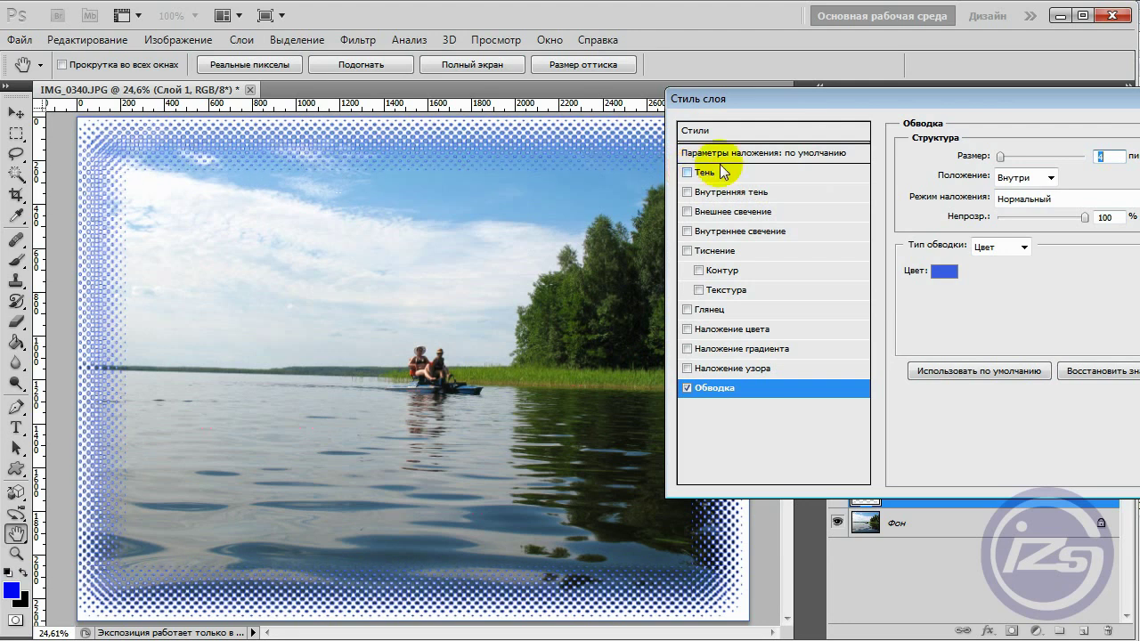
pyautogui.moveTo(868, 104)
pyautogui.mouseDown()
pyautogui.moveTo(628, 157)
pyautogui.moveTo(652, 111)
pyautogui.moveTo(611, 51)
pyautogui.mouseUp()
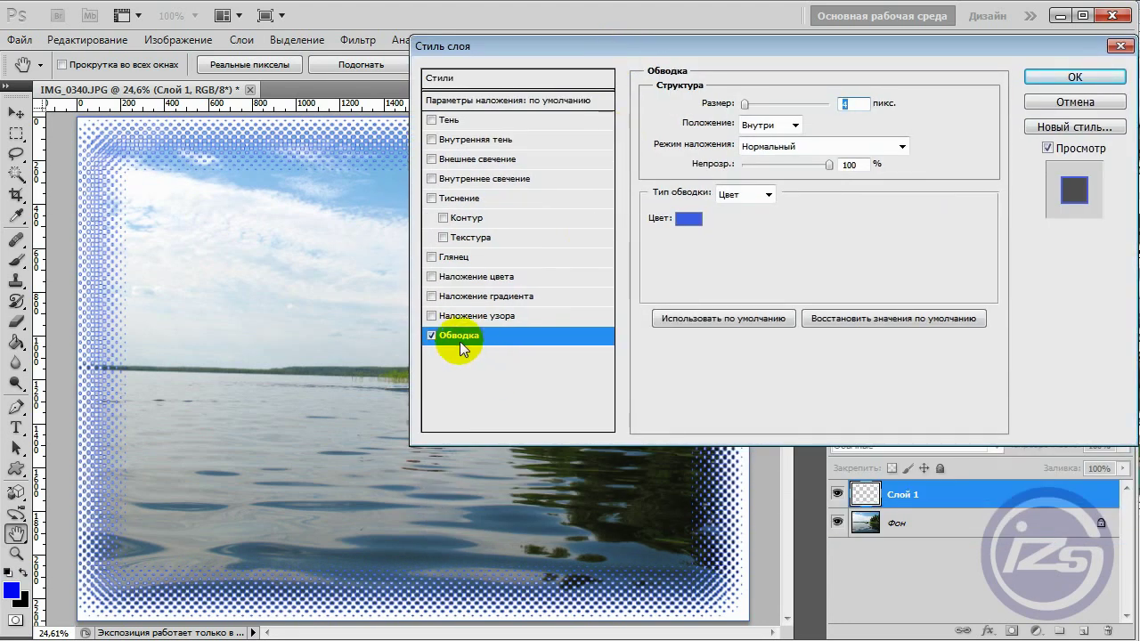
pyautogui.click(1075, 77)
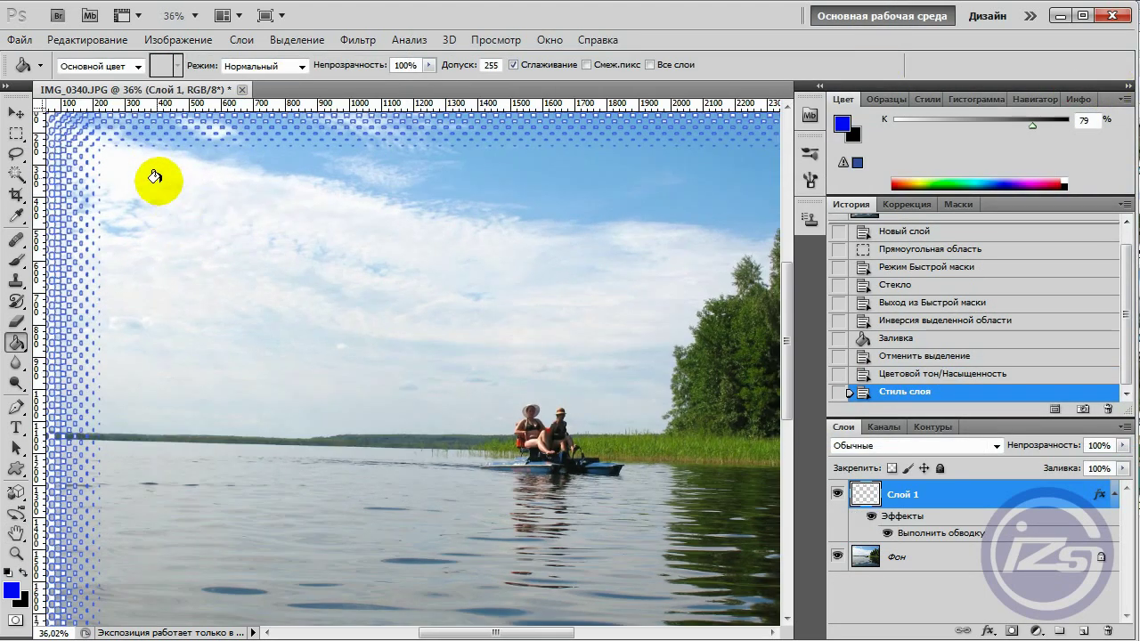
pyautogui.moveTo(176, 219); pyautogui.dragTo(156, 167)
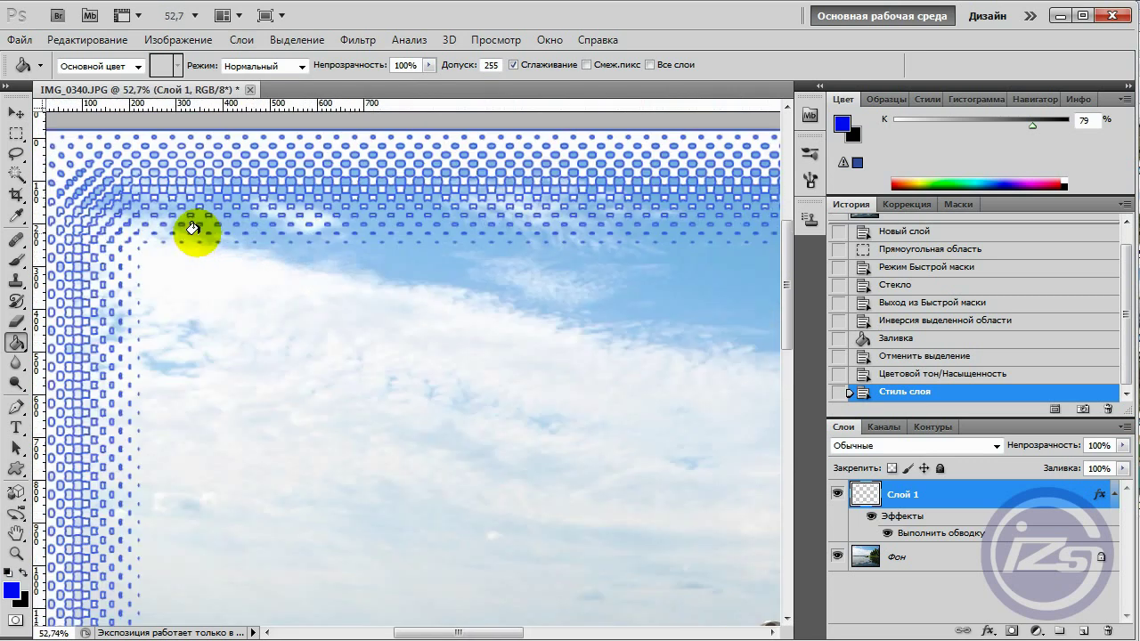
pyautogui.moveTo(194, 235)
pyautogui.mouseDown()
pyautogui.moveTo(226, 213)
pyautogui.moveTo(356, 198)
pyautogui.mouseUp()
pyautogui.moveTo(320, 236); pyautogui.dragTo(309, 240)
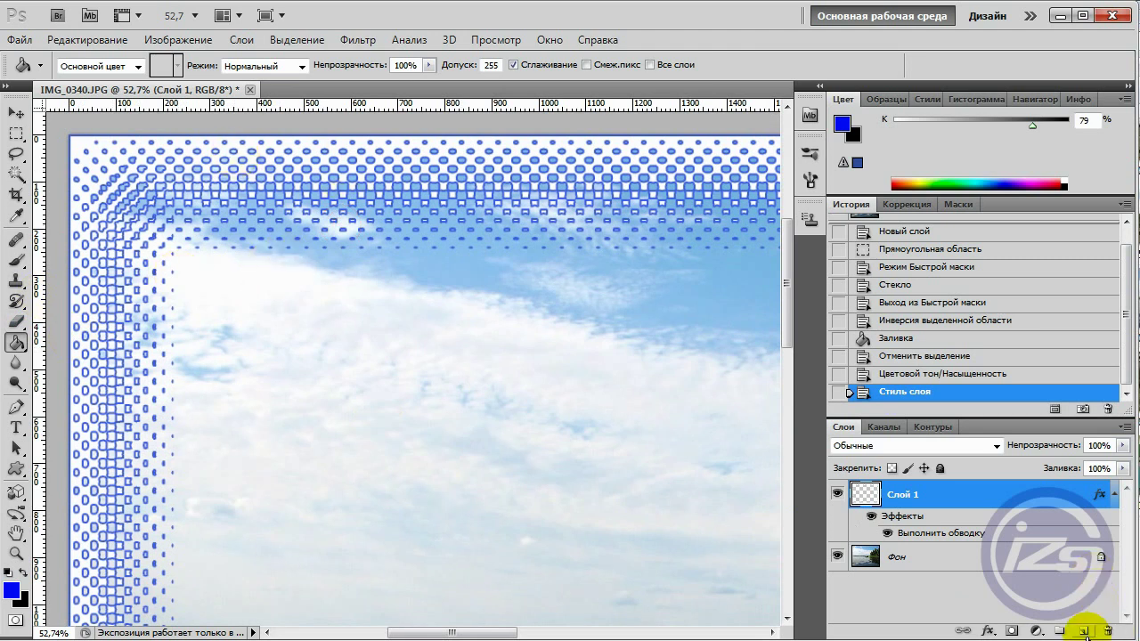
pyautogui.doubleClick(981, 499)
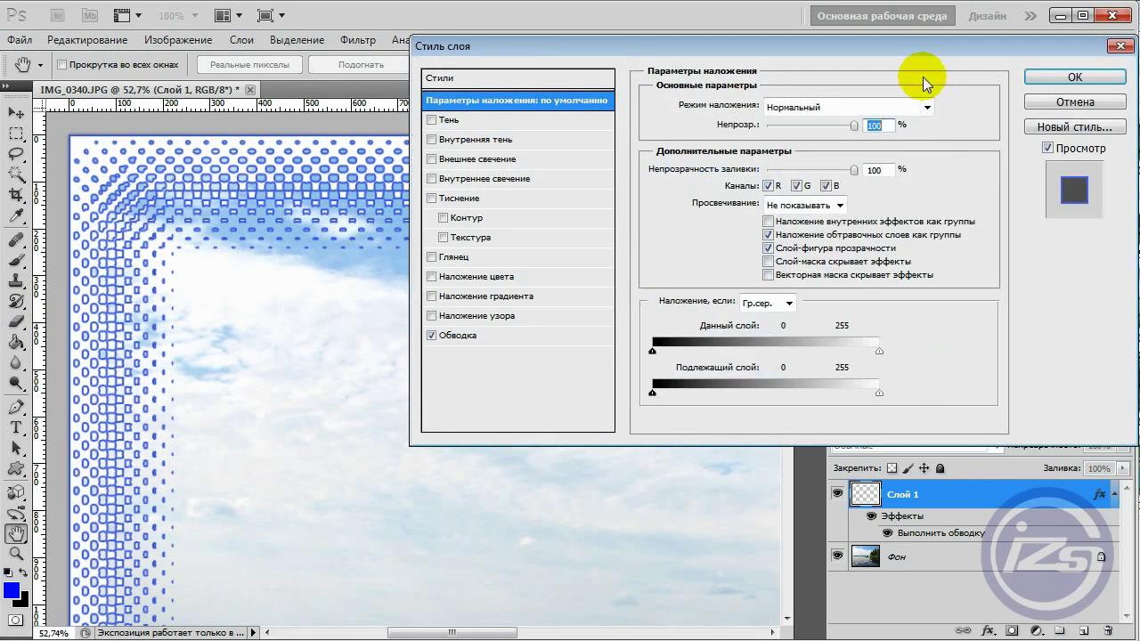
pyautogui.click(433, 257)
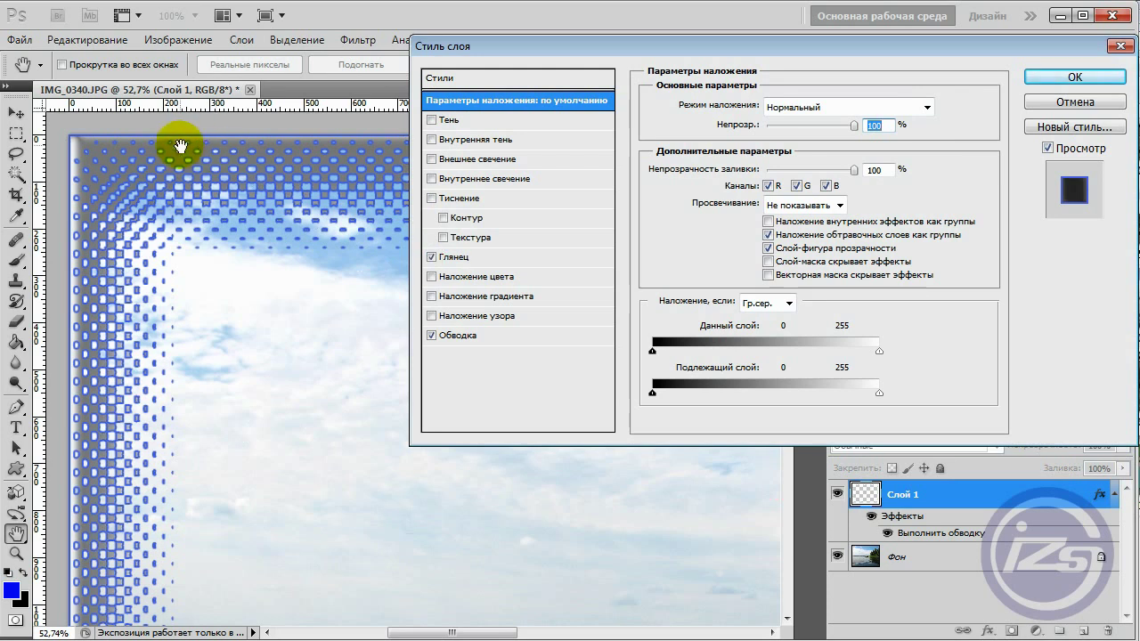
pyautogui.click(447, 260)
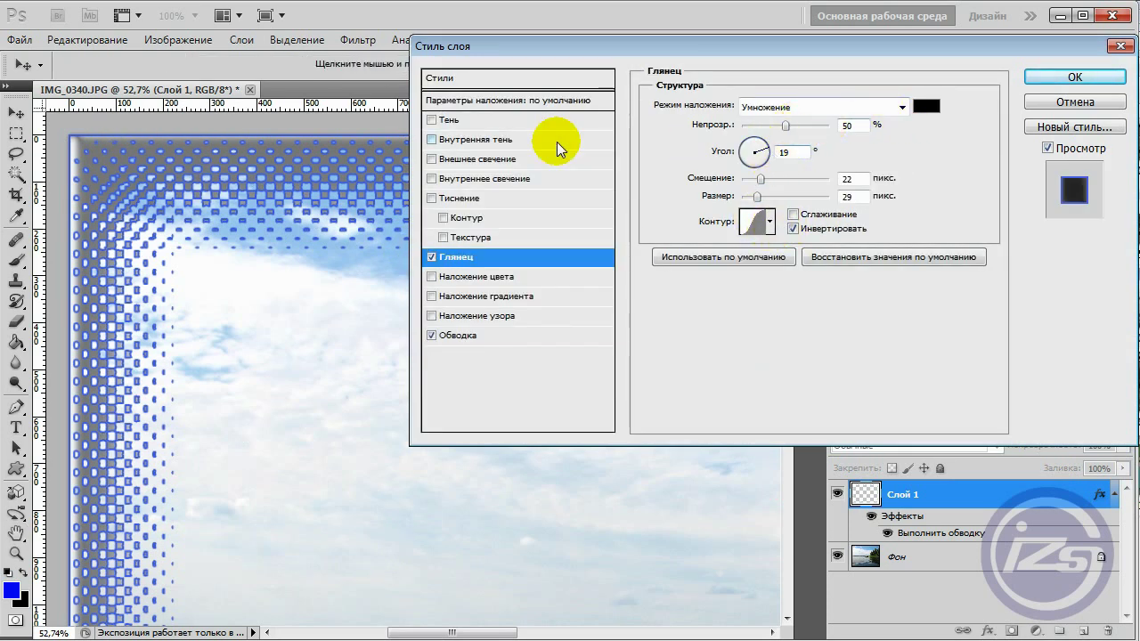
pyautogui.click(770, 151)
pyautogui.moveTo(755, 179)
pyautogui.mouseDown()
pyautogui.moveTo(744, 180)
pyautogui.moveTo(763, 187)
pyautogui.mouseUp()
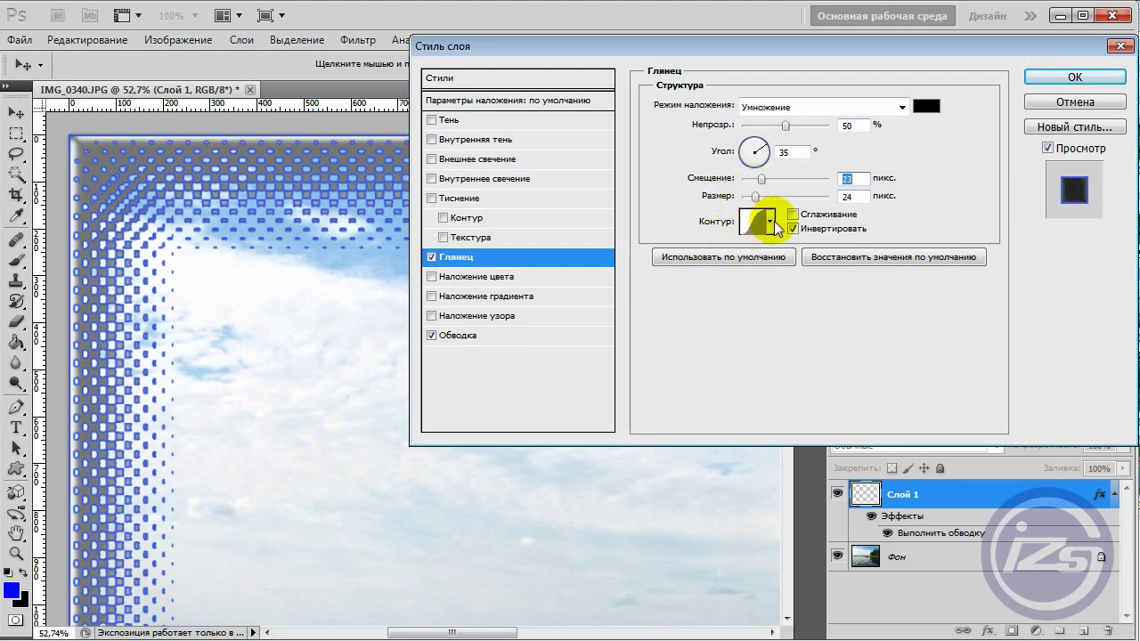
pyautogui.click(770, 222)
pyautogui.click(743, 267)
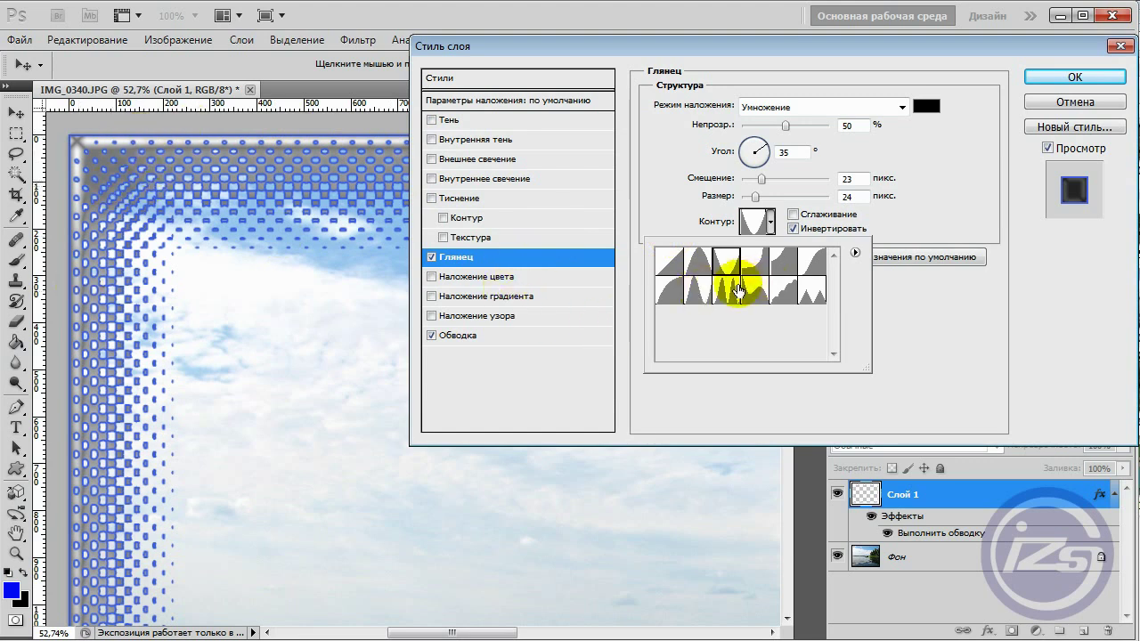
pyautogui.click(672, 289)
pyautogui.click(754, 198)
pyautogui.moveTo(755, 197); pyautogui.dragTo(781, 181)
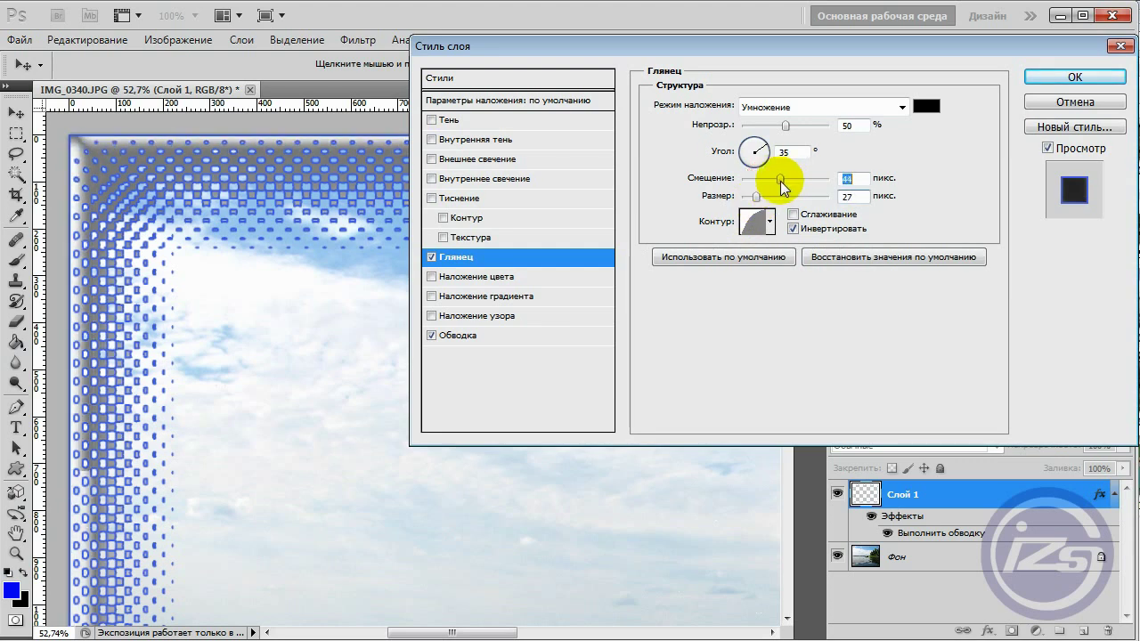
pyautogui.click(769, 222)
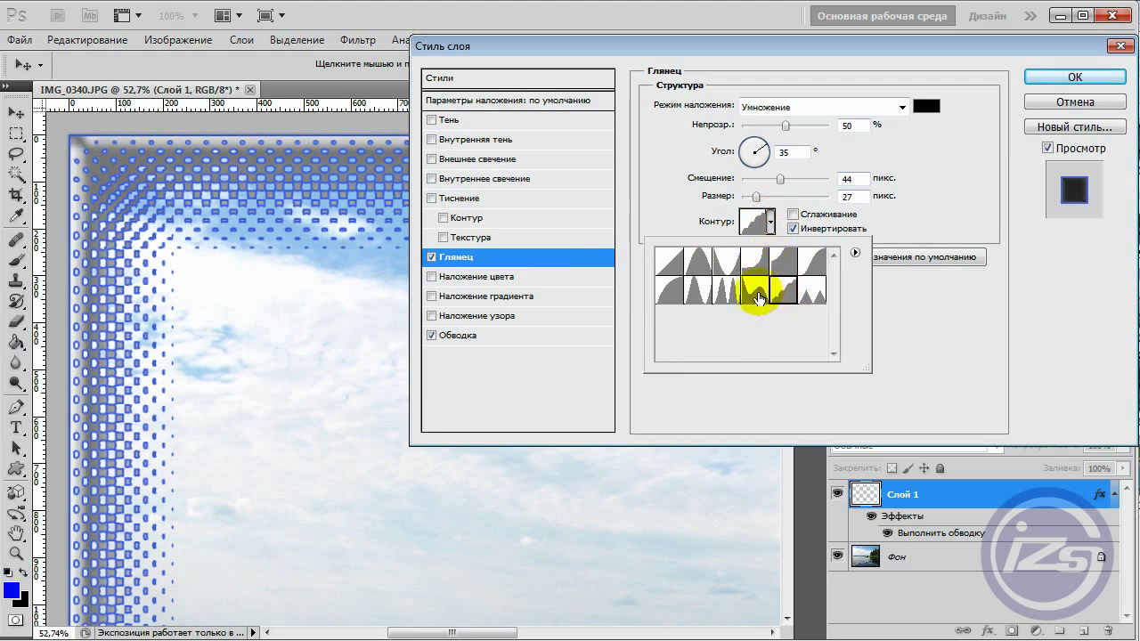
pyautogui.click(755, 289)
pyautogui.click(817, 303)
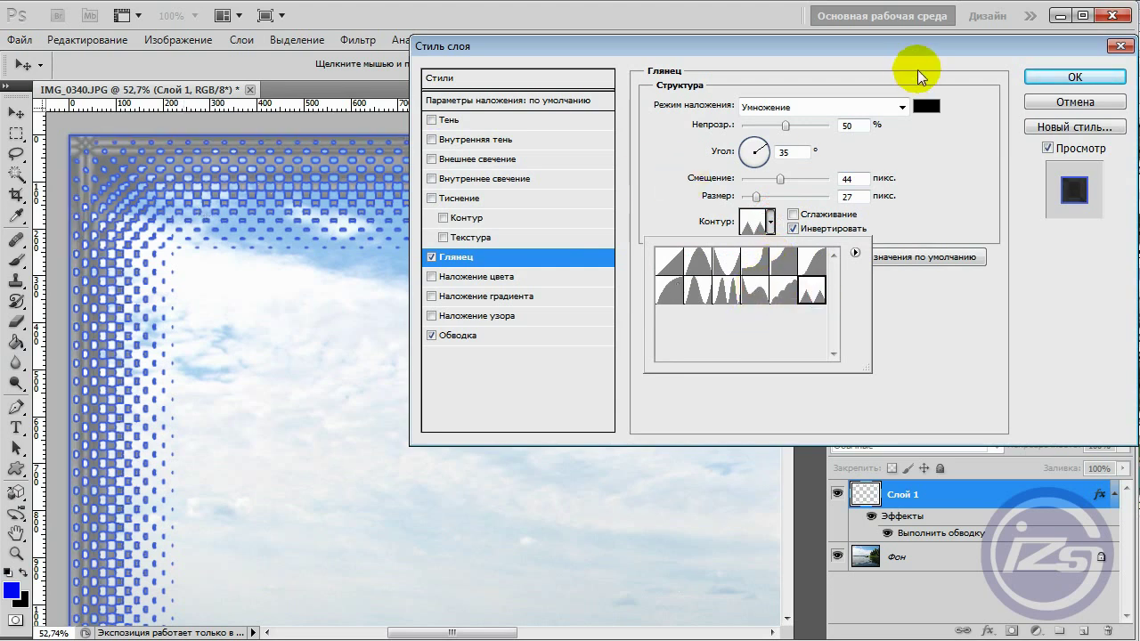
pyautogui.click(431, 256)
pyautogui.press('Return')
pyautogui.press('g')
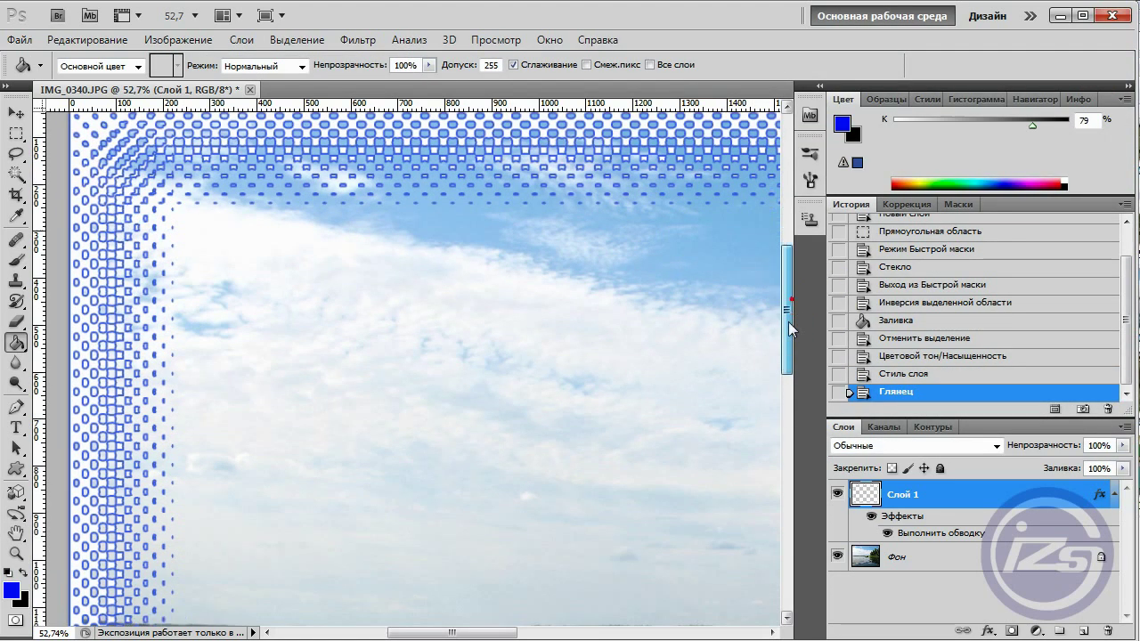
# Step: Zoom out to about 22%, collapse Layer 1's effects list, and scroll History to the top
pyautogui.scroll(-3, 668, 319)
pyautogui.scroll(-2, 308, 352)
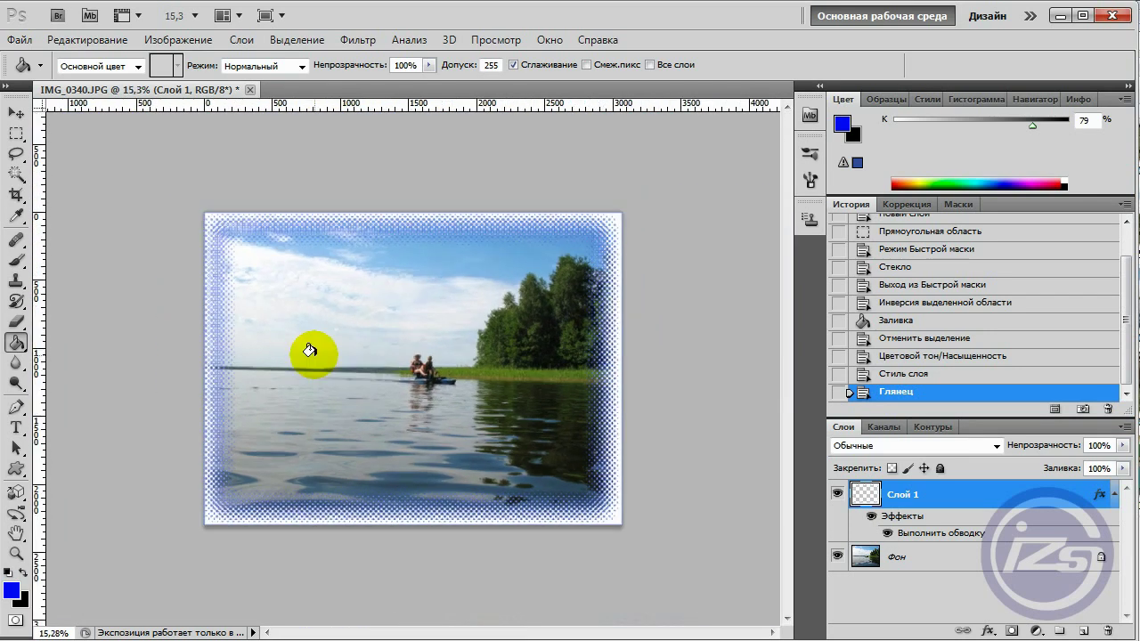
pyautogui.scroll(-1, 310, 357)
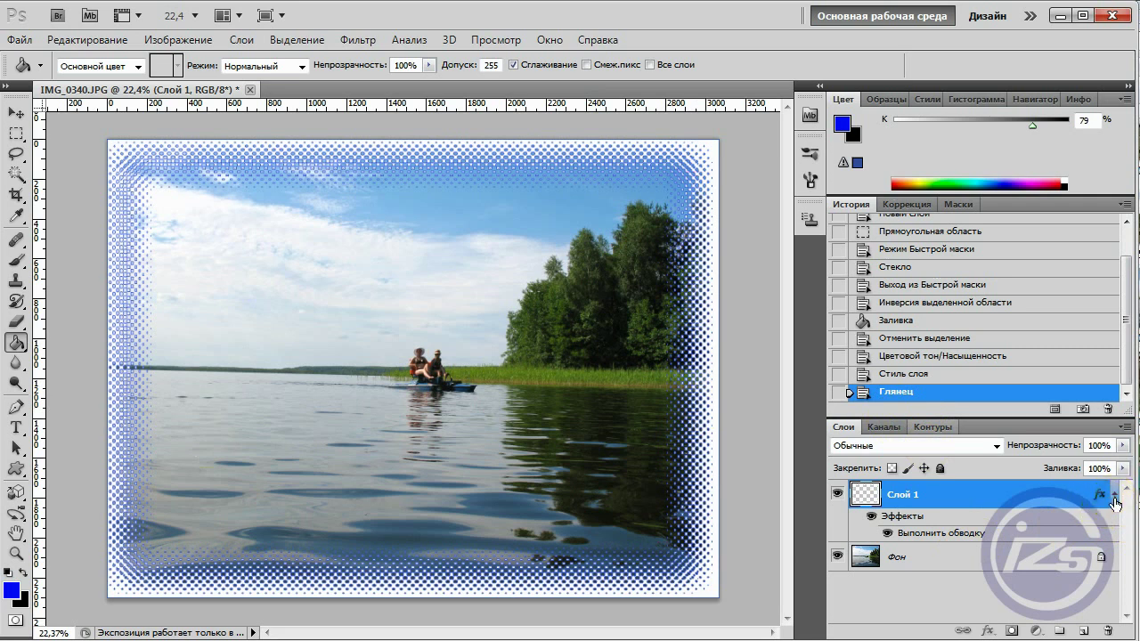
pyautogui.click(1114, 497)
pyautogui.scroll(2, 971, 245)
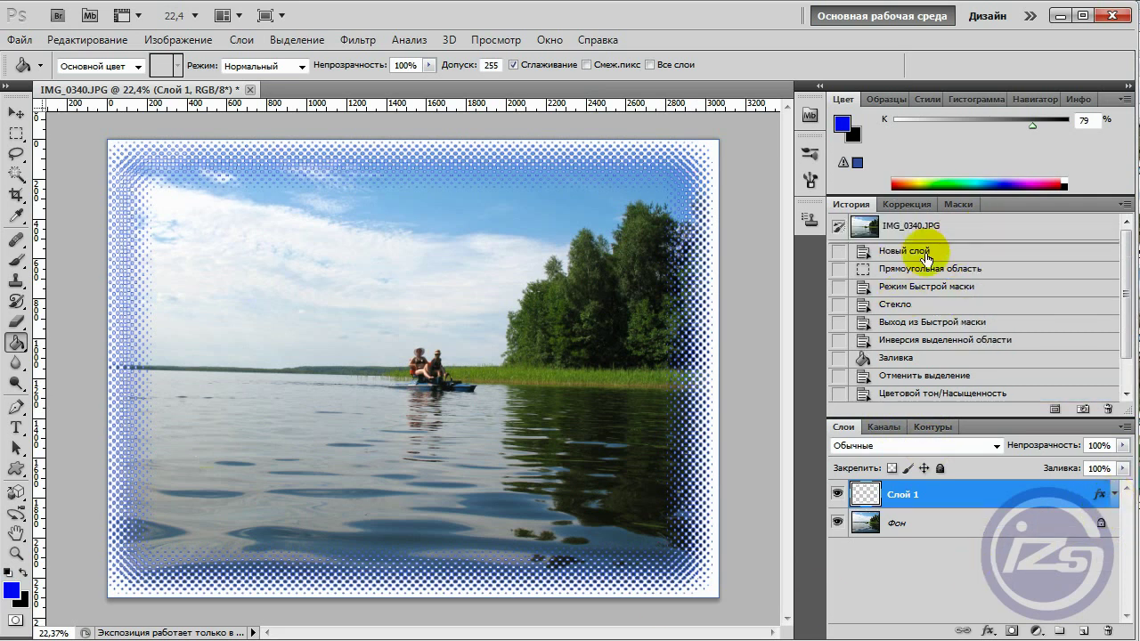
# Step: Revert History to the rectangular inset selection and show it as a red quick mask
pyautogui.click(917, 251)
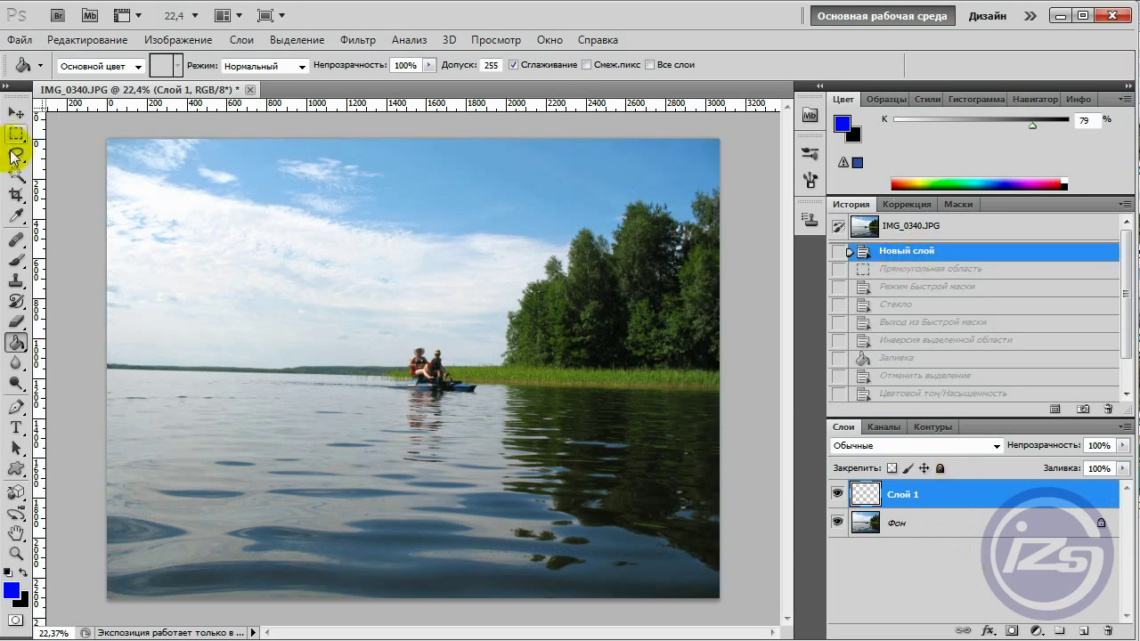
pyautogui.click(918, 269)
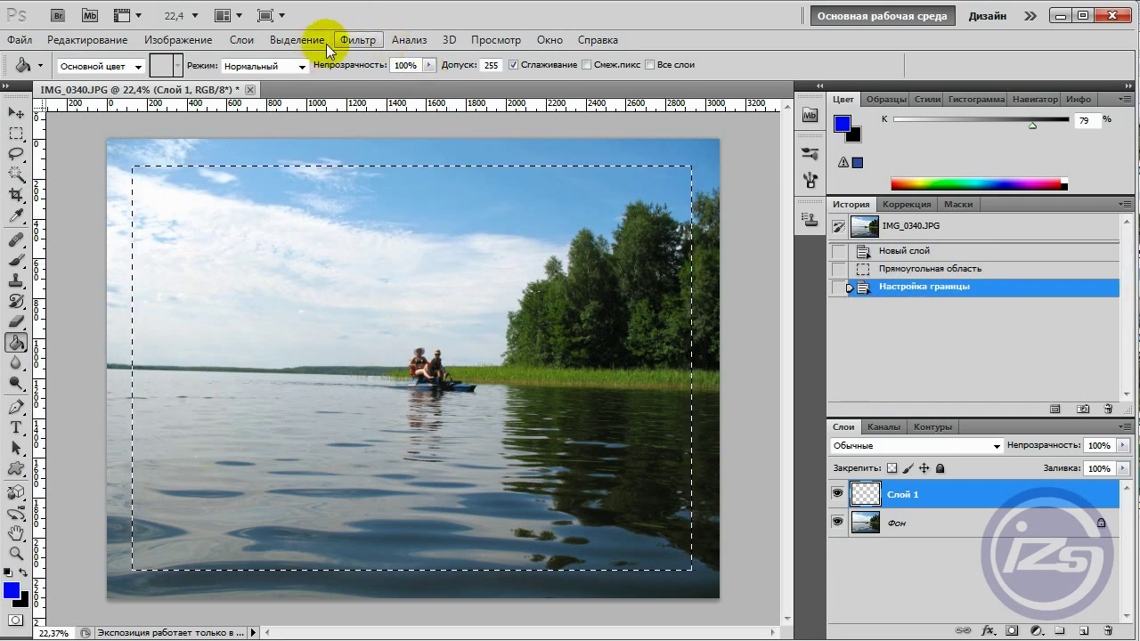
pyautogui.click(357, 40)
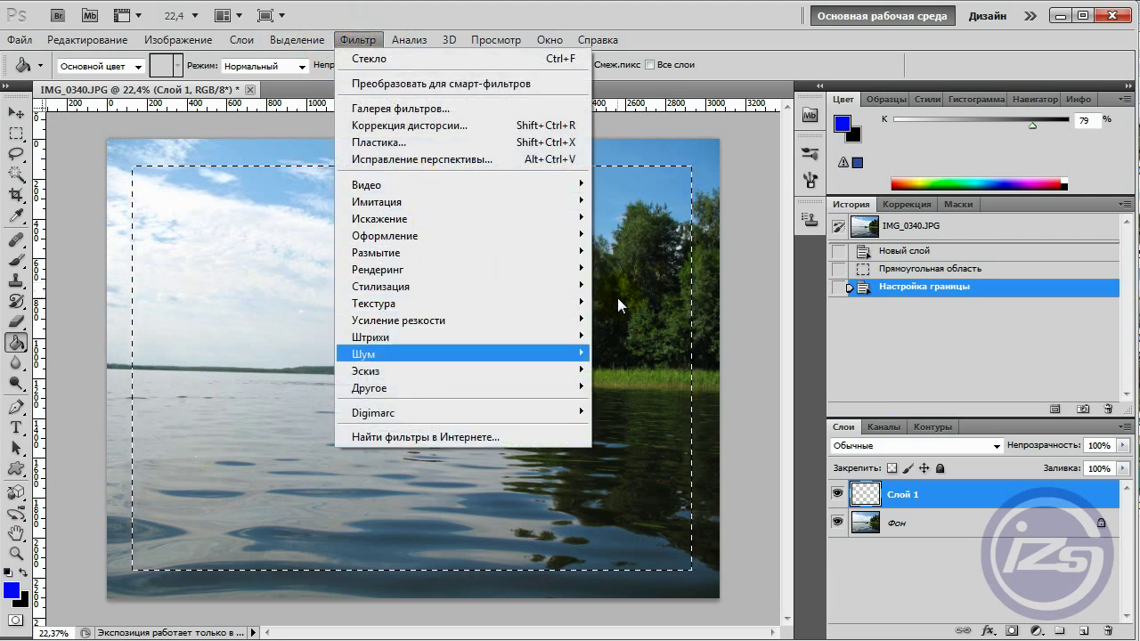
pyautogui.click(62, 590)
pyautogui.click(15, 622)
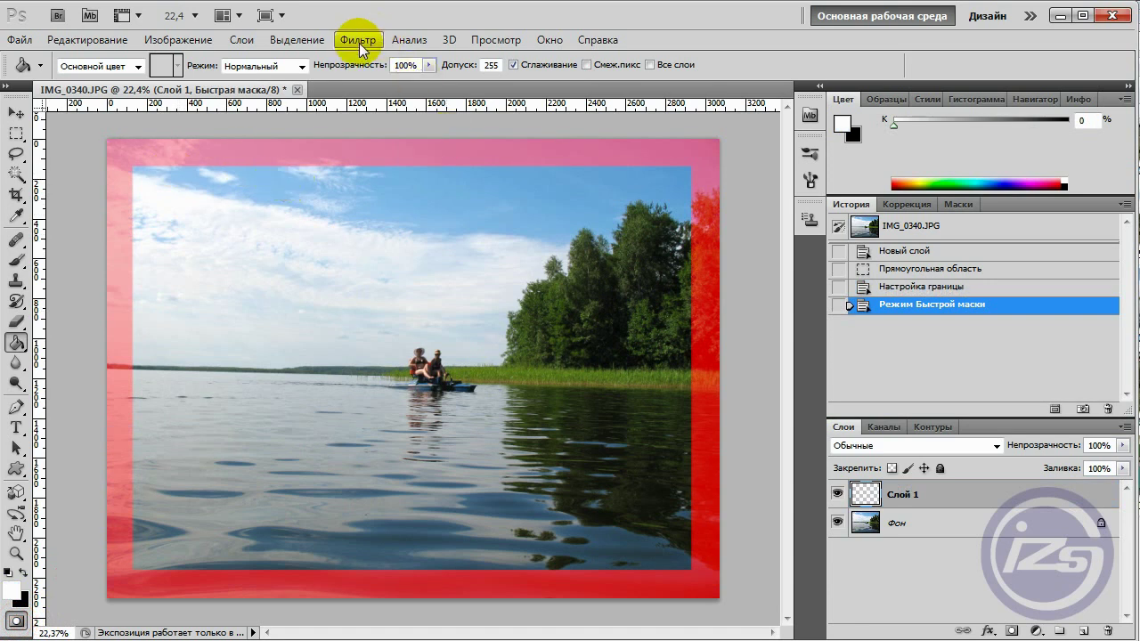
pyautogui.click(357, 40)
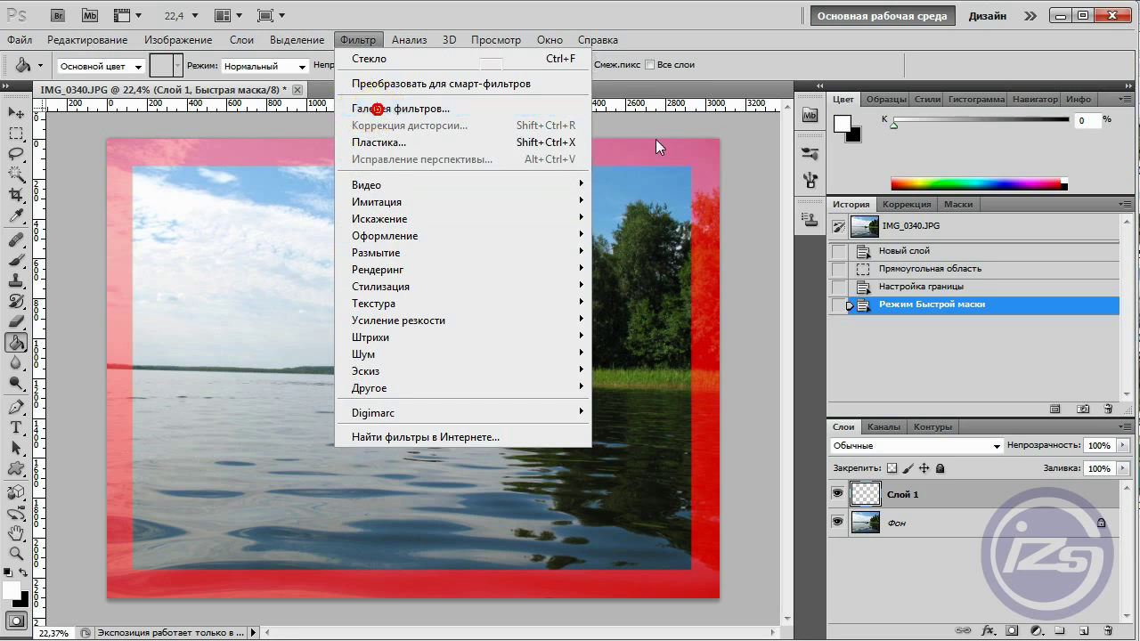
# Step: In the Filter Gallery, fit the preview and compare Обводка, Перекрестные штрихи, Разбрызгивание before returning to Аэрограф
pyautogui.click(380, 113)
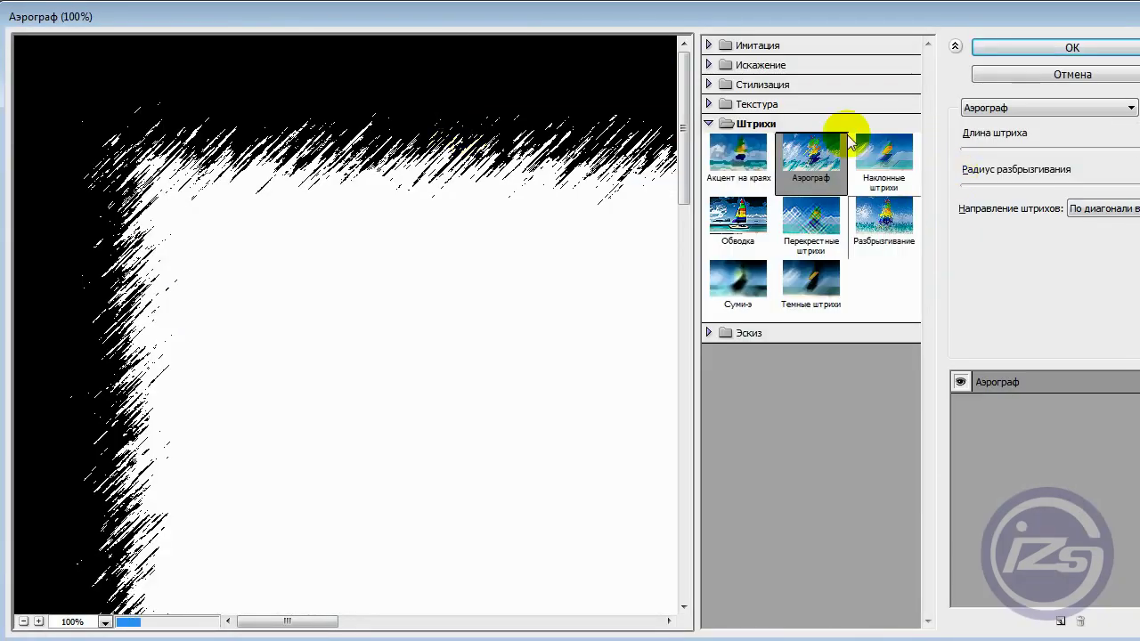
pyautogui.click(709, 124)
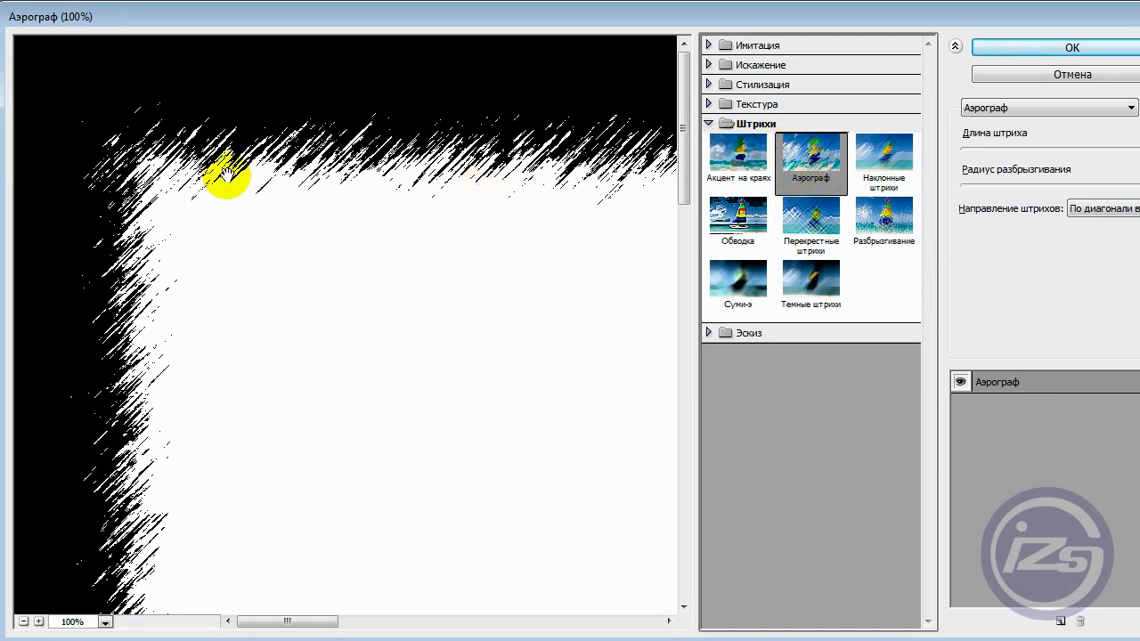
pyautogui.rightClick(403, 383)
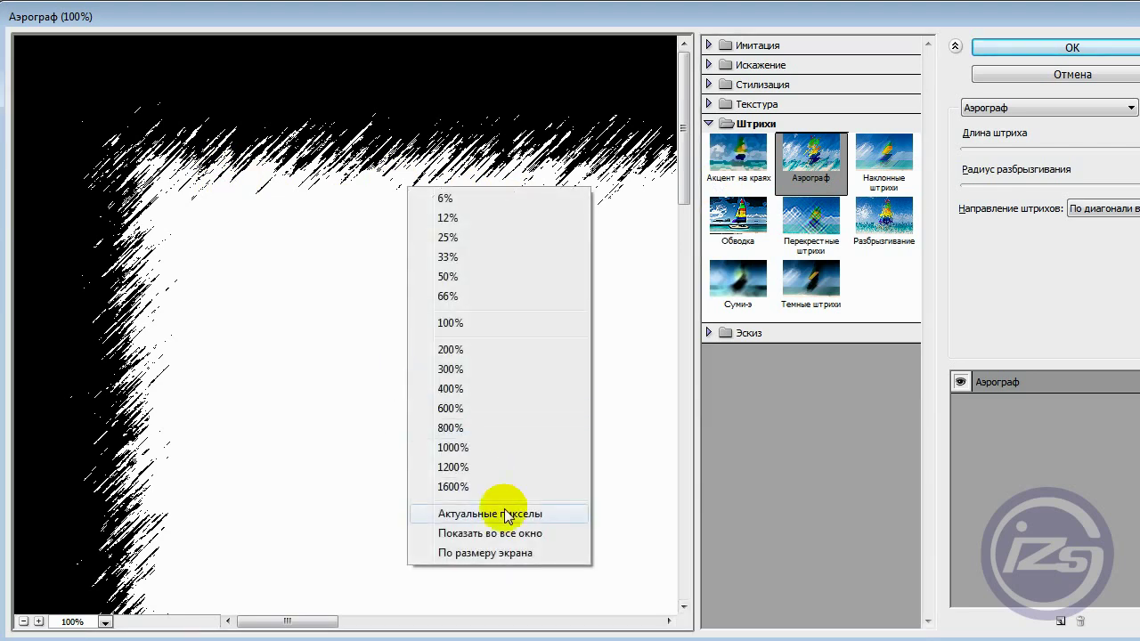
pyautogui.click(479, 552)
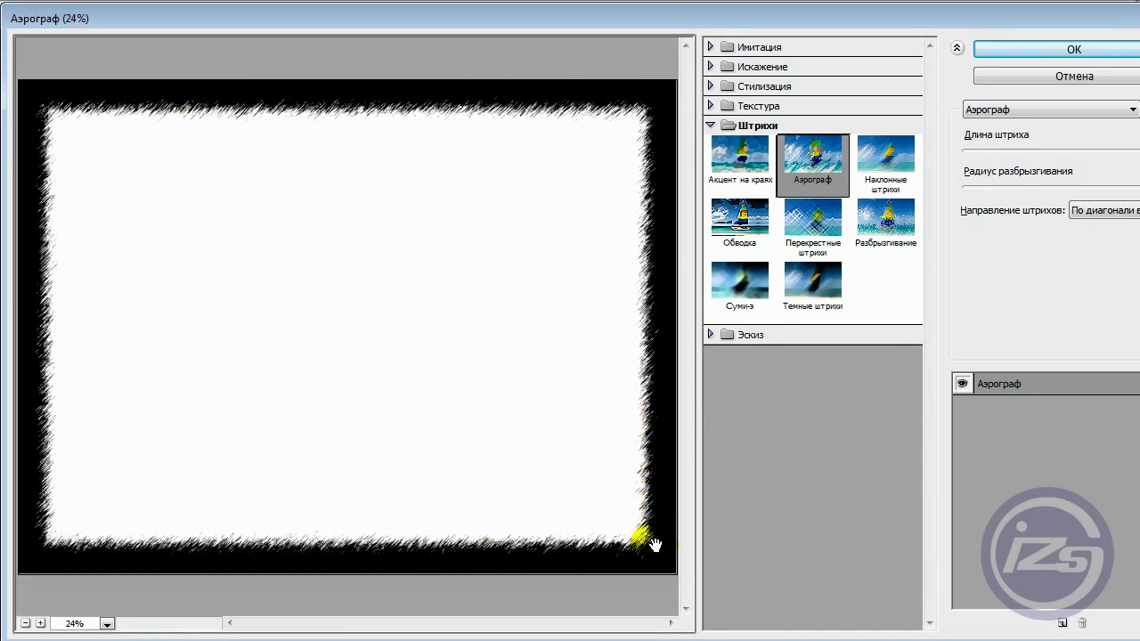
pyautogui.click(733, 218)
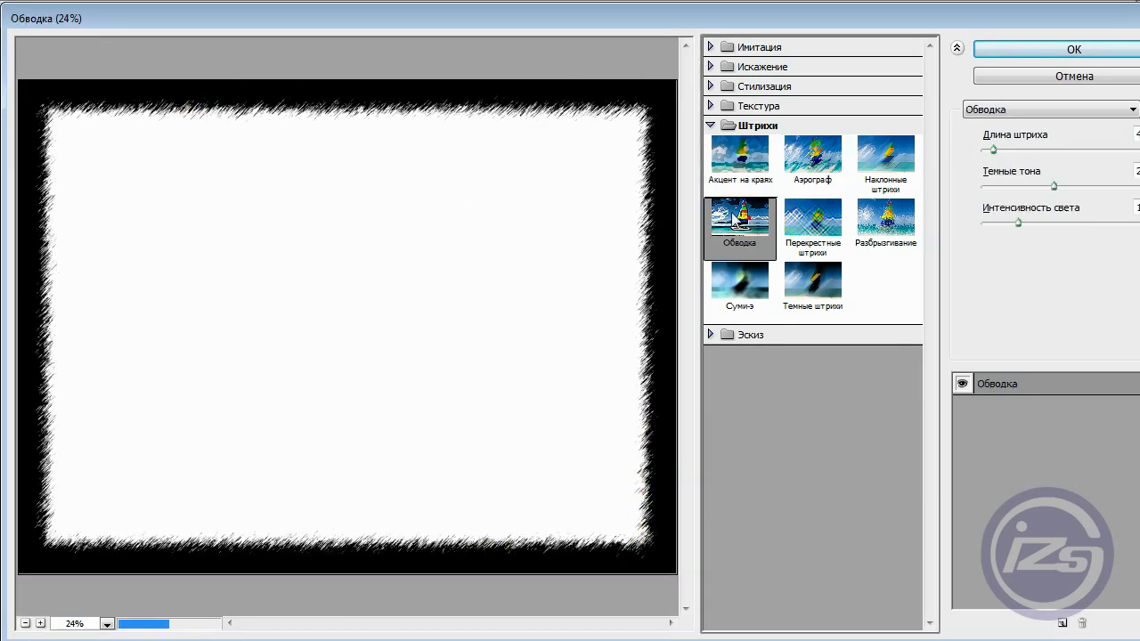
pyautogui.click(816, 213)
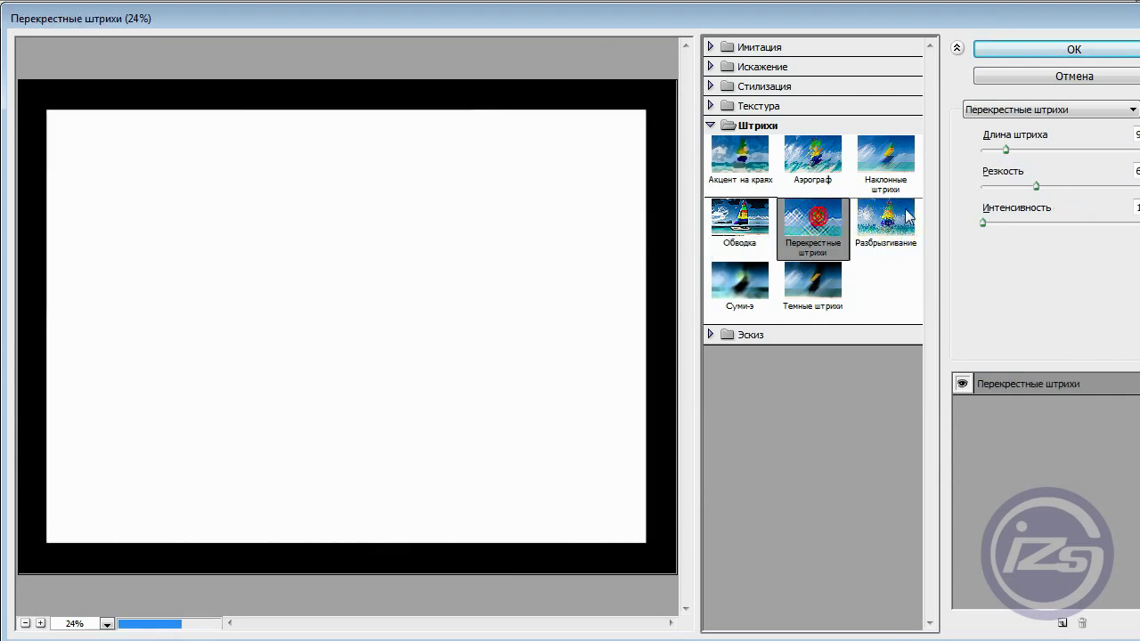
pyautogui.click(892, 212)
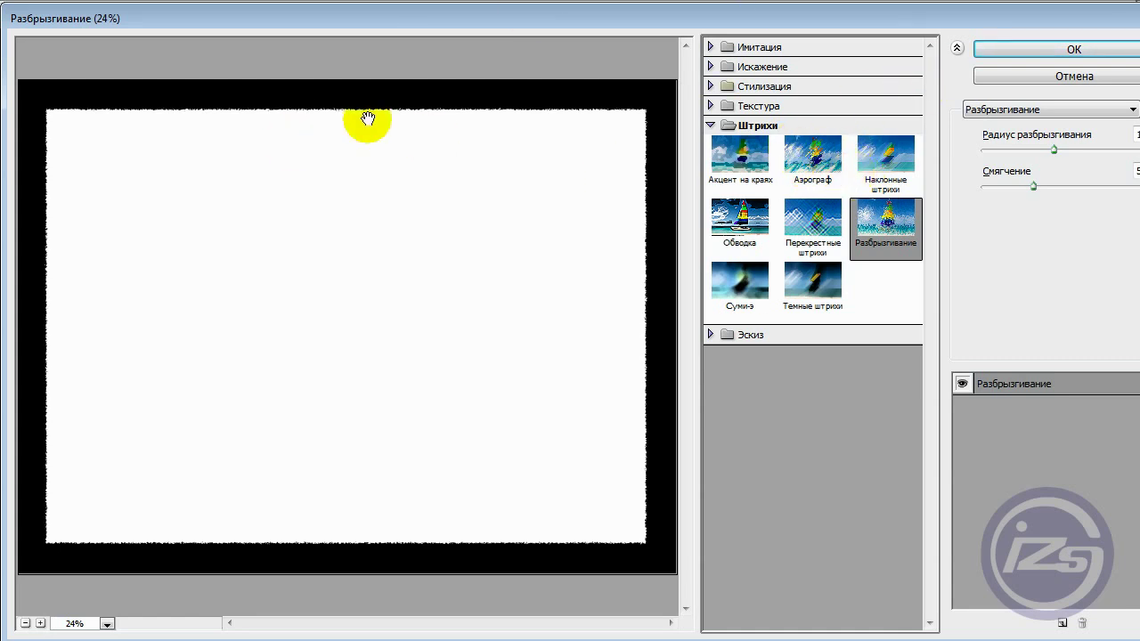
pyautogui.click(824, 176)
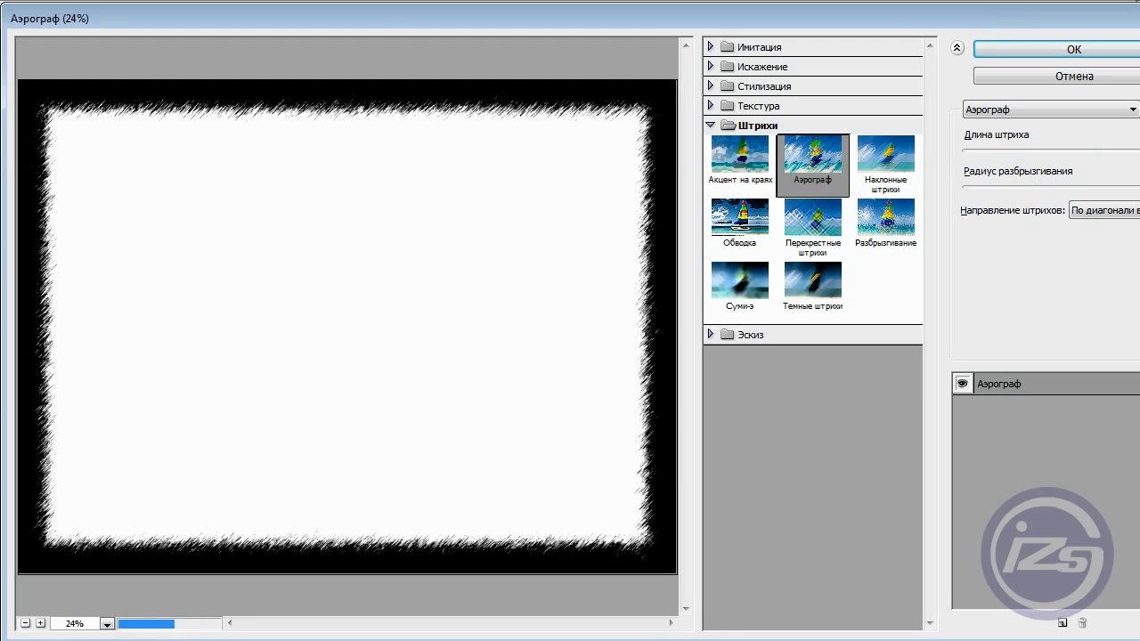
# Step: Set Аэрограф's Направление штрихов to По диагонали вправо, after trying vertical, and apply it
pyautogui.click(1082, 211)
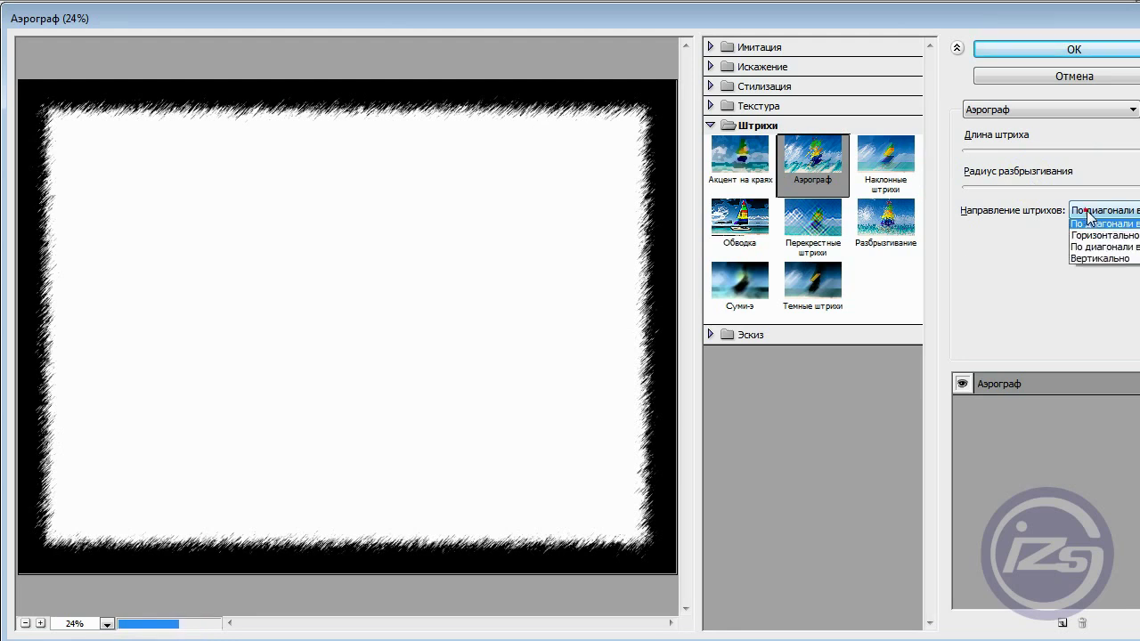
pyautogui.click(1100, 241)
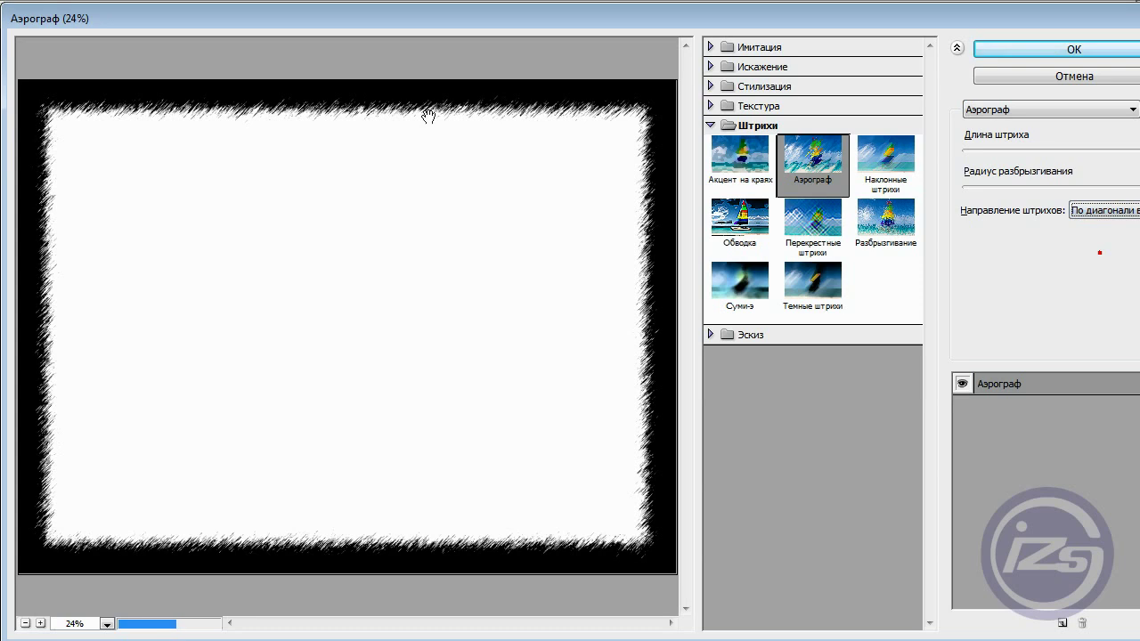
pyautogui.click(1104, 211)
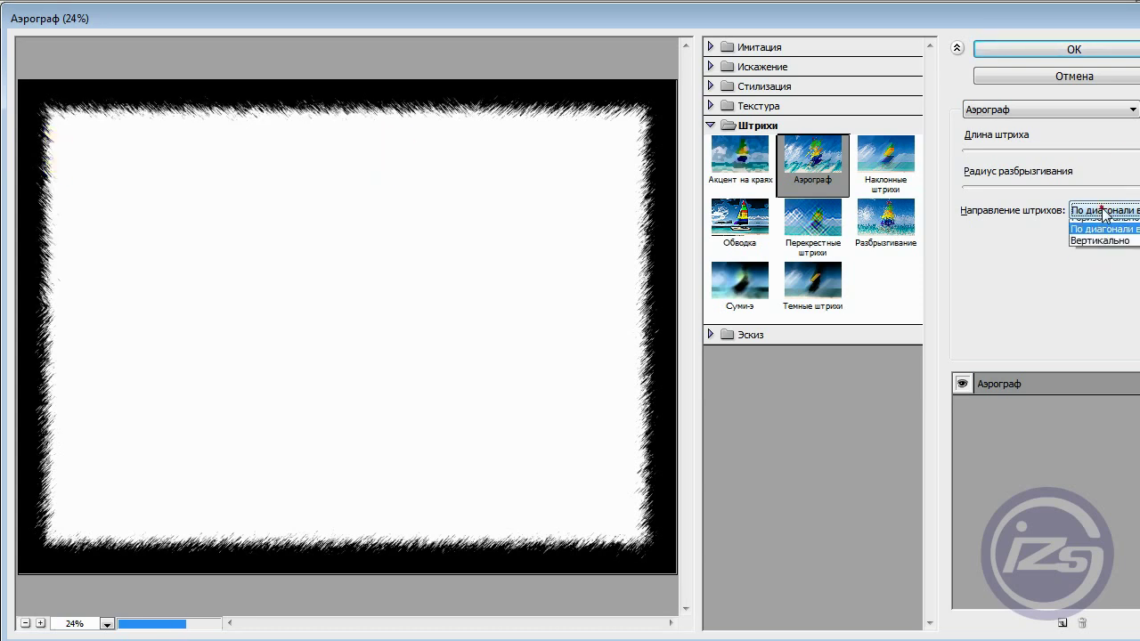
pyautogui.click(1101, 262)
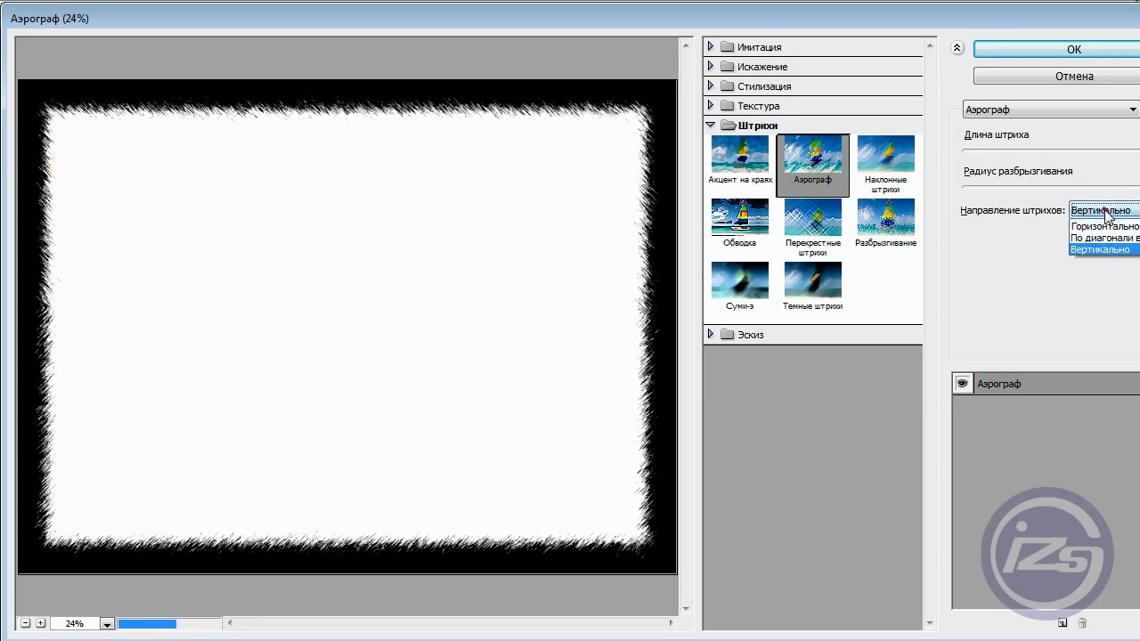
pyautogui.click(1105, 210)
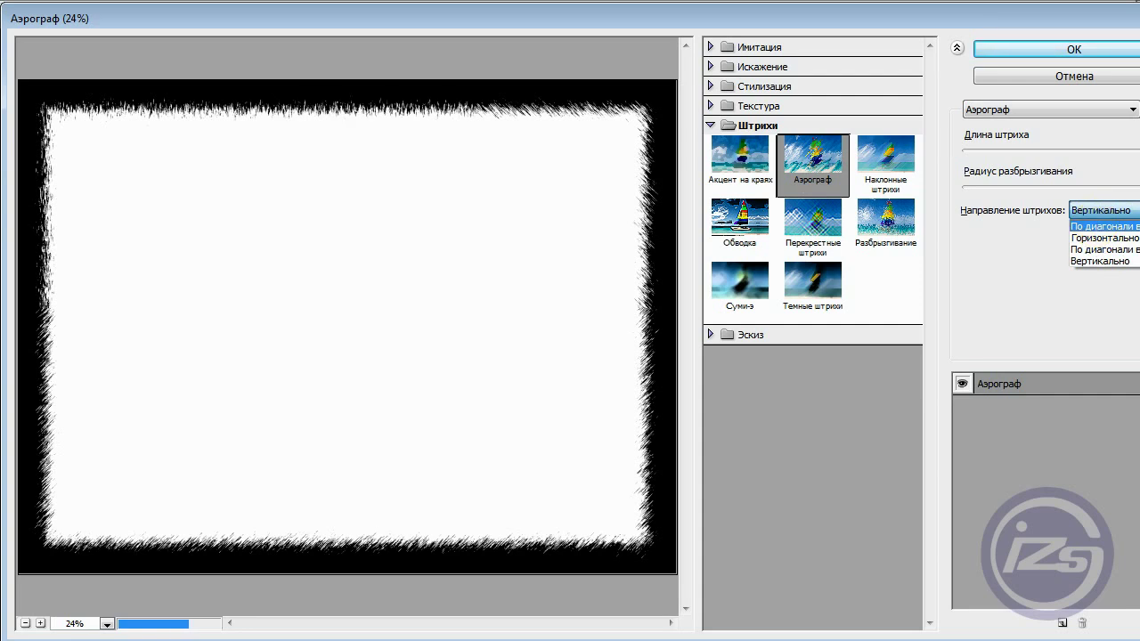
pyautogui.click(1049, 19)
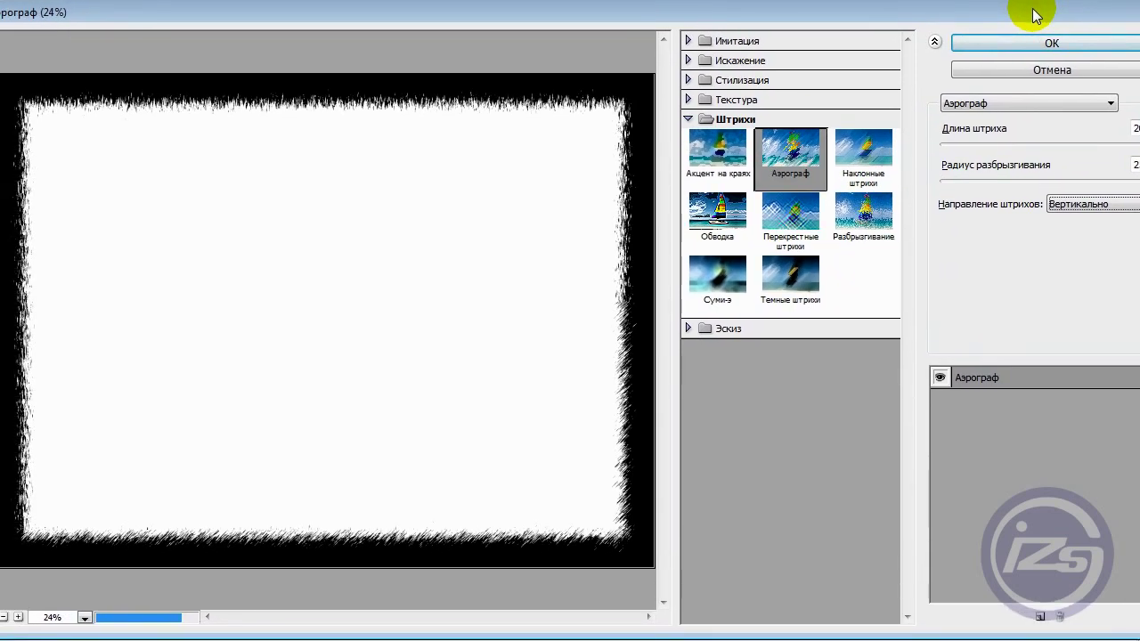
pyautogui.click(1094, 204)
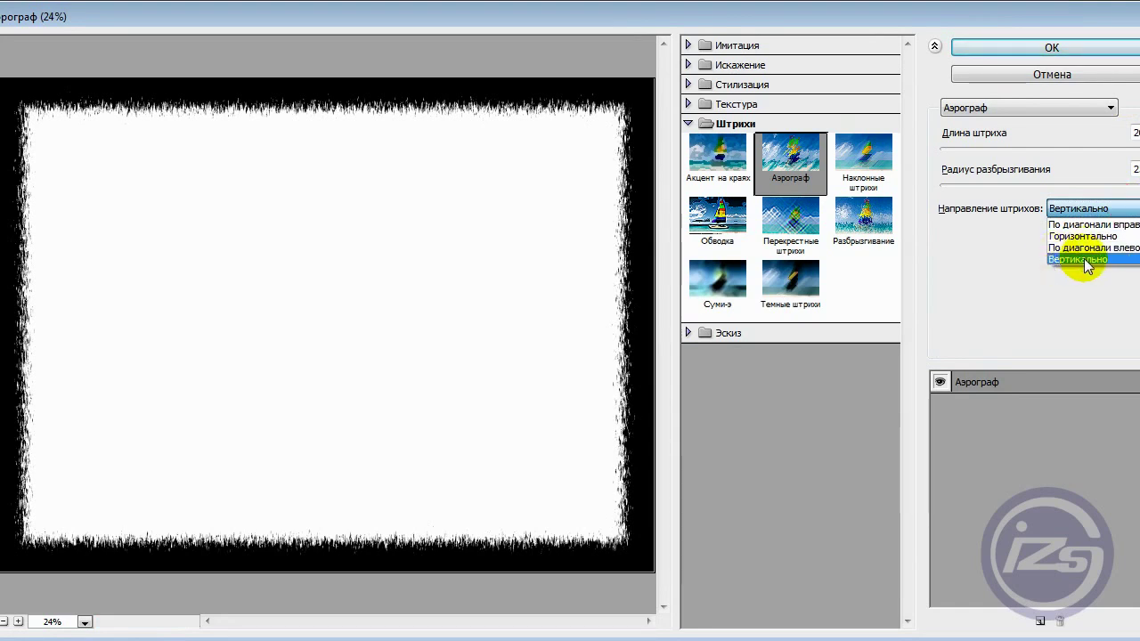
pyautogui.click(1073, 222)
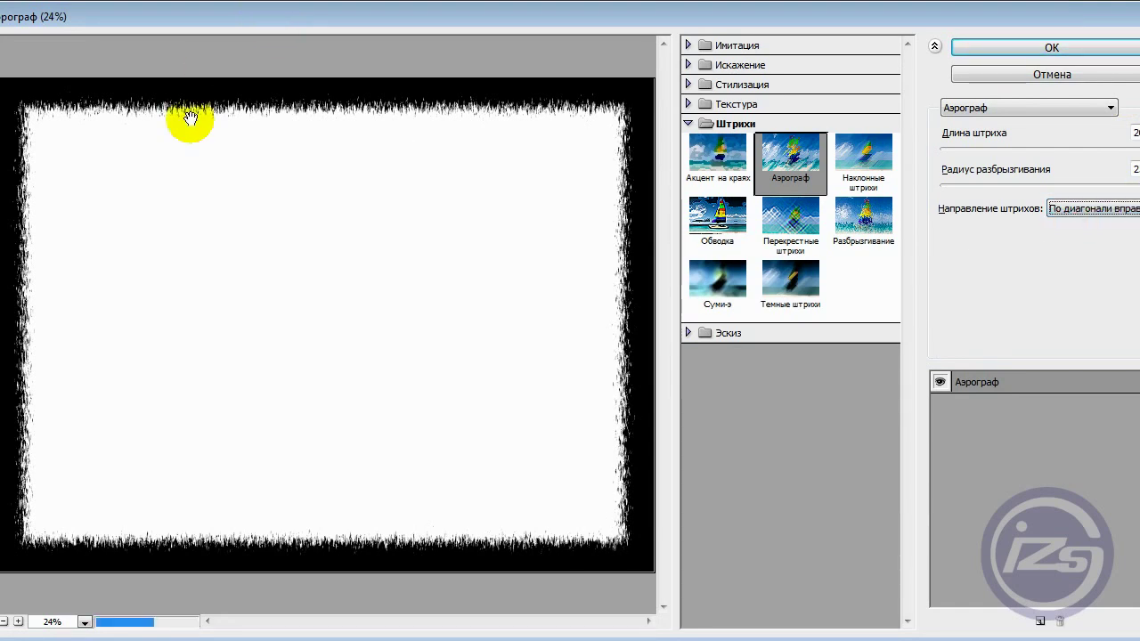
pyautogui.click(1057, 203)
pyautogui.click(1050, 316)
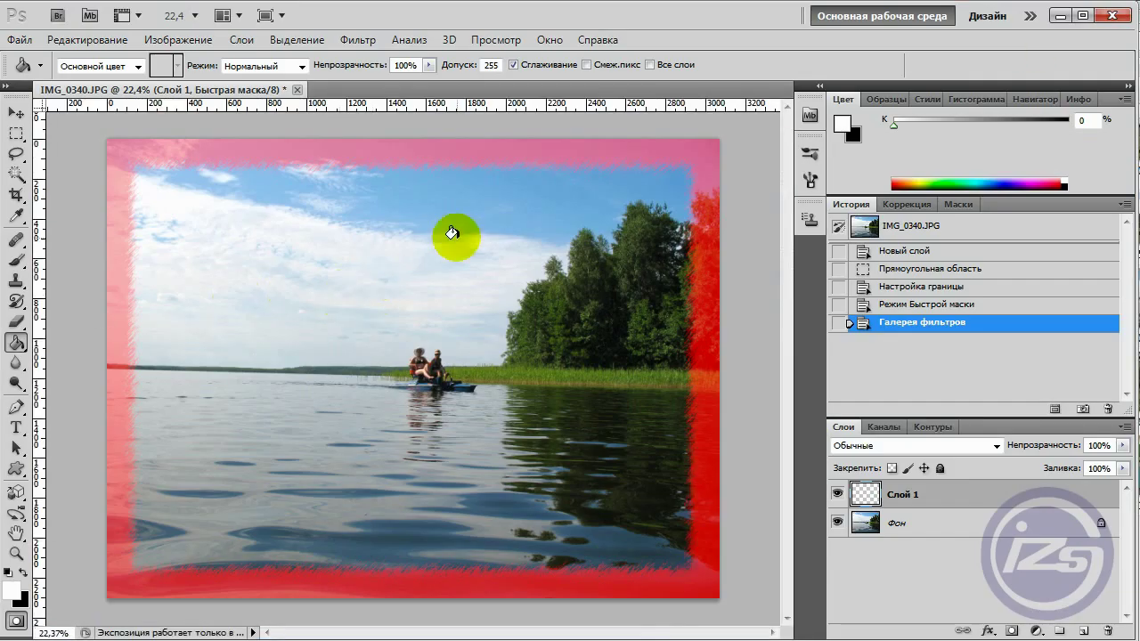
# Step: Turn the quick mask into a selection, invert it, and fill the border with white
pyautogui.click(16, 621)
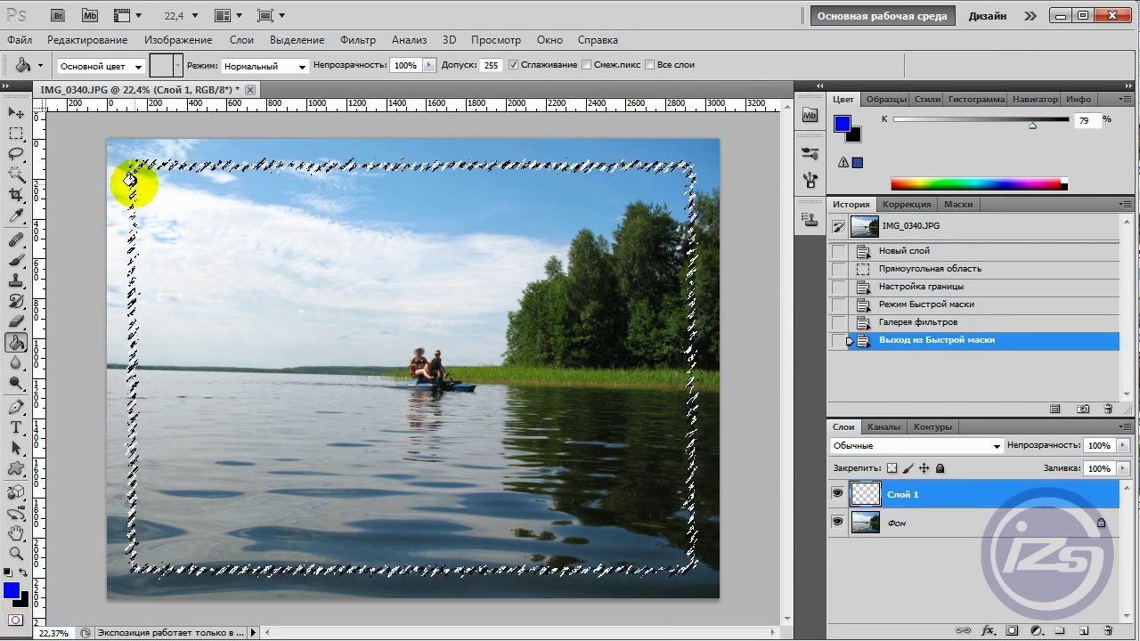
pyautogui.click(294, 39)
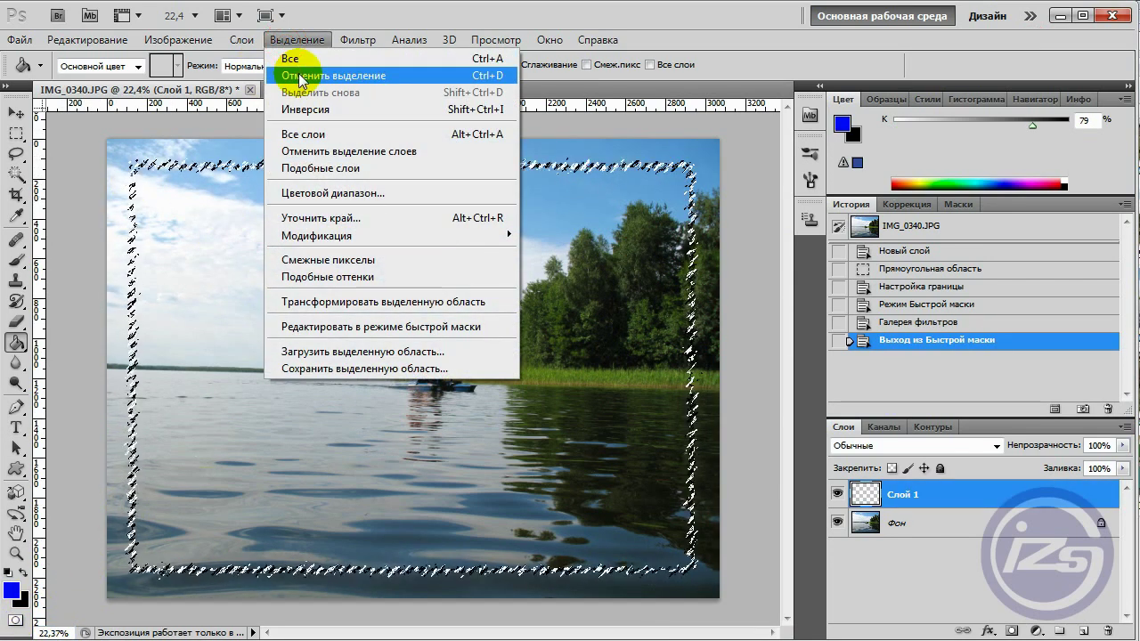
pyautogui.click(307, 108)
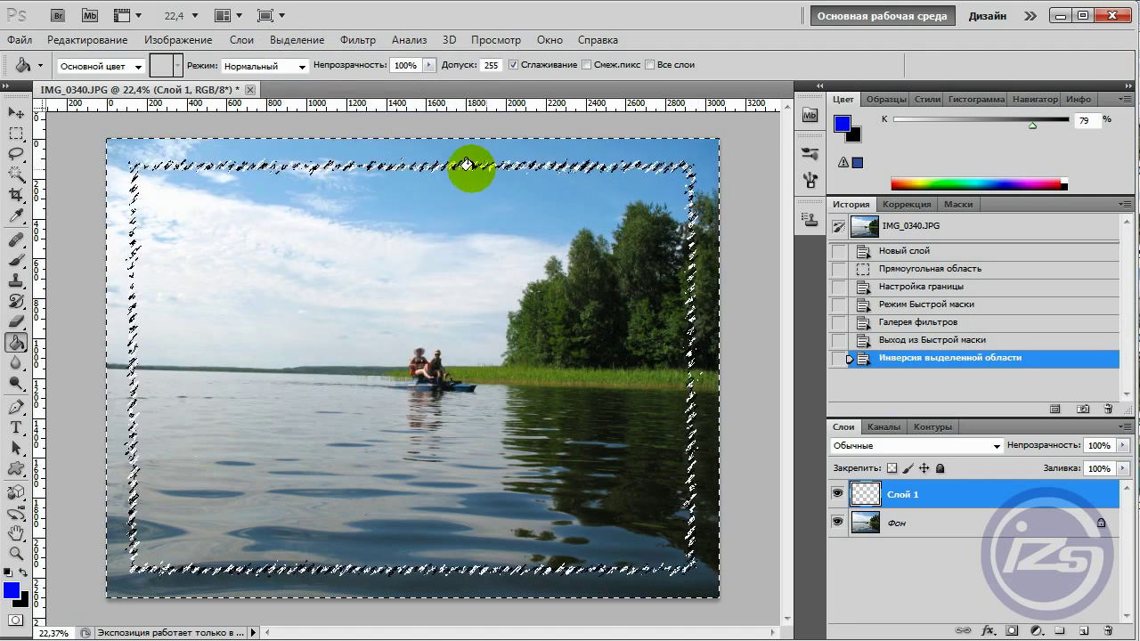
pyautogui.click(11, 589)
pyautogui.click(613, 72)
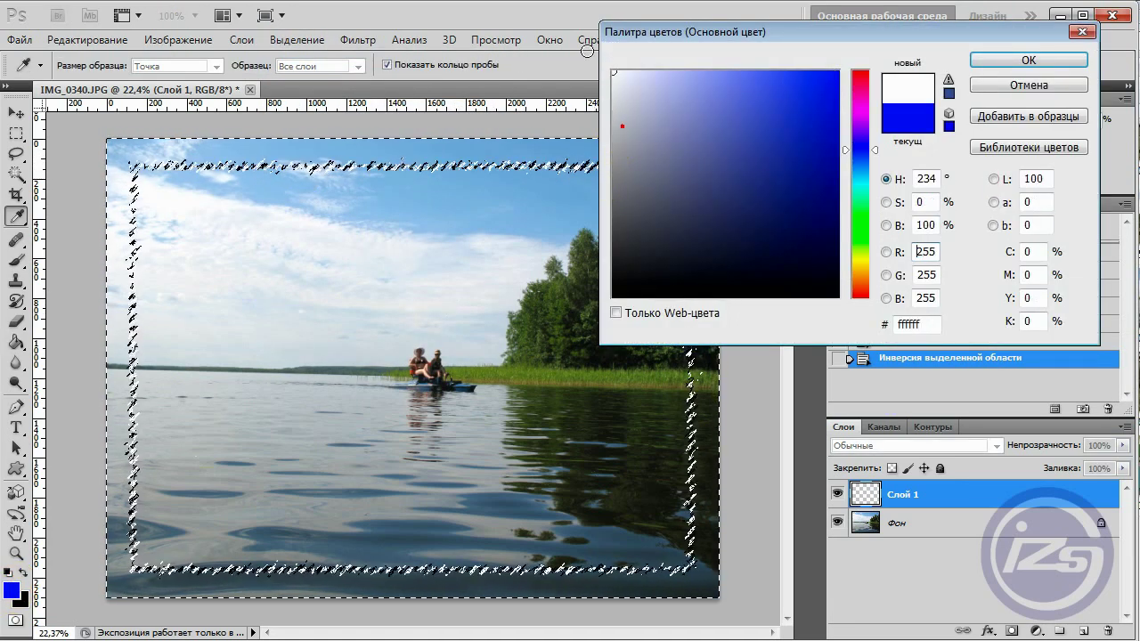
pyautogui.click(1028, 60)
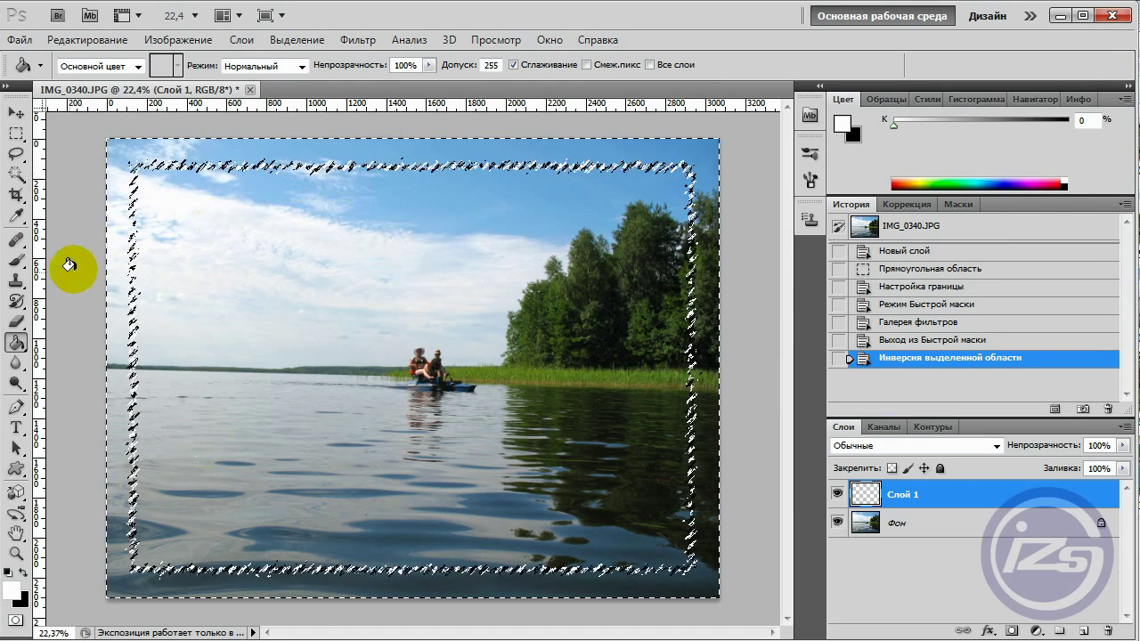
pyautogui.click(128, 153)
# Step: Deselect to leave the ragged white frame around the lake photo
pyautogui.click(296, 39)
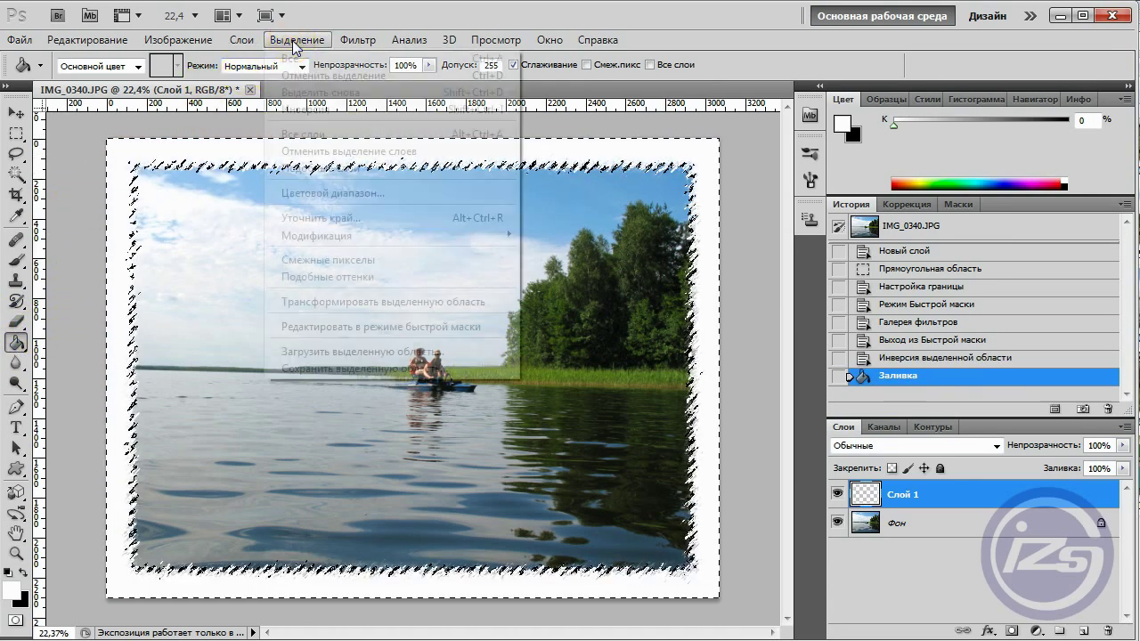
pyautogui.click(299, 71)
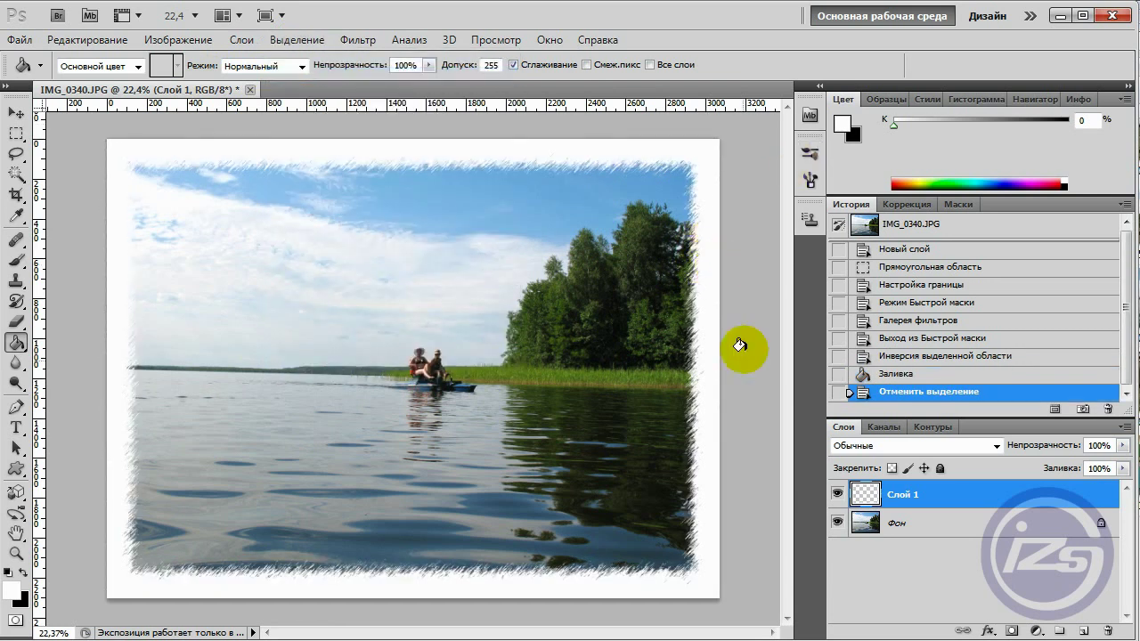
pyautogui.scroll(3, 733, 305)
pyautogui.scroll(-3, 674, 305)
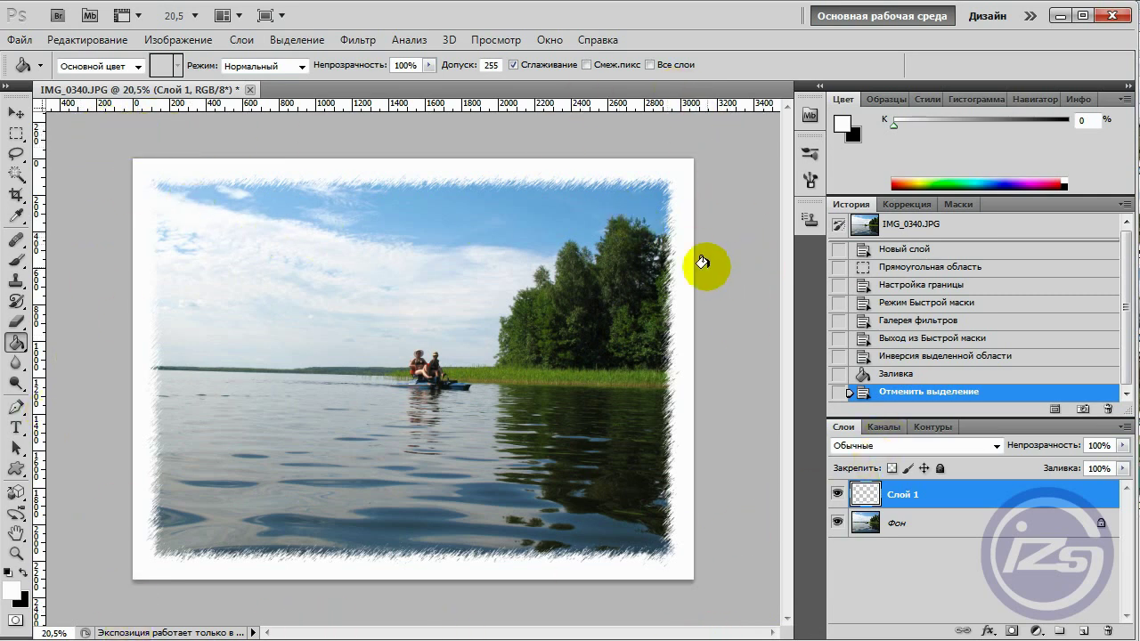
pyautogui.keyDown('alt'); pyautogui.scroll(-1, 695, 255); pyautogui.keyUp('alt')
pyautogui.keyDown('alt'); pyautogui.scroll(1, 466, 249); pyautogui.keyUp('alt')
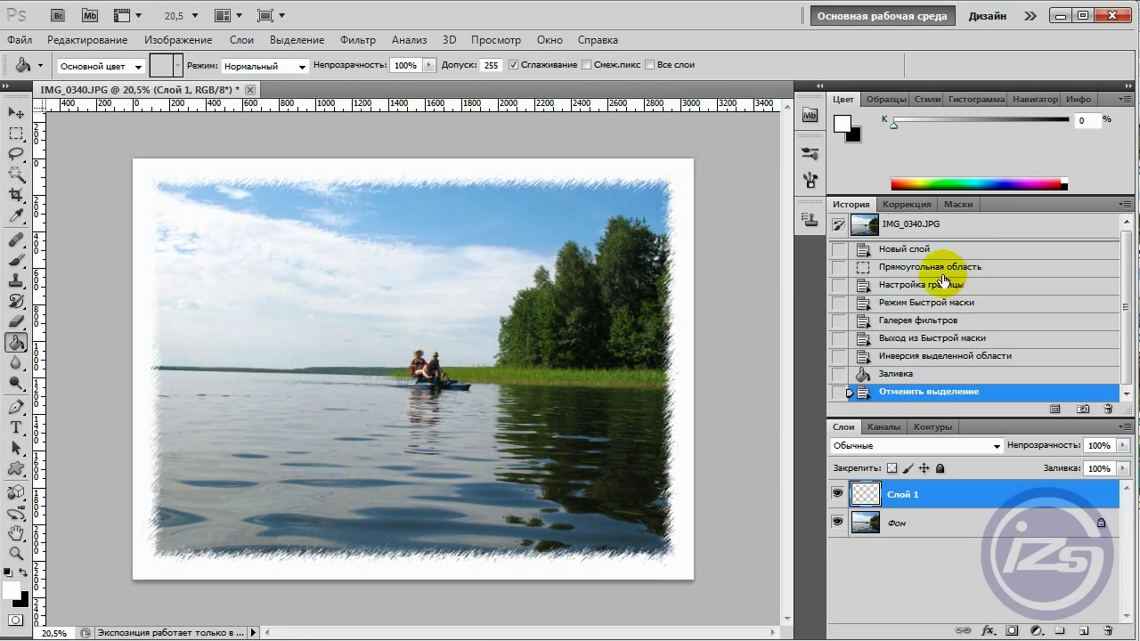
# Step: Revert to the new-layer history step and draw an oval selection over the photo
pyautogui.click(927, 253)
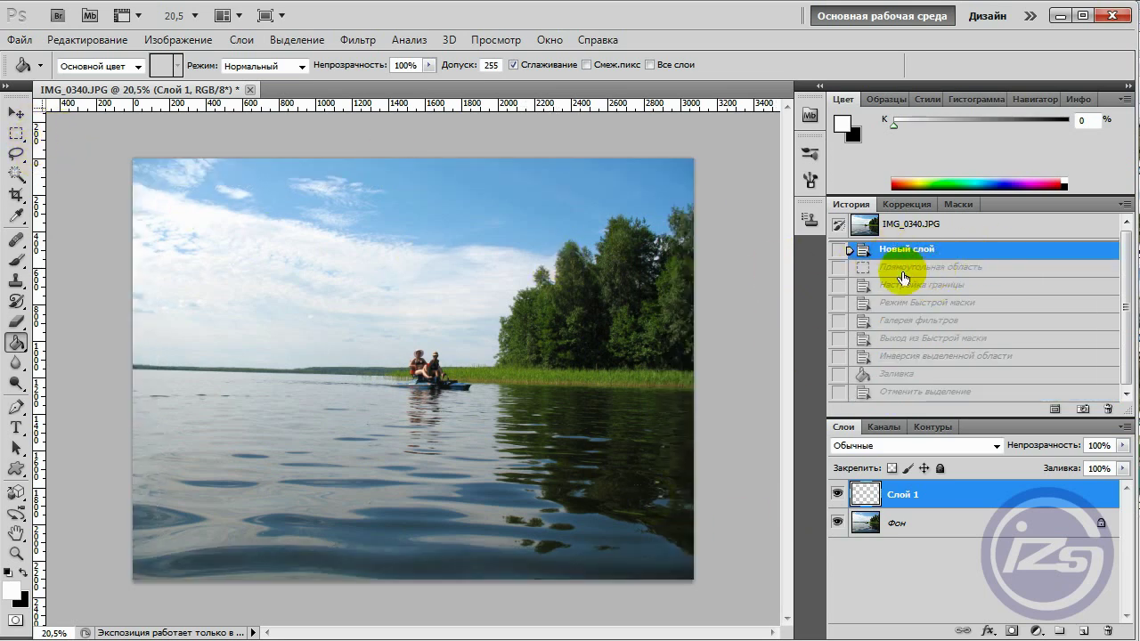
pyautogui.click(16, 133)
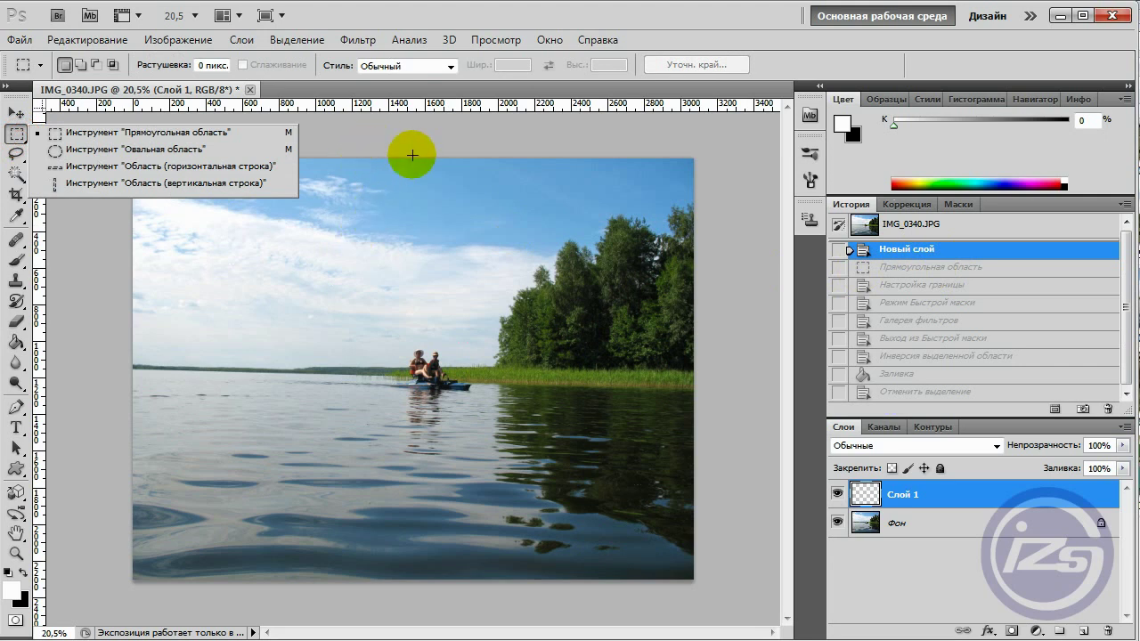
pyautogui.click(508, 10)
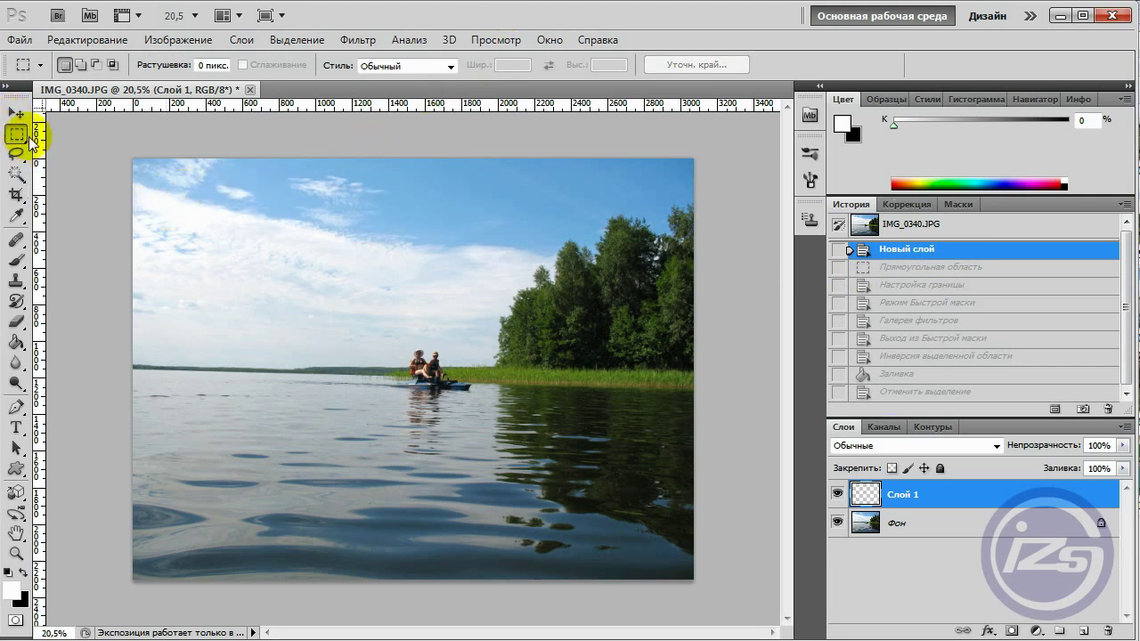
pyautogui.click(16, 134)
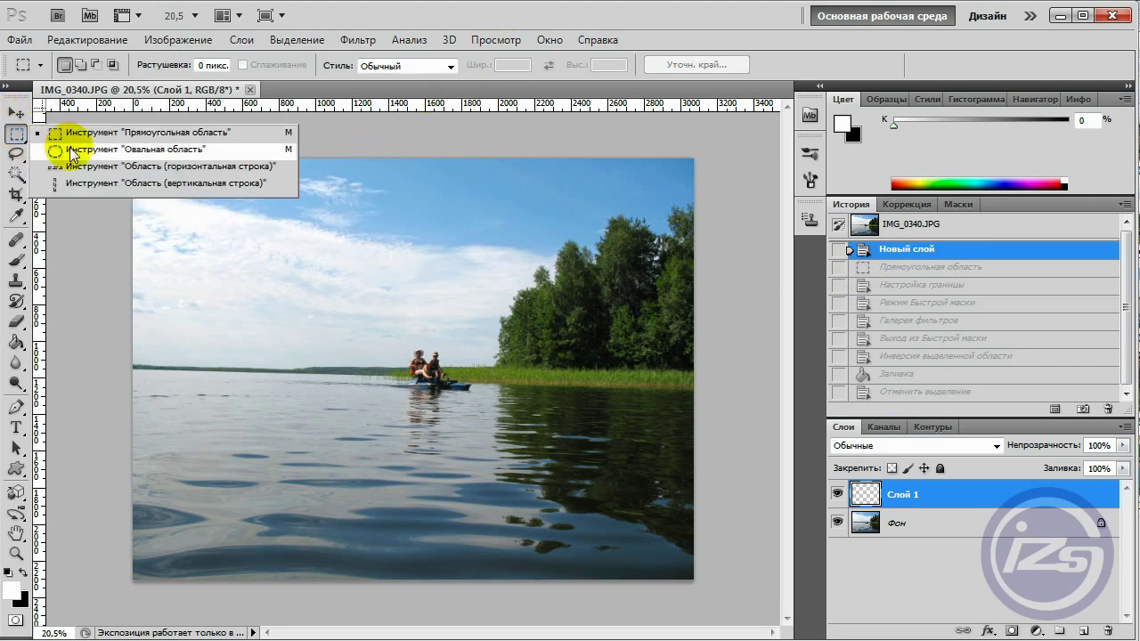
pyautogui.click(53, 149)
pyautogui.moveTo(177, 189); pyautogui.dragTo(484, 293)
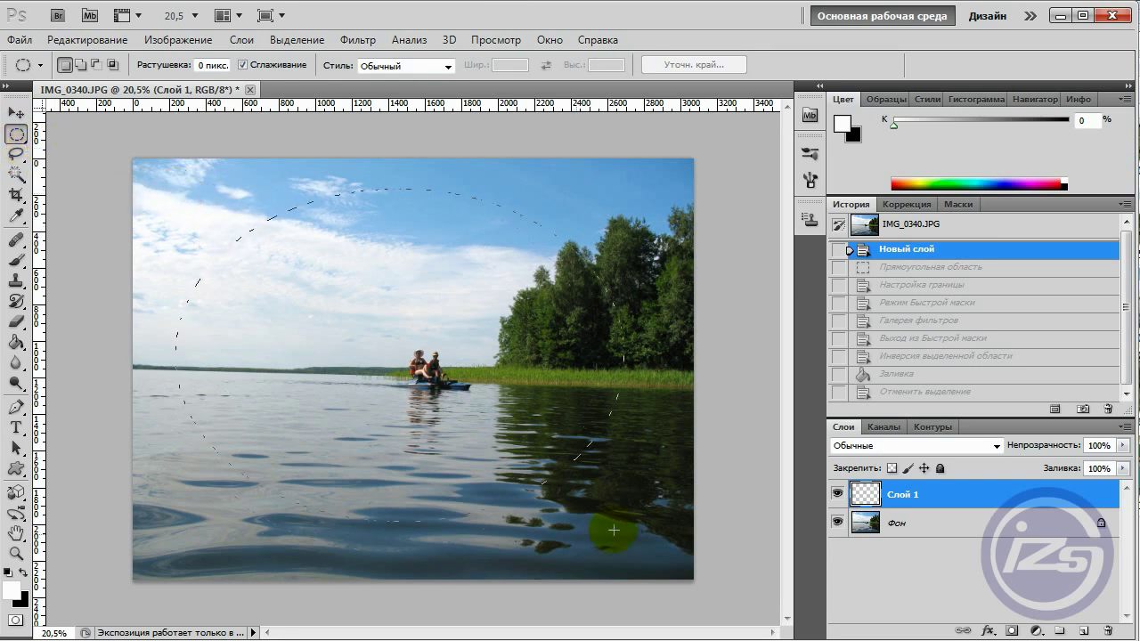
# Step: Finish the oval around the boat, nudge it slightly up-left, and show it as a quick mask
pyautogui.moveTo(664, 554); pyautogui.dragTo(660, 554)
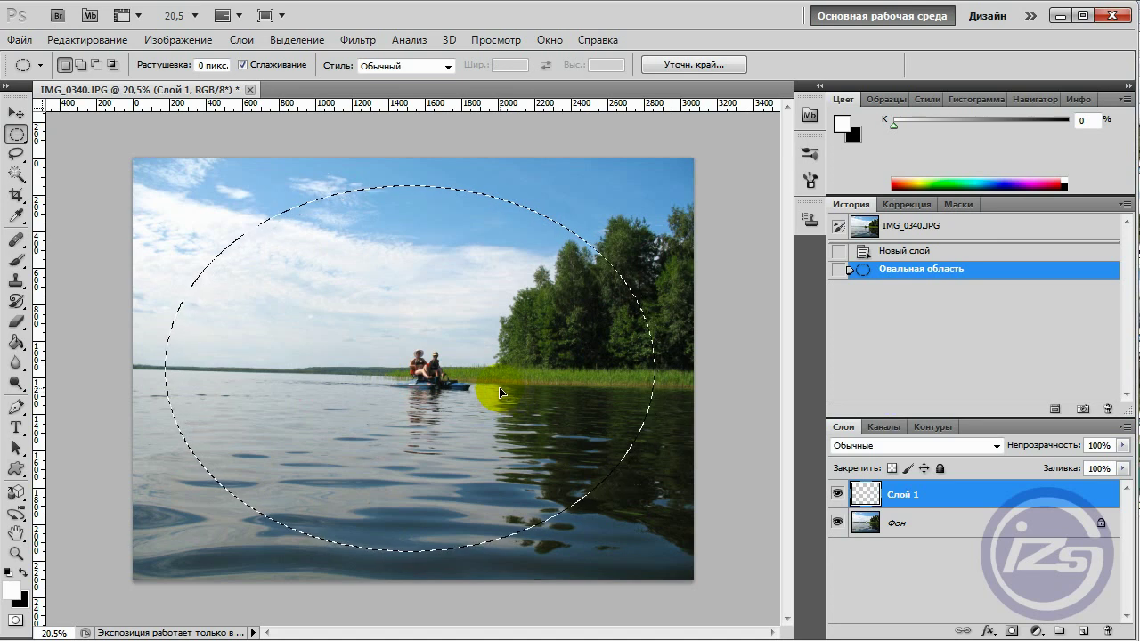
pyautogui.moveTo(502, 390); pyautogui.dragTo(500, 389)
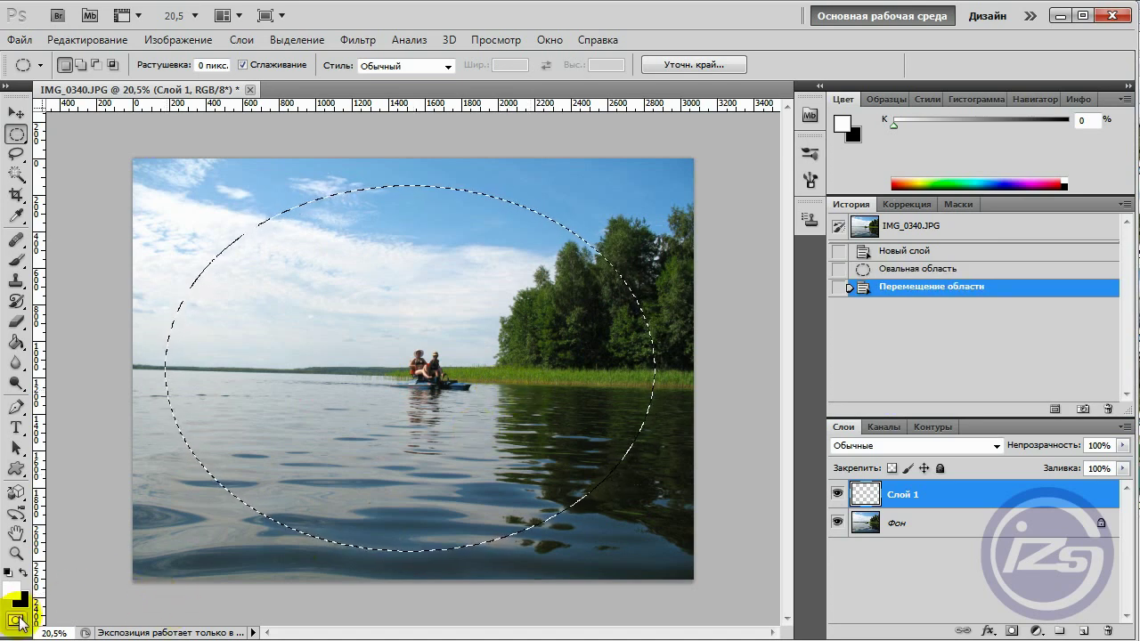
pyautogui.click(15, 620)
pyautogui.click(361, 40)
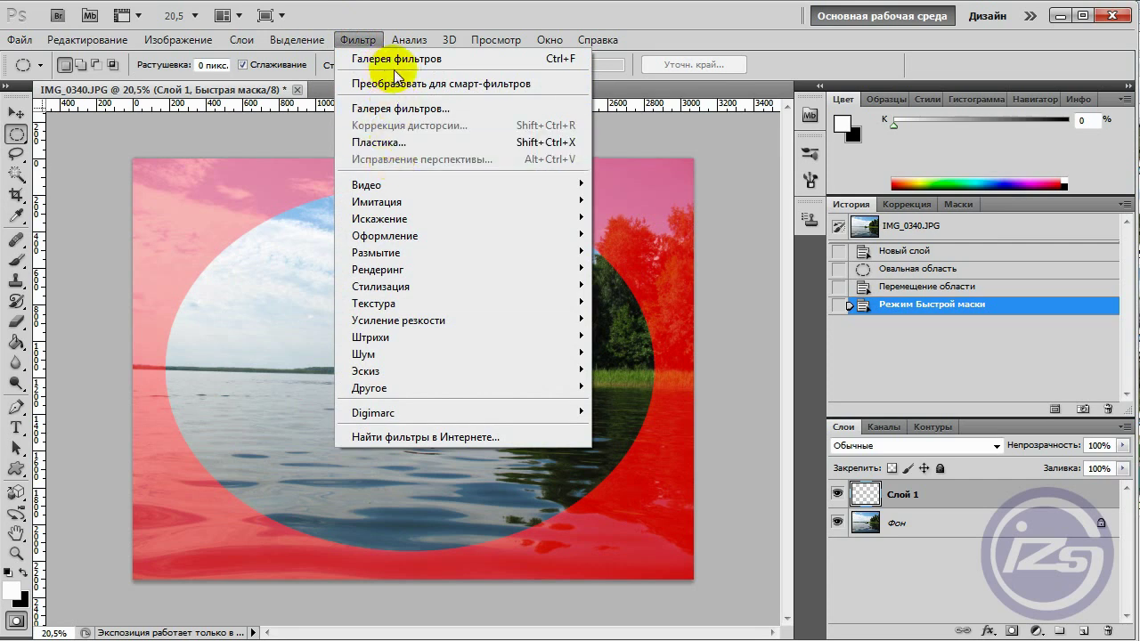
# Step: Apply Стекло to the oval mask: Изморозь texture, distortion 20, smoothness 4, scale 200
pyautogui.click(435, 60)
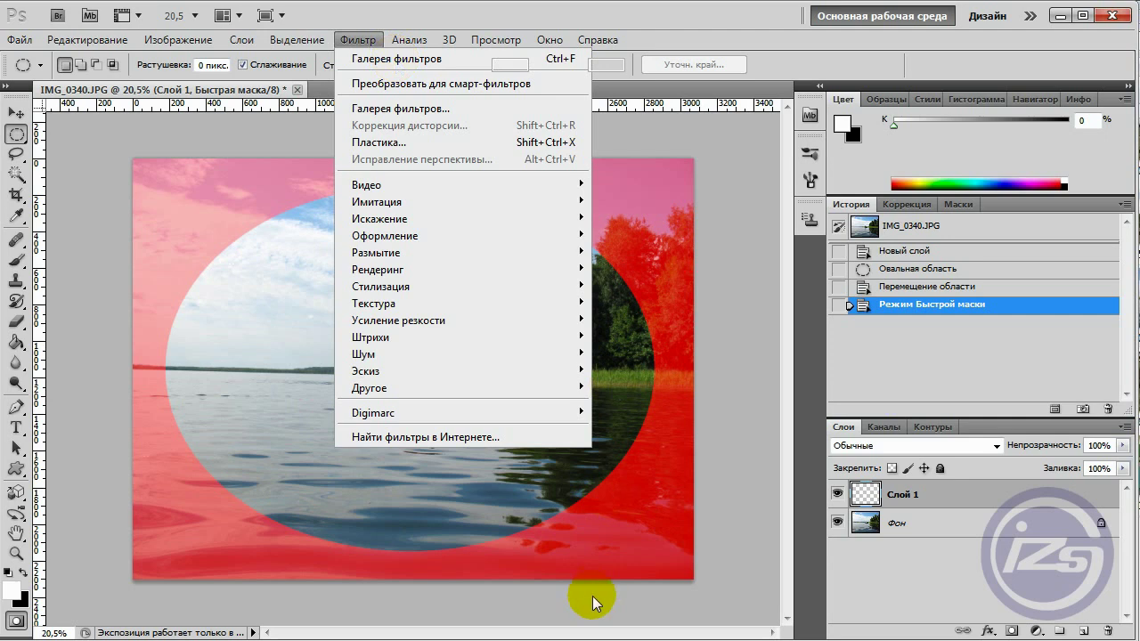
pyautogui.click(361, 41)
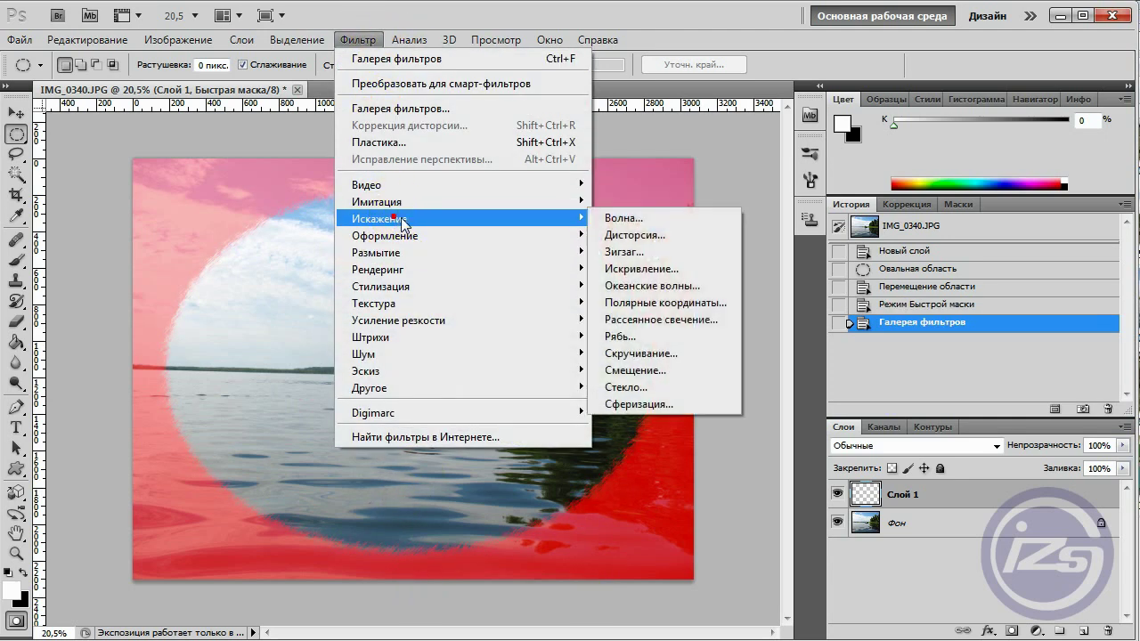
pyautogui.click(684, 384)
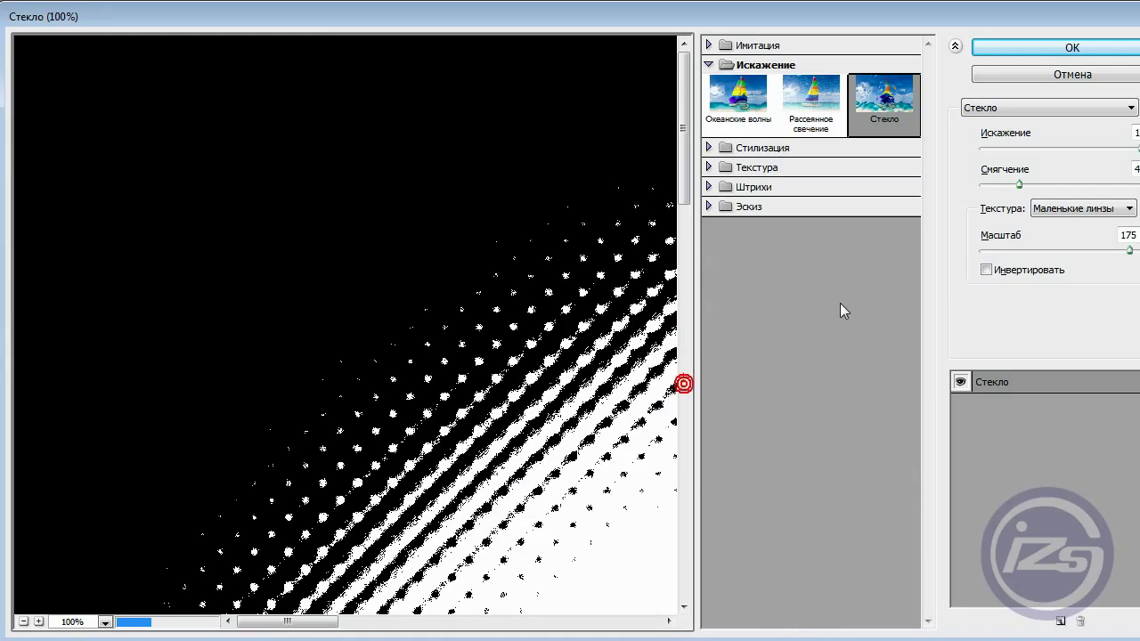
pyautogui.rightClick(473, 493)
pyautogui.click(566, 478)
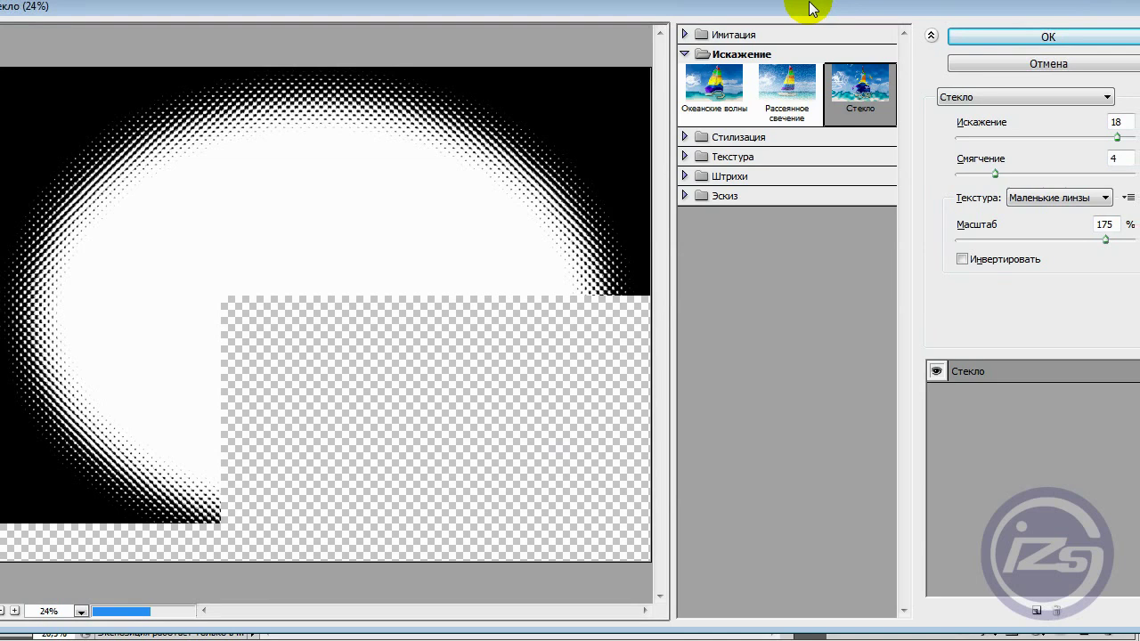
pyautogui.moveTo(804, 9); pyautogui.dragTo(805, 20)
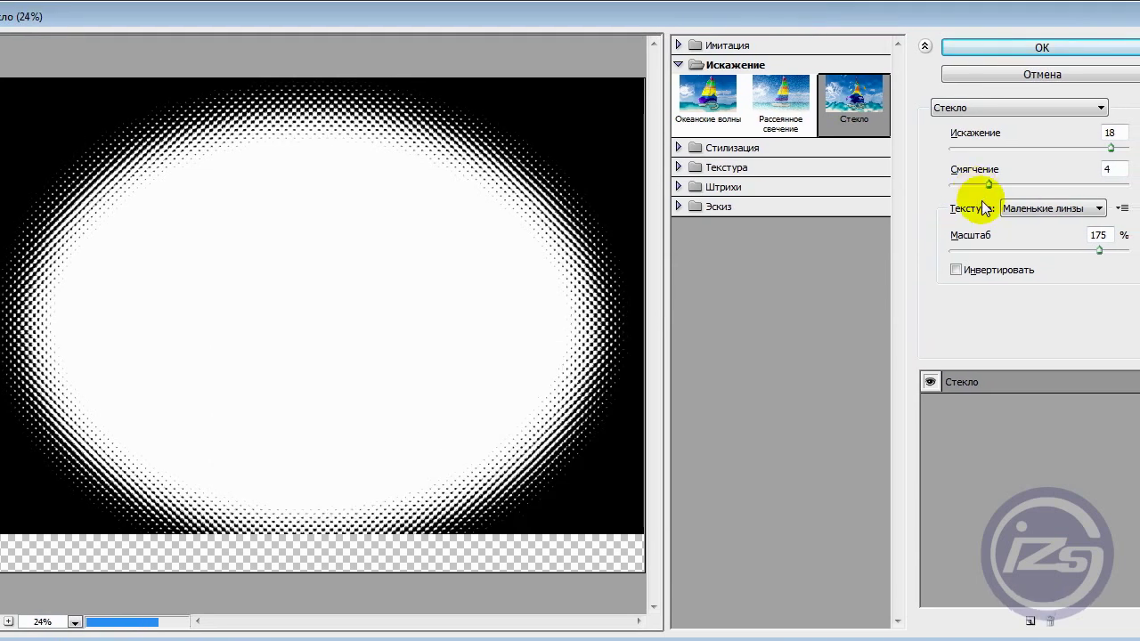
pyautogui.click(1040, 214)
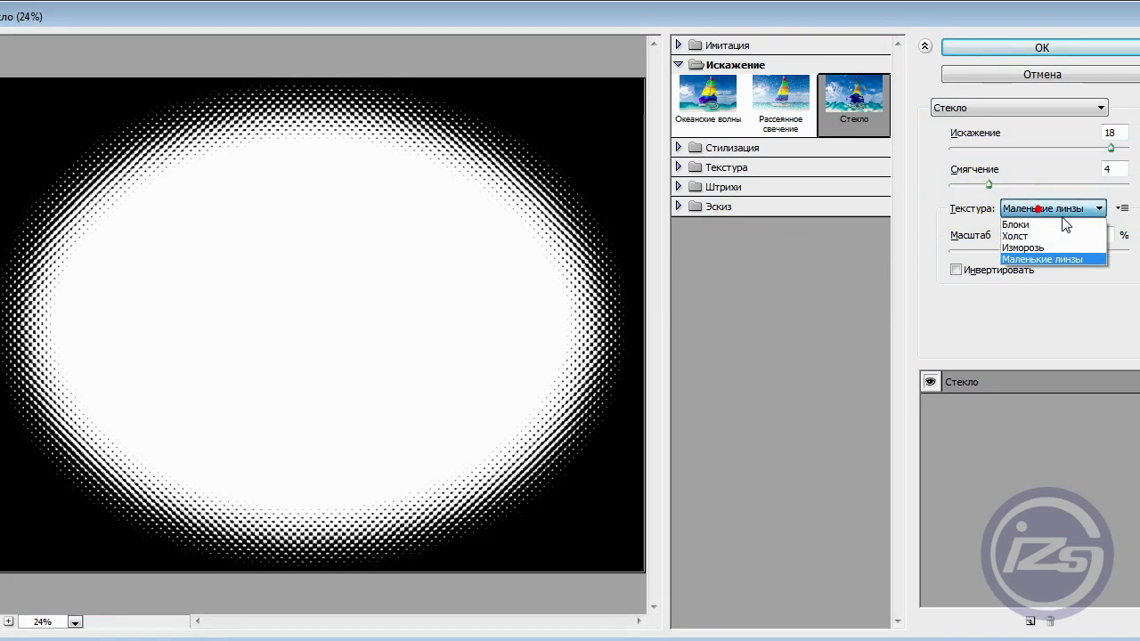
pyautogui.click(990, 246)
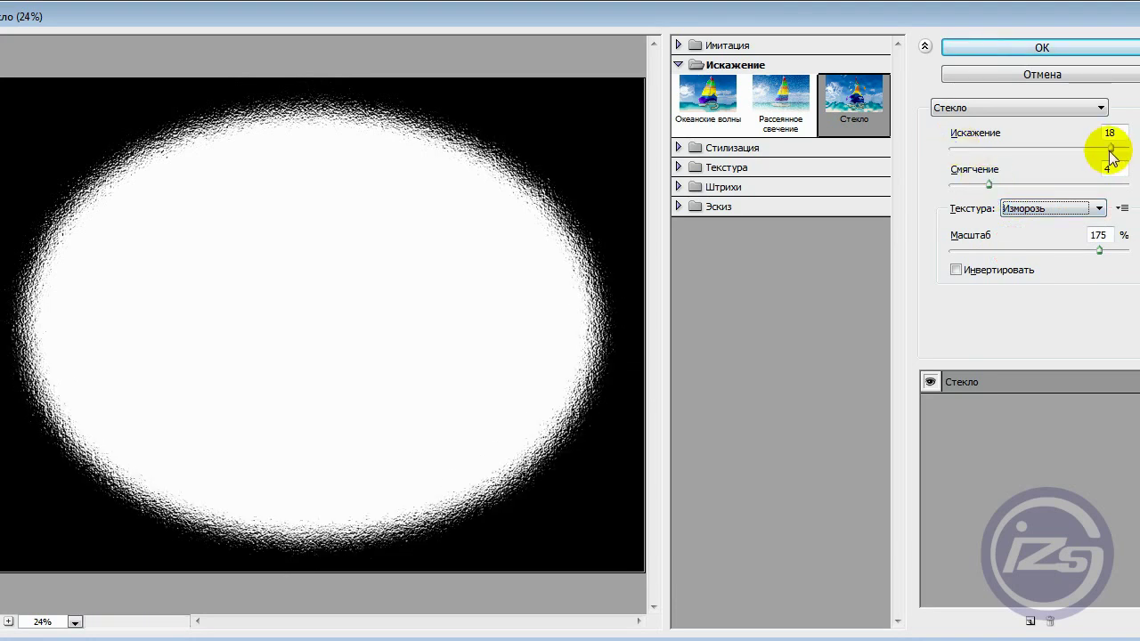
pyautogui.moveTo(1110, 148); pyautogui.dragTo(1128, 148)
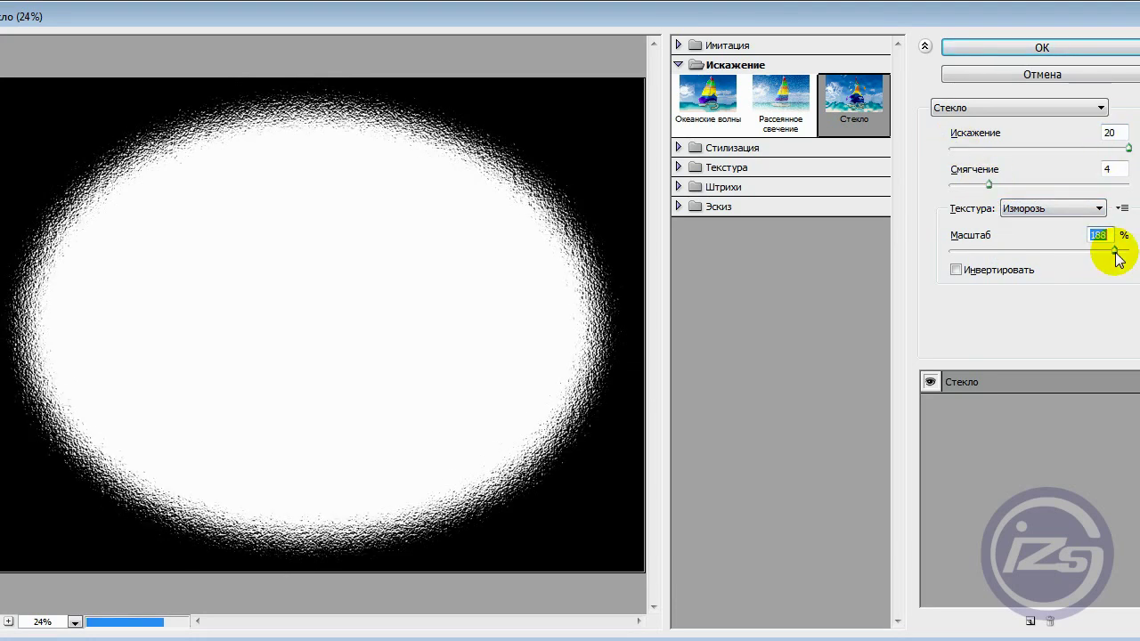
pyautogui.moveTo(1116, 252); pyautogui.dragTo(1139, 252)
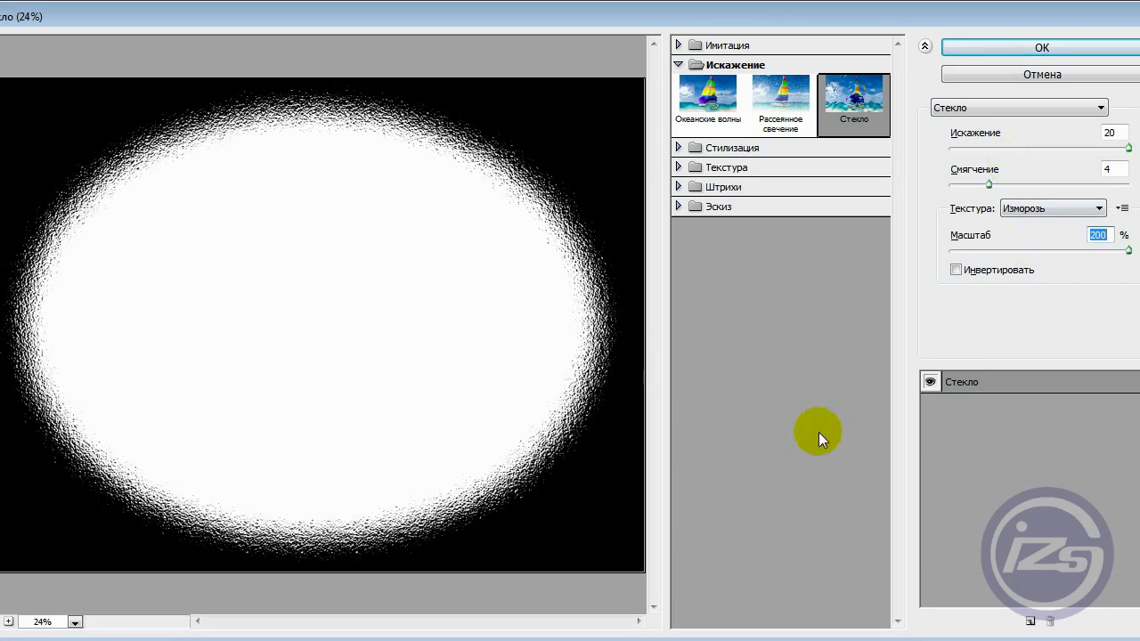
pyautogui.click(1036, 49)
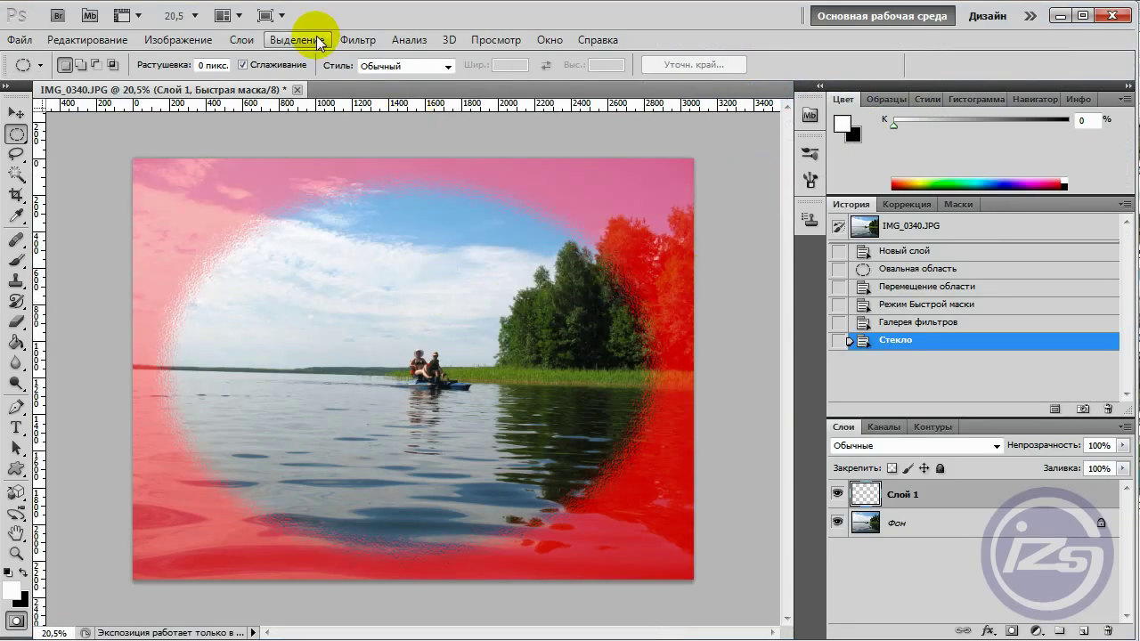
# Step: Exit Quick Mask for the frosted oval selection, then invert it to select outside the oval
pyautogui.click(19, 620)
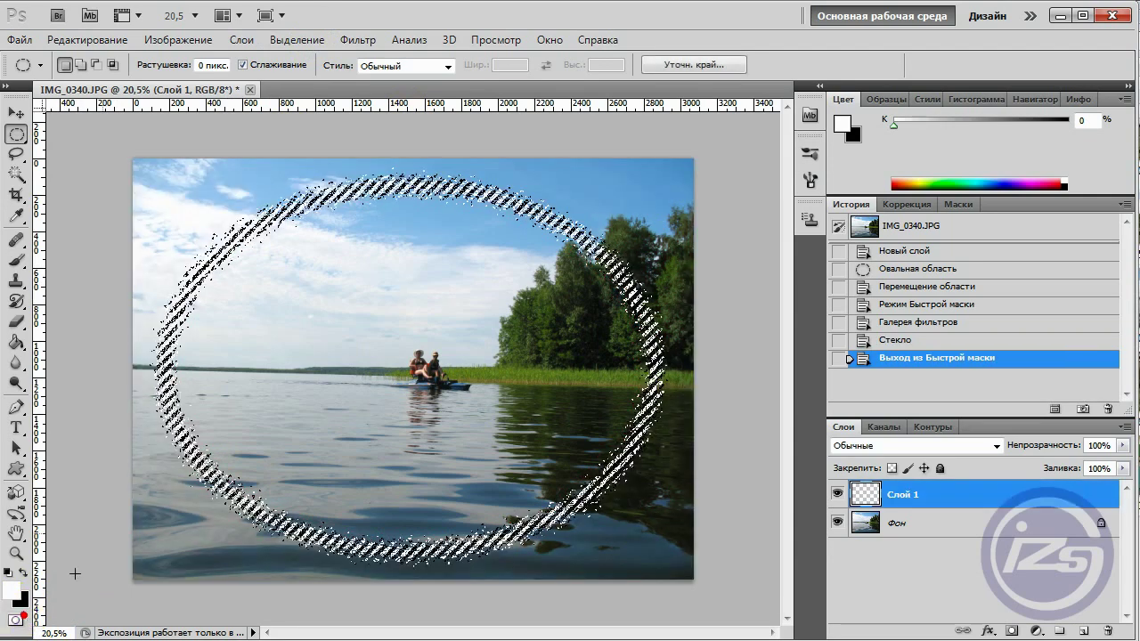
pyautogui.click(297, 39)
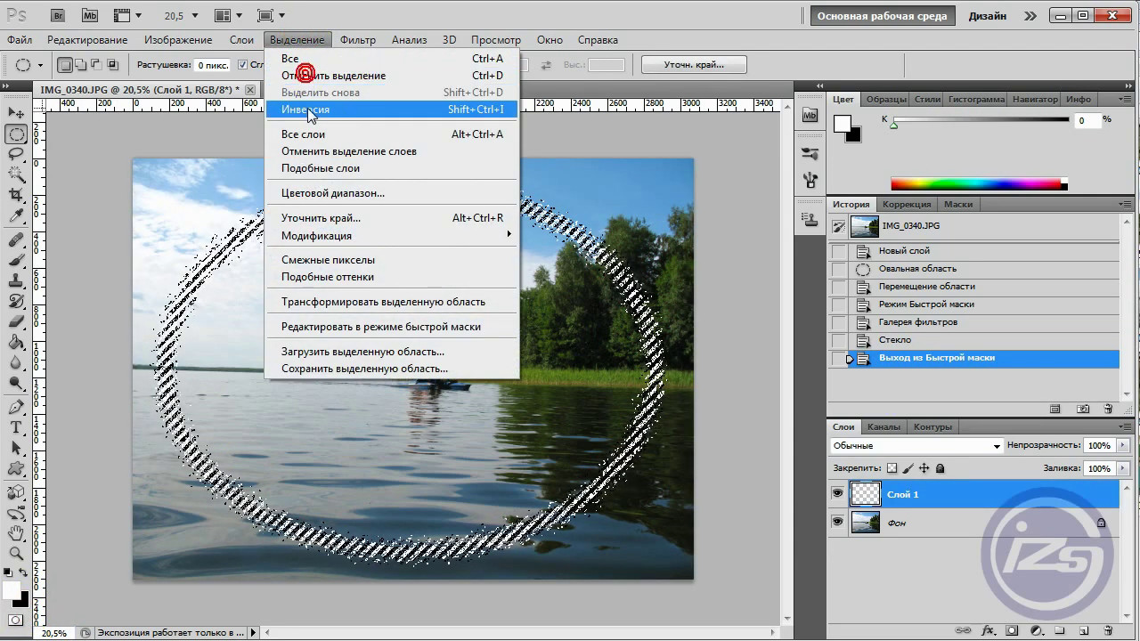
pyautogui.click(305, 109)
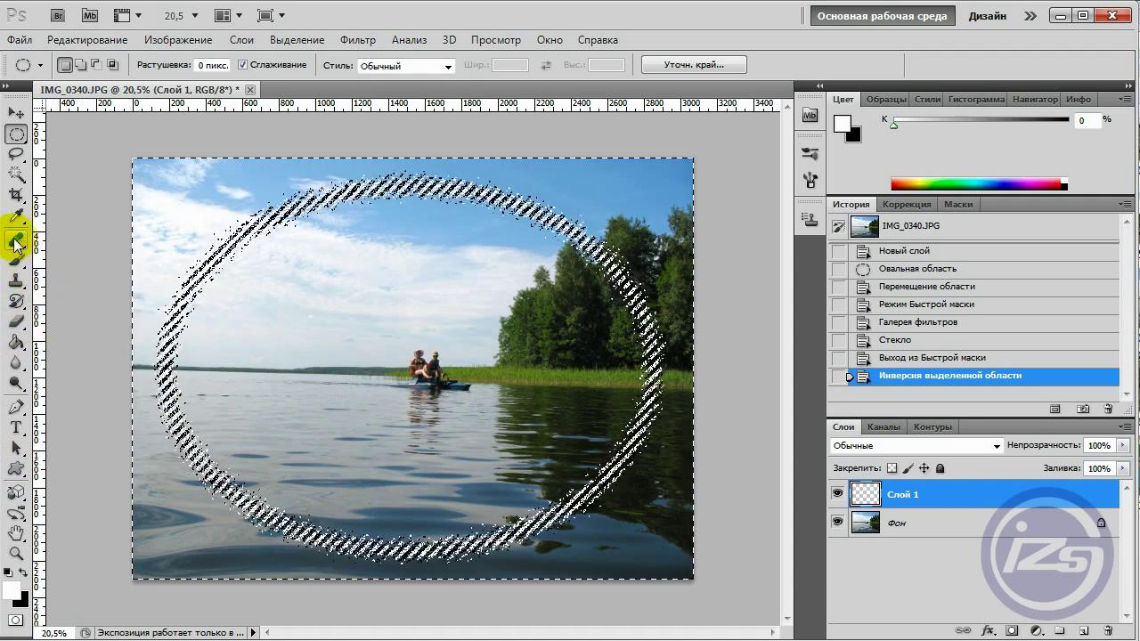
# Step: Fill outside the oval with white, deselect, then revert History to the Новый слой step
pyautogui.click(16, 343)
pyautogui.click(183, 215)
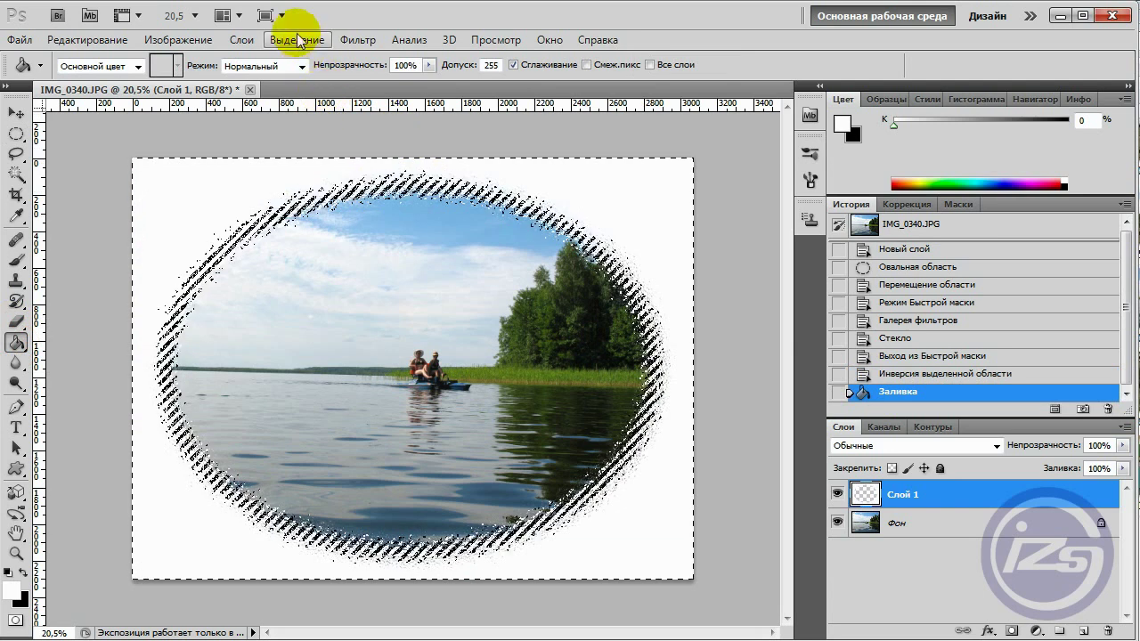
pyautogui.click(298, 39)
pyautogui.click(310, 76)
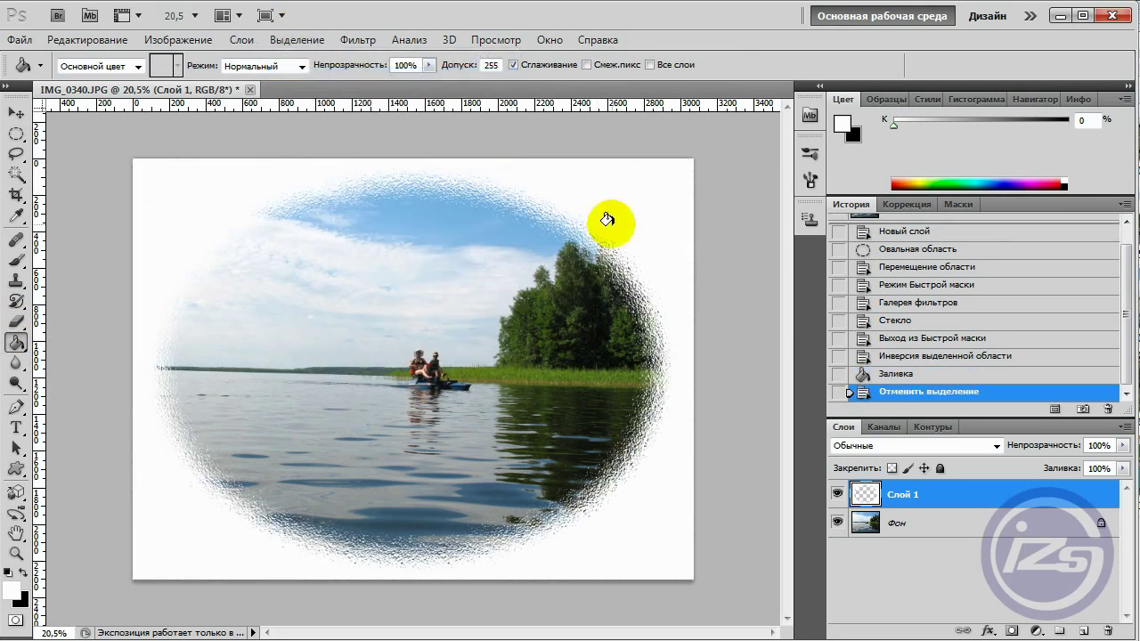
pyautogui.scroll(2, 508, 360)
pyautogui.scroll(-1, 347, 259)
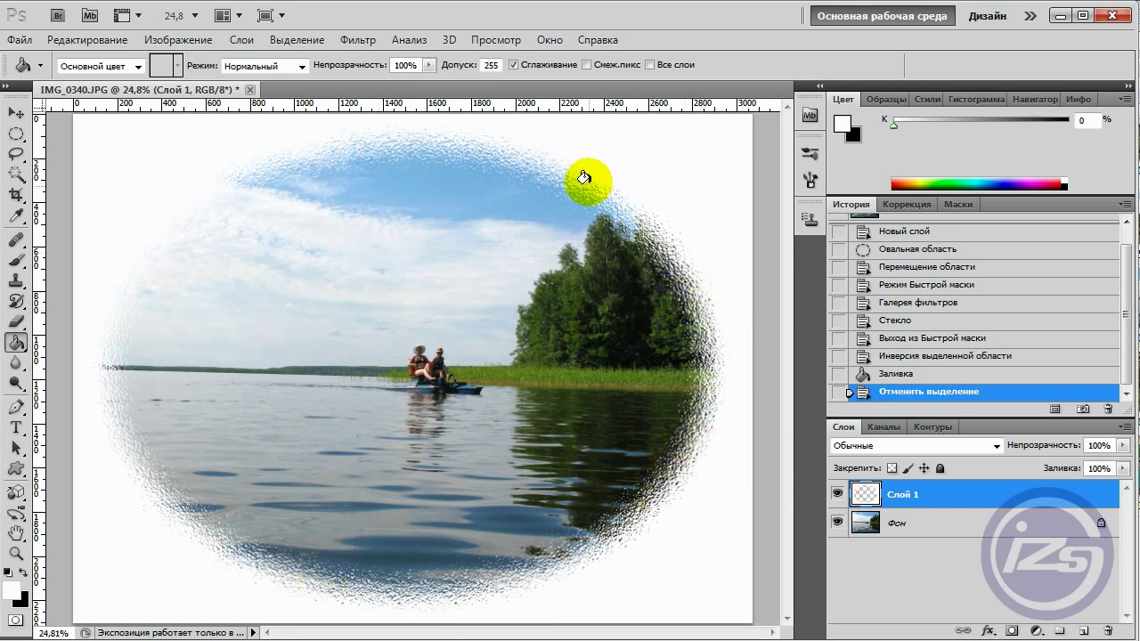
pyautogui.scroll(-2, 592, 223)
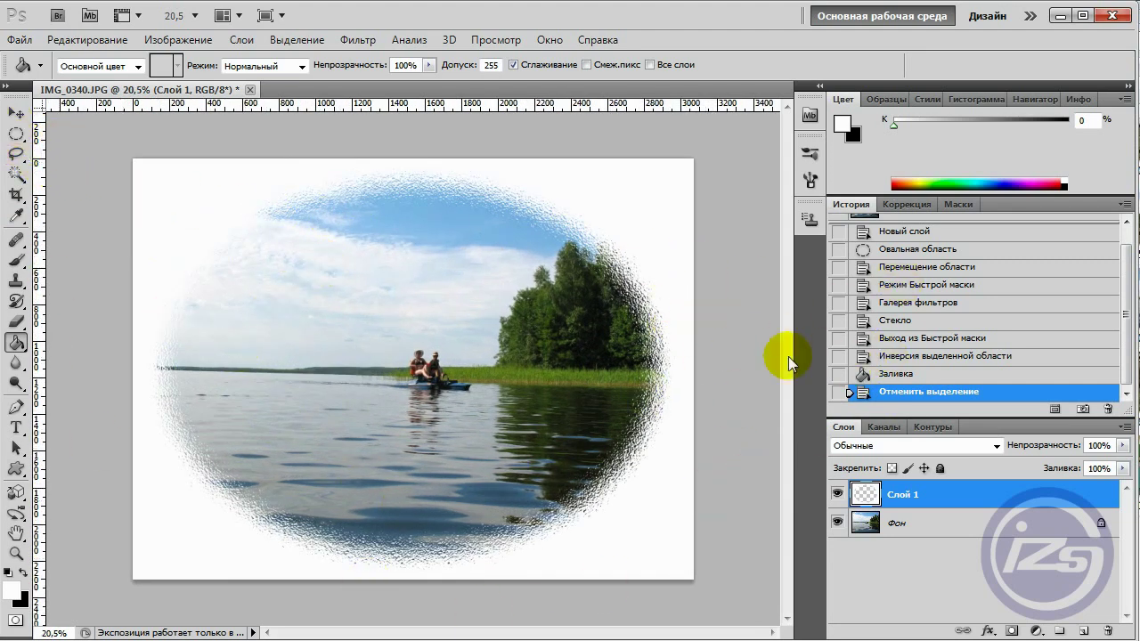
pyautogui.click(908, 232)
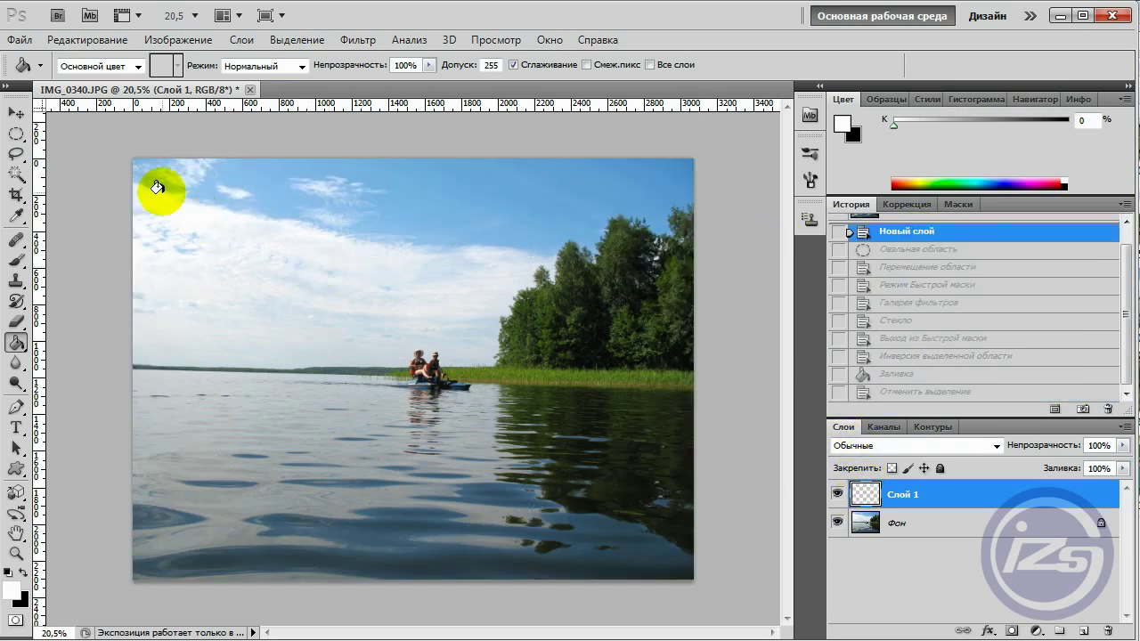
pyautogui.click(16, 153)
pyautogui.click(16, 133)
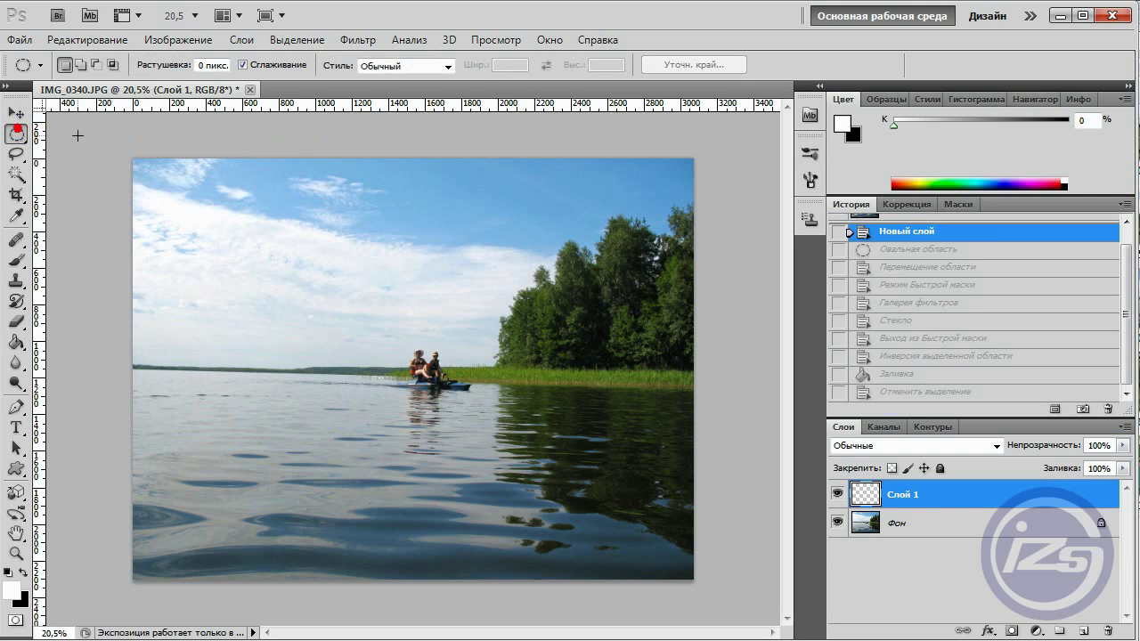
pyautogui.click(17, 155)
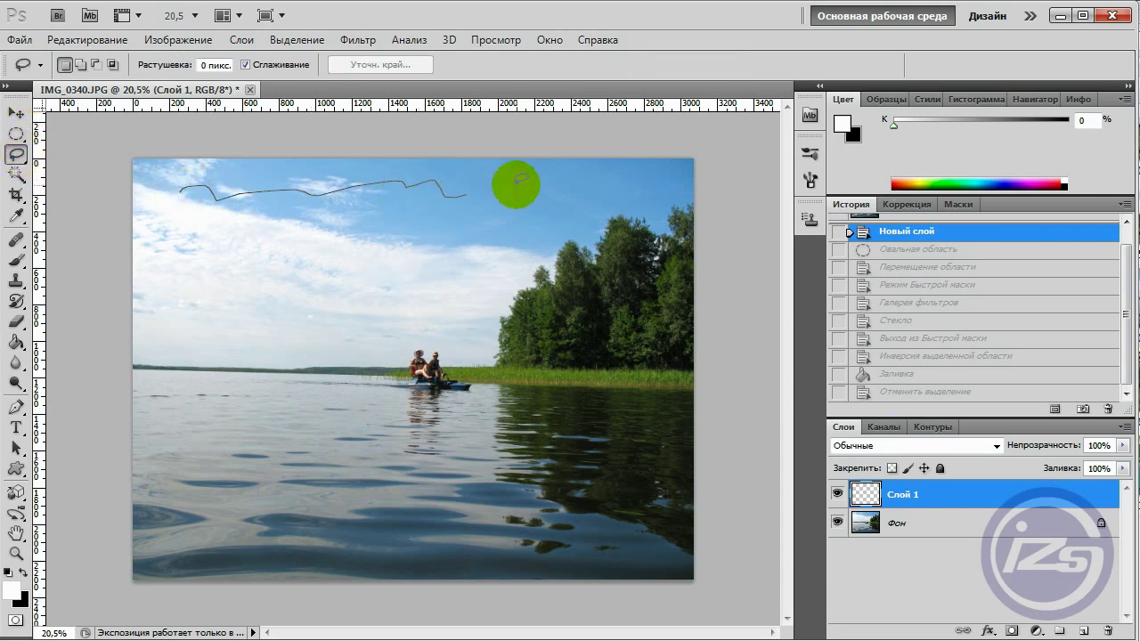
pyautogui.moveTo(302, 189); pyautogui.dragTo(638, 285)
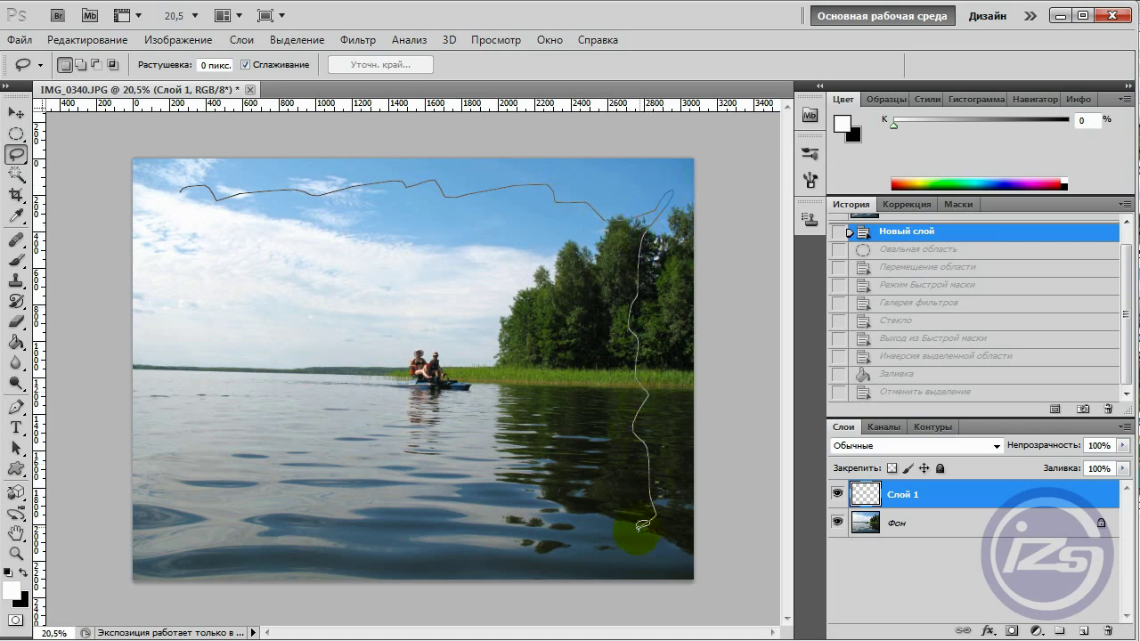
pyautogui.moveTo(167, 487)
pyautogui.mouseDown()
pyautogui.moveTo(170, 275)
pyautogui.moveTo(187, 190)
pyautogui.mouseUp()
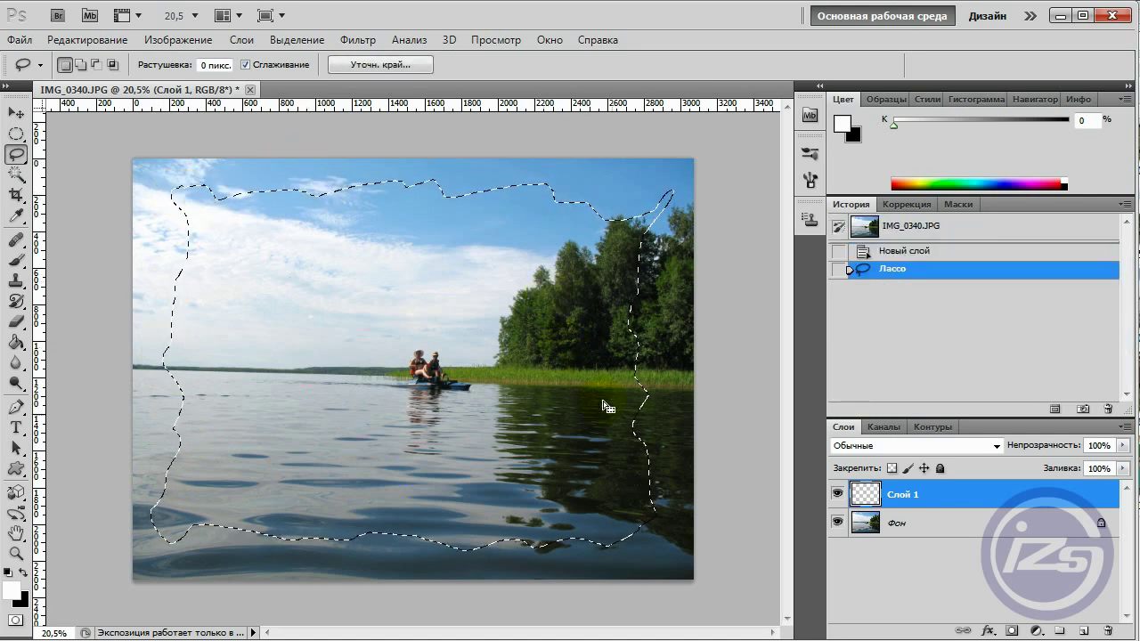
pyautogui.click(14, 620)
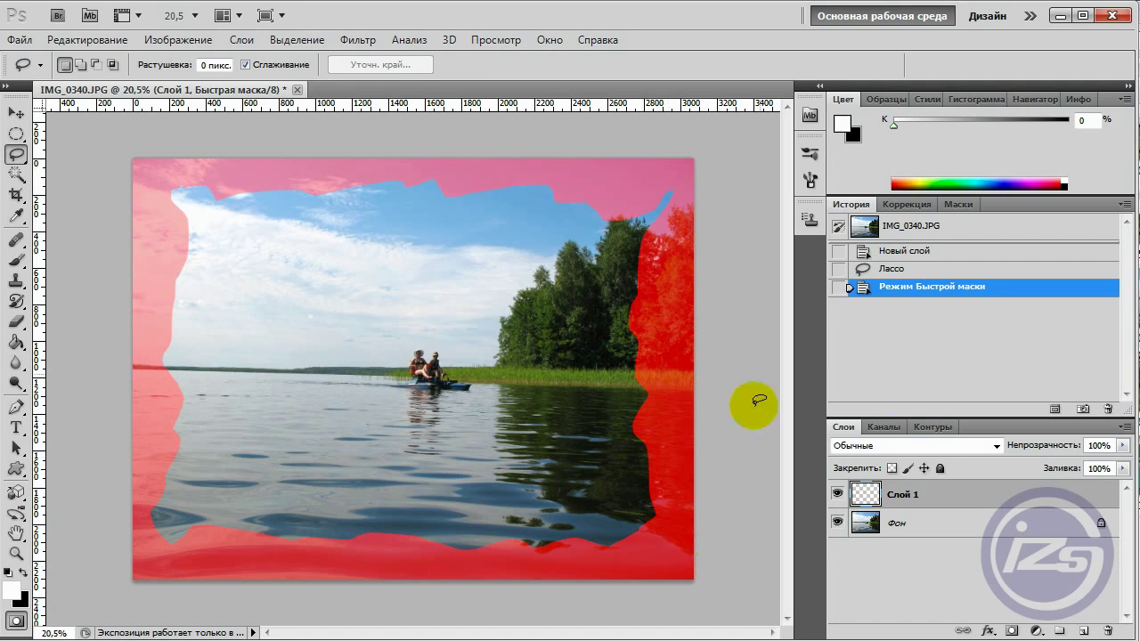
pyautogui.click(901, 252)
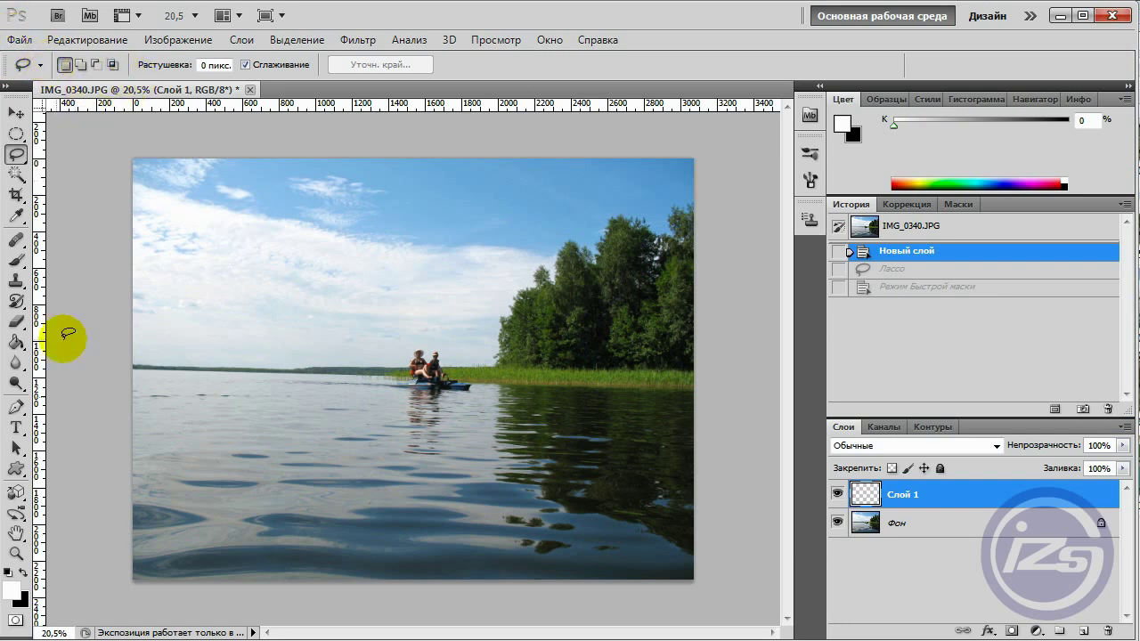
# Step: Pick the solid heart brush preset and set its size to 2500 px
pyautogui.click(16, 259)
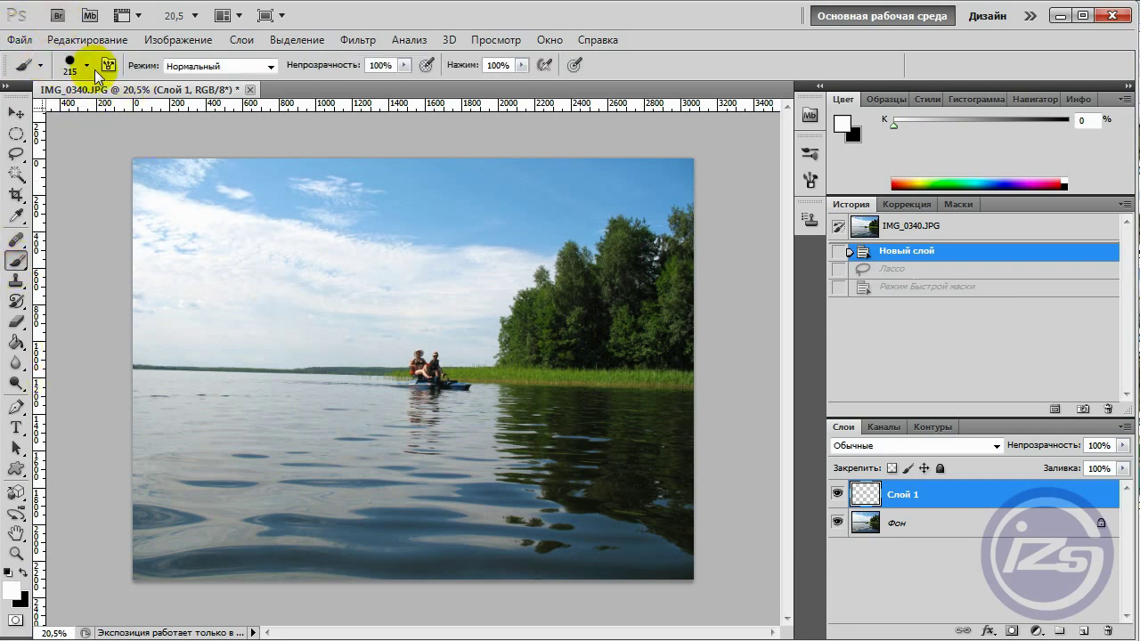
pyautogui.click(811, 182)
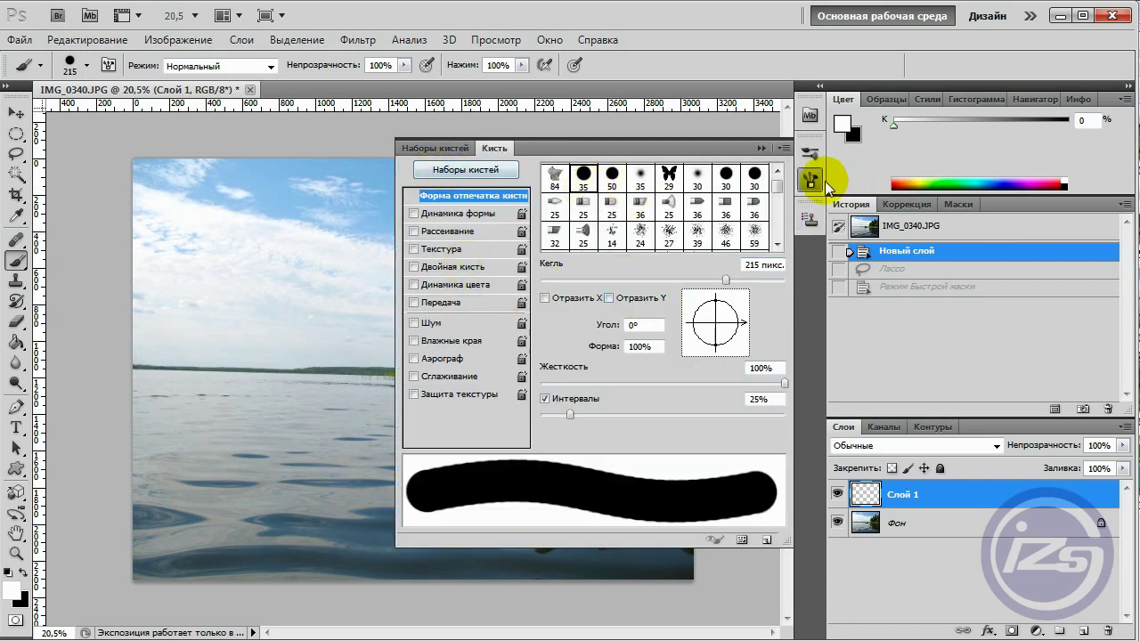
pyautogui.click(810, 181)
pyautogui.click(87, 65)
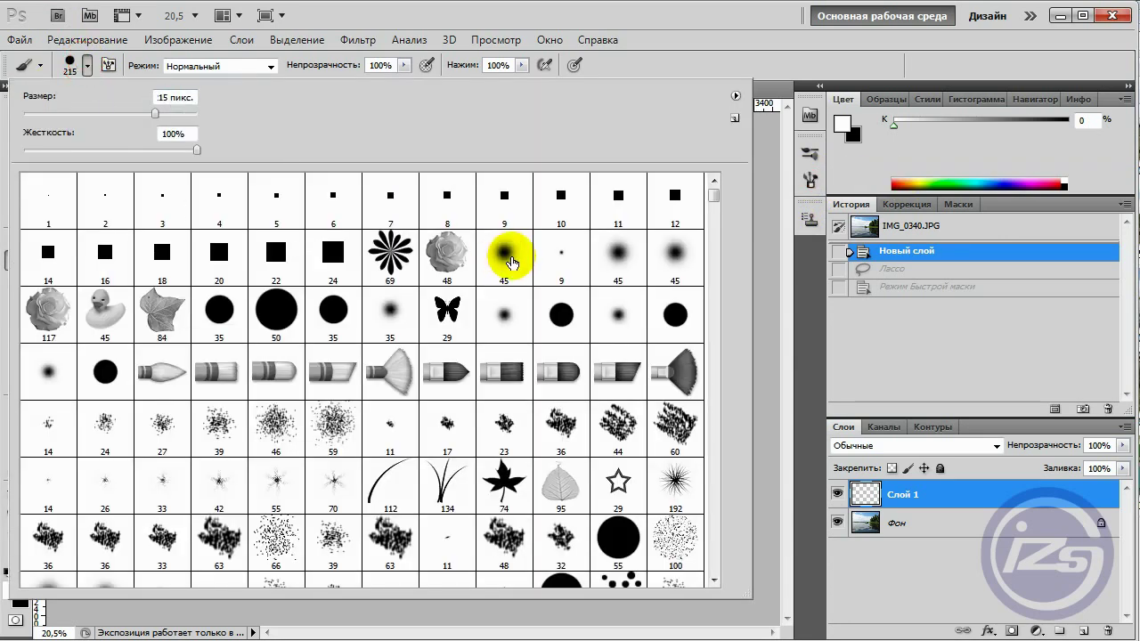
pyautogui.scroll(-1, 611, 323)
pyautogui.scroll(-2, 611, 321)
pyautogui.scroll(-1, 611, 318)
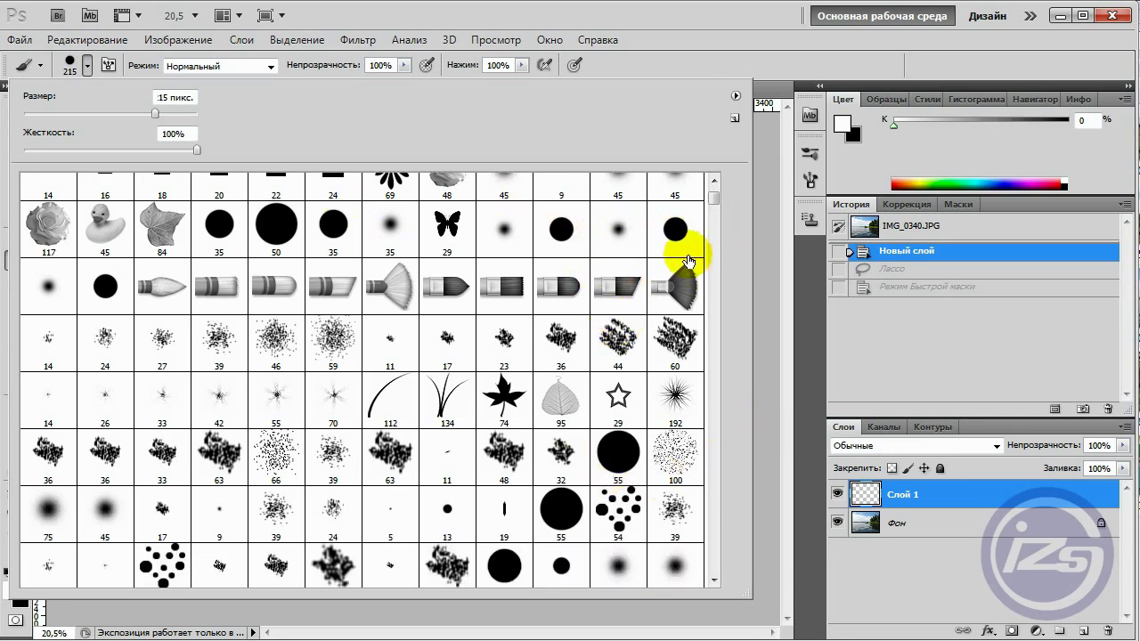
pyautogui.moveTo(718, 204); pyautogui.dragTo(714, 192)
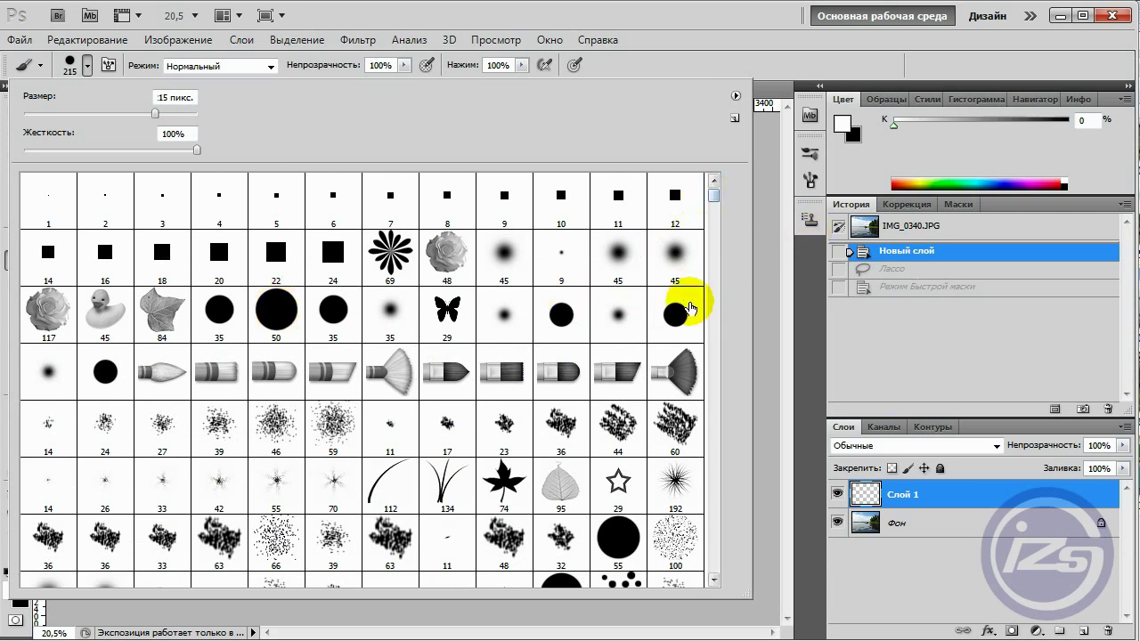
pyautogui.moveTo(718, 204)
pyautogui.mouseDown()
pyautogui.moveTo(722, 356)
pyautogui.moveTo(713, 348)
pyautogui.mouseUp()
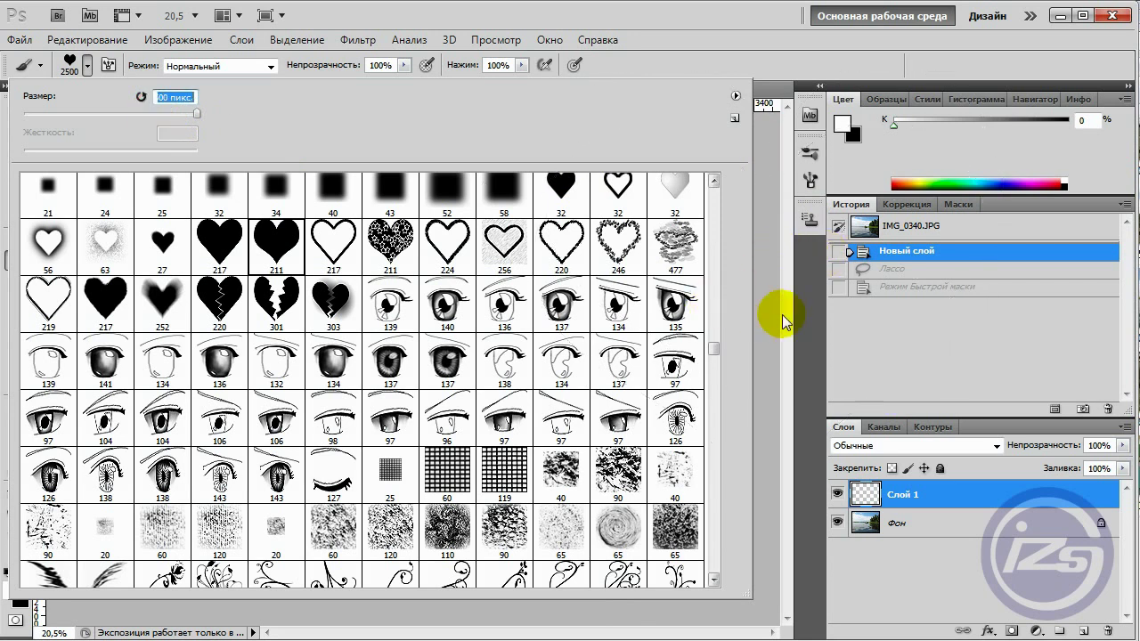
pyautogui.click(672, 89)
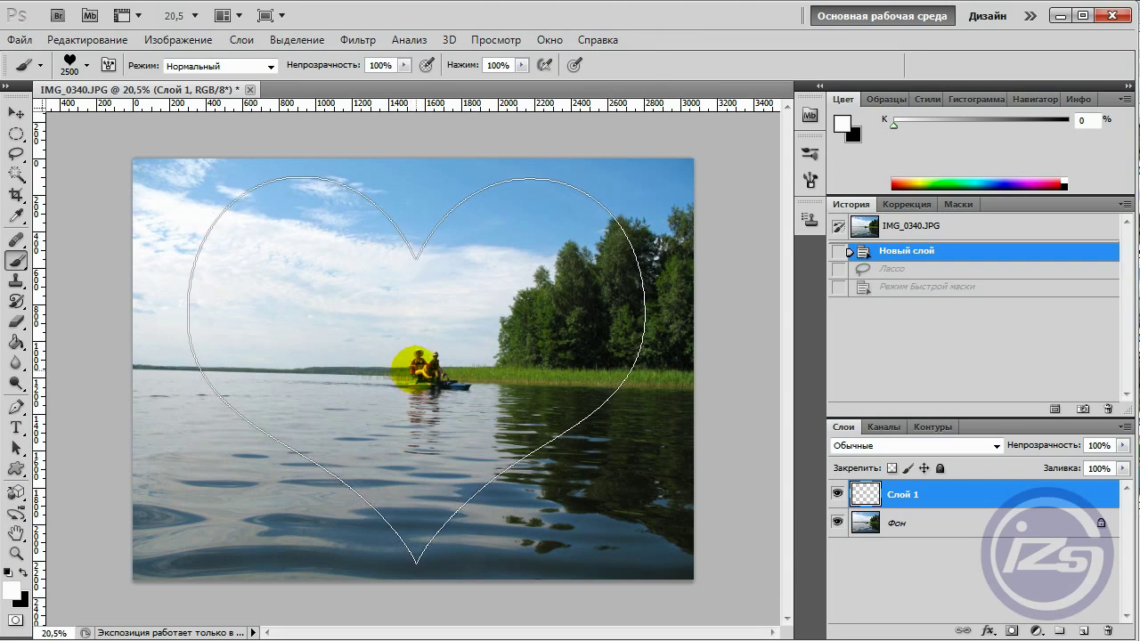
# Step: Stamp a white heart, Magic Wand-select it, add Слой 2, and hide Слой 1
pyautogui.click(415, 369)
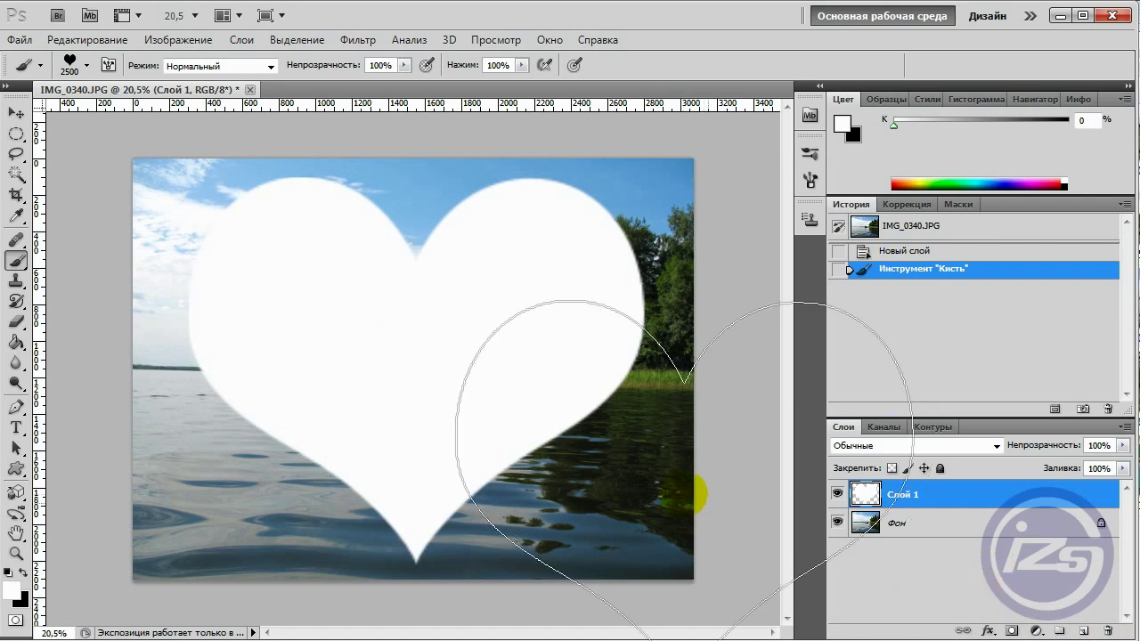
pyautogui.click(16, 173)
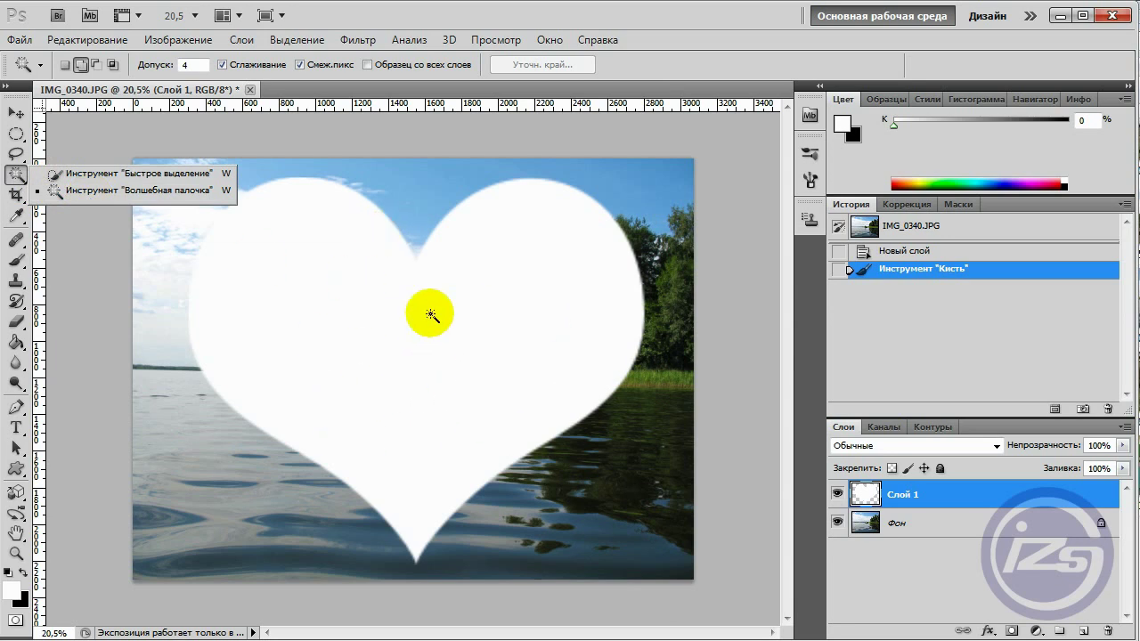
pyautogui.click(531, 333)
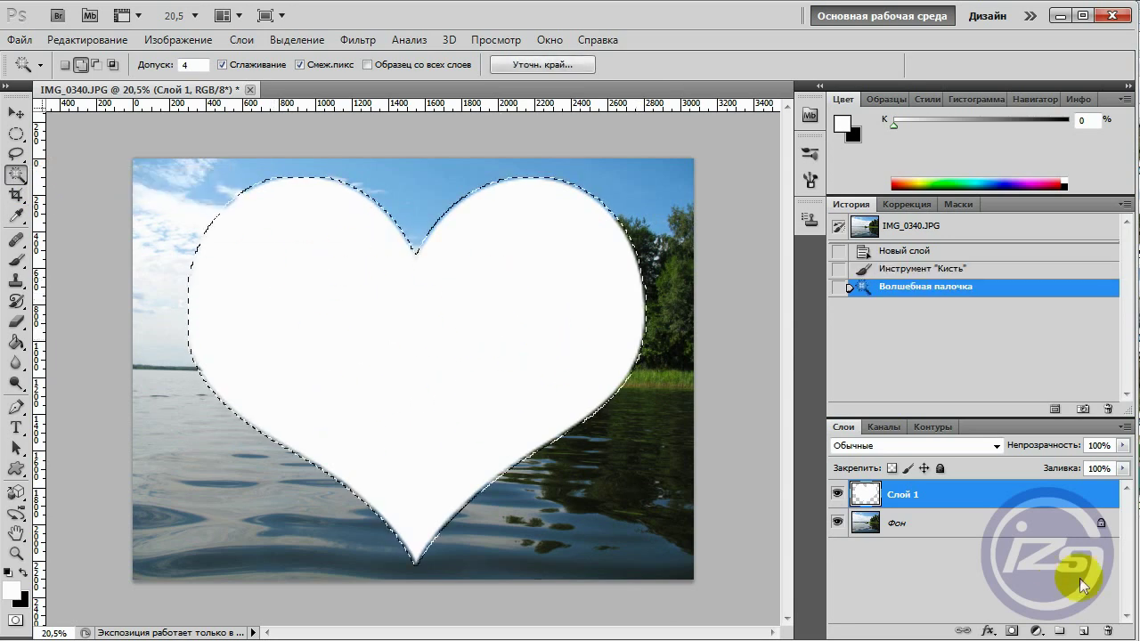
pyautogui.click(1088, 633)
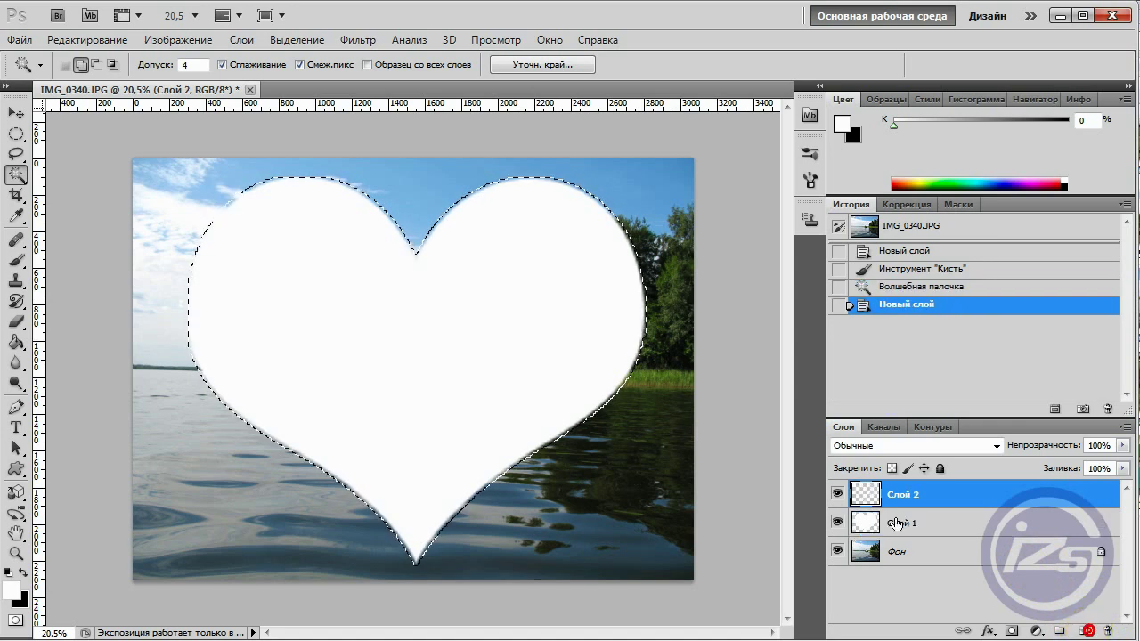
pyautogui.click(838, 523)
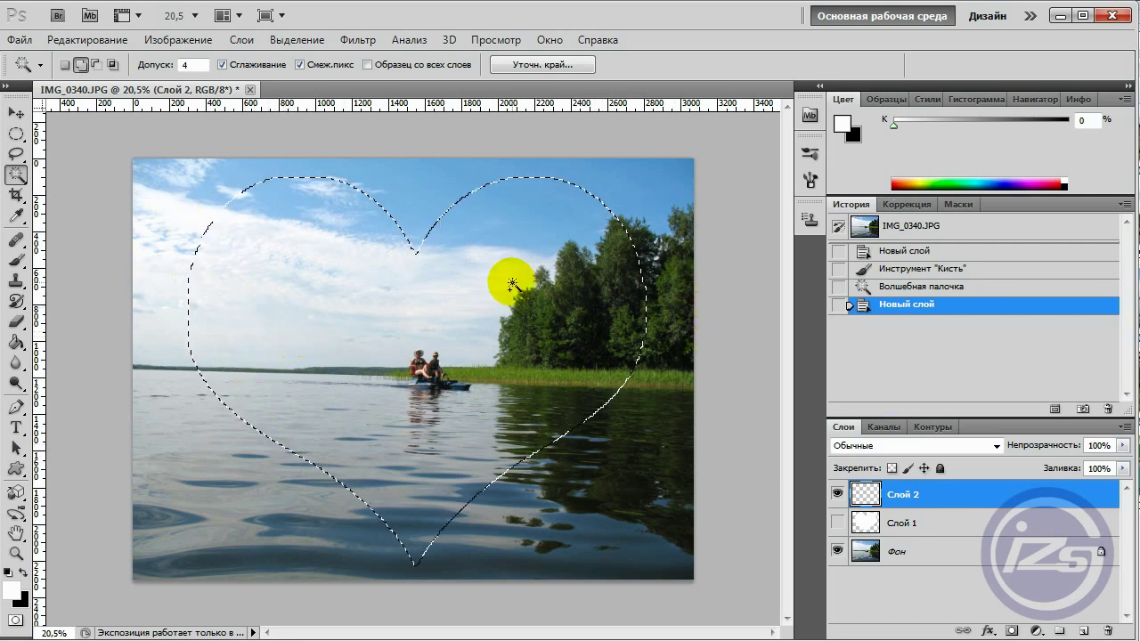
# Step: Preview the heart selection in Quick Mask, then undo it in History
pyautogui.click(17, 623)
pyautogui.click(359, 39)
pyautogui.moveTo(597, 39)
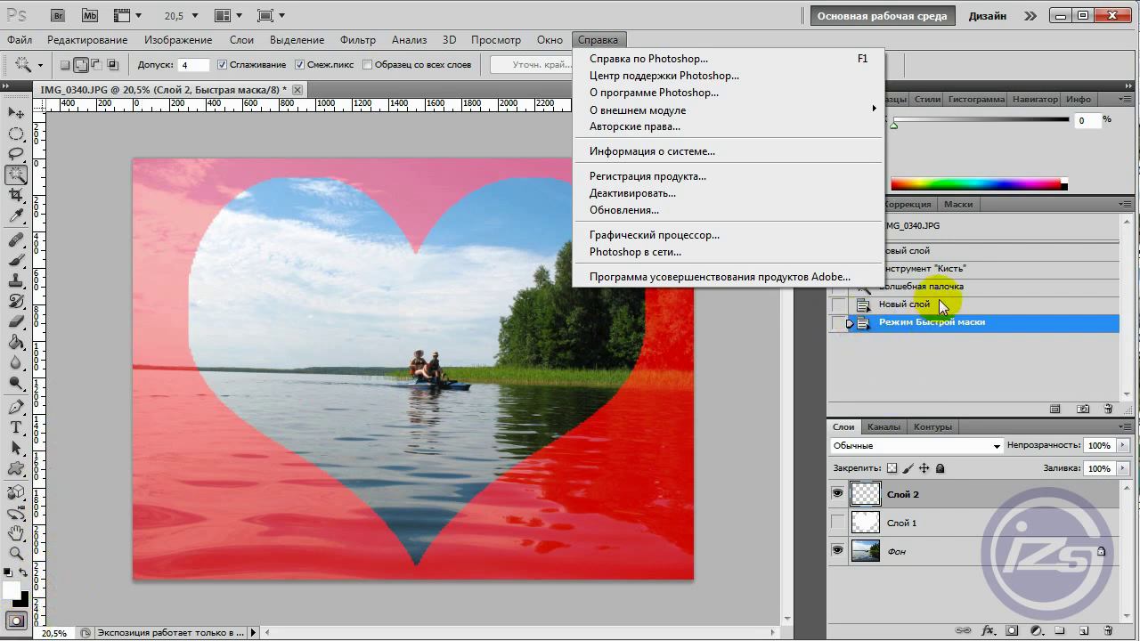
pyautogui.click(929, 306)
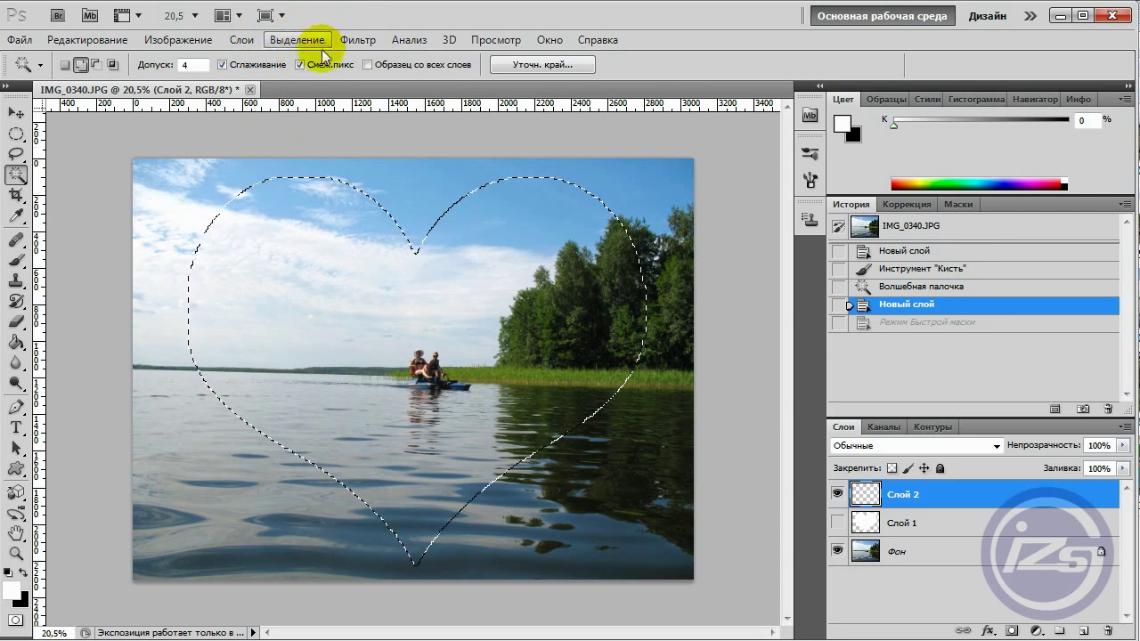
# Step: Invert the heart selection and feather it by 70 pixels
pyautogui.click(312, 39)
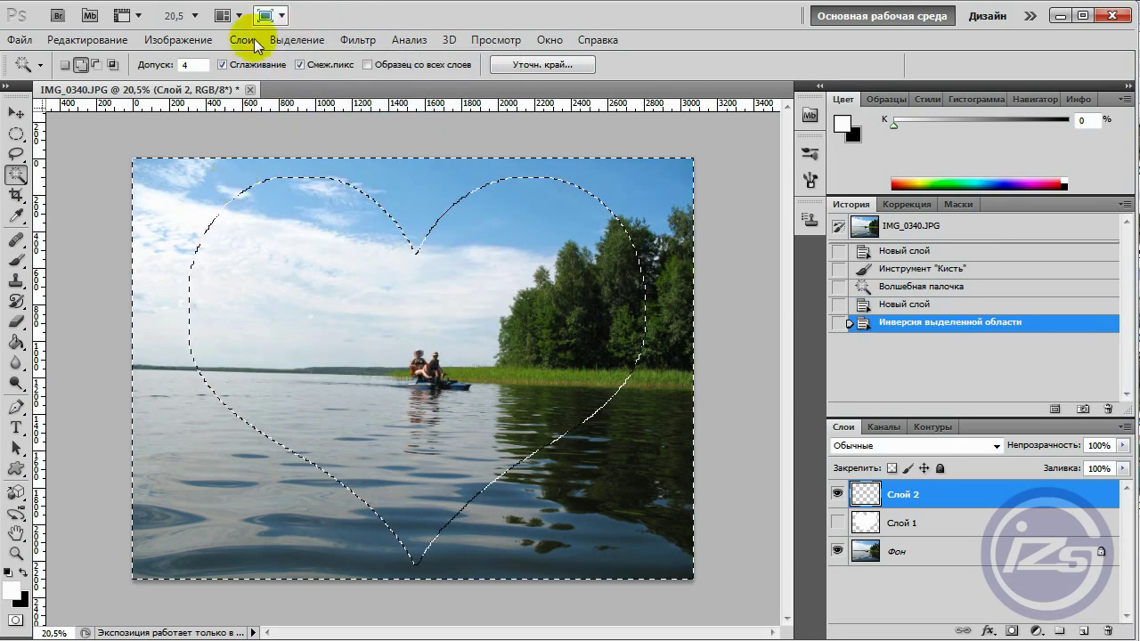
pyautogui.click(293, 40)
pyautogui.moveTo(317, 235)
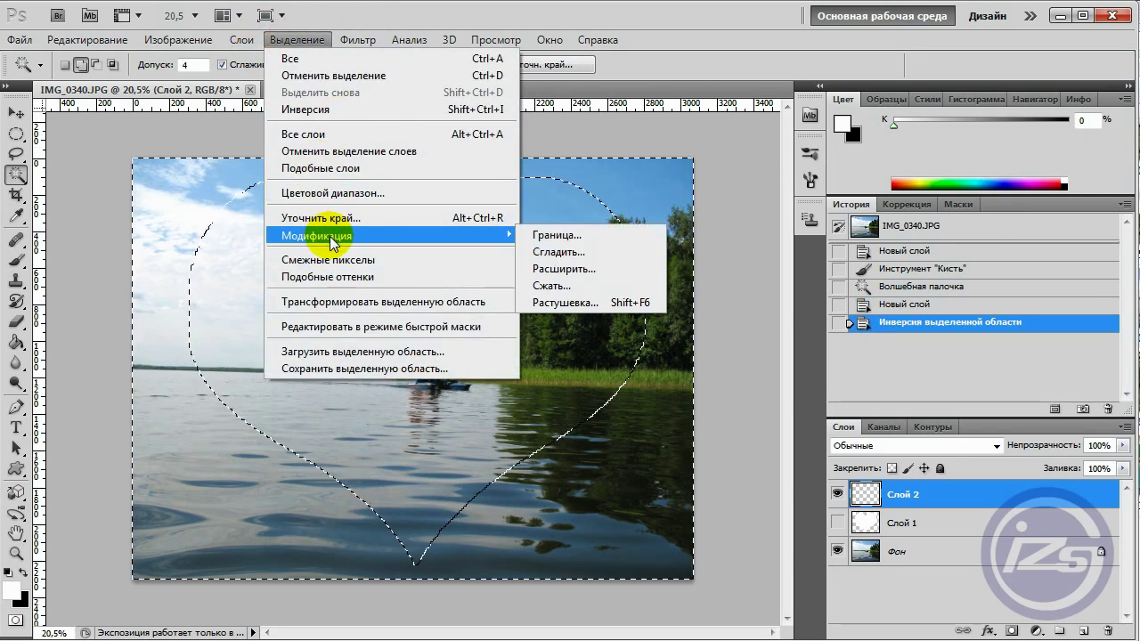
pyautogui.click(565, 302)
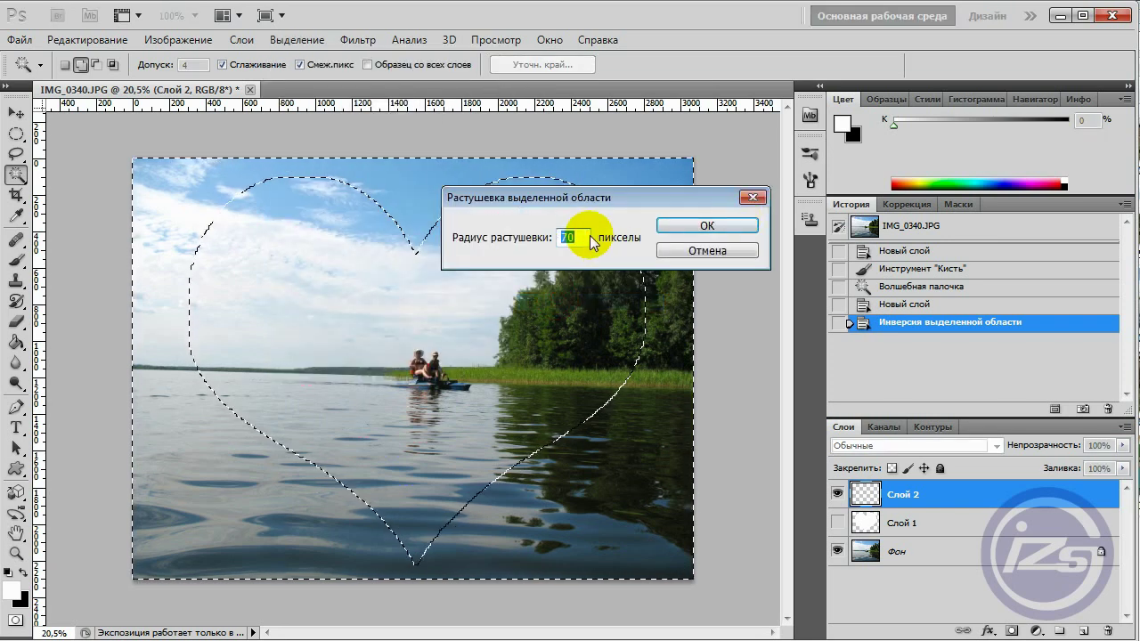
pyautogui.click(704, 226)
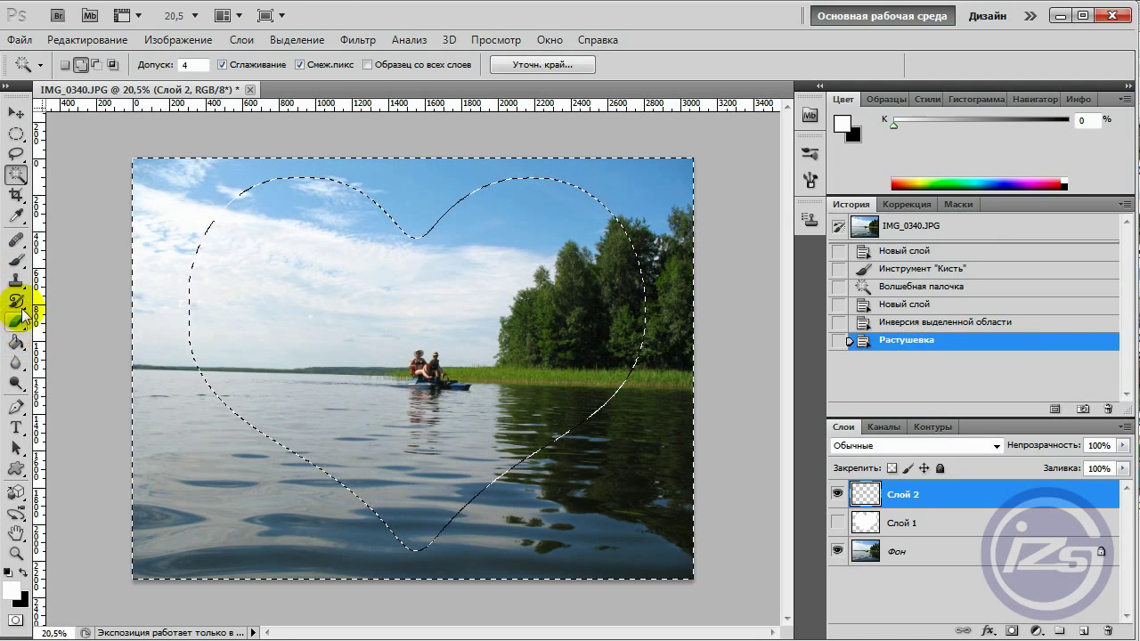
pyautogui.moveTo(13, 346); pyautogui.dragTo(106, 358)
# Step: Fill the area outside the heart with white, then deselect
pyautogui.click(161, 193)
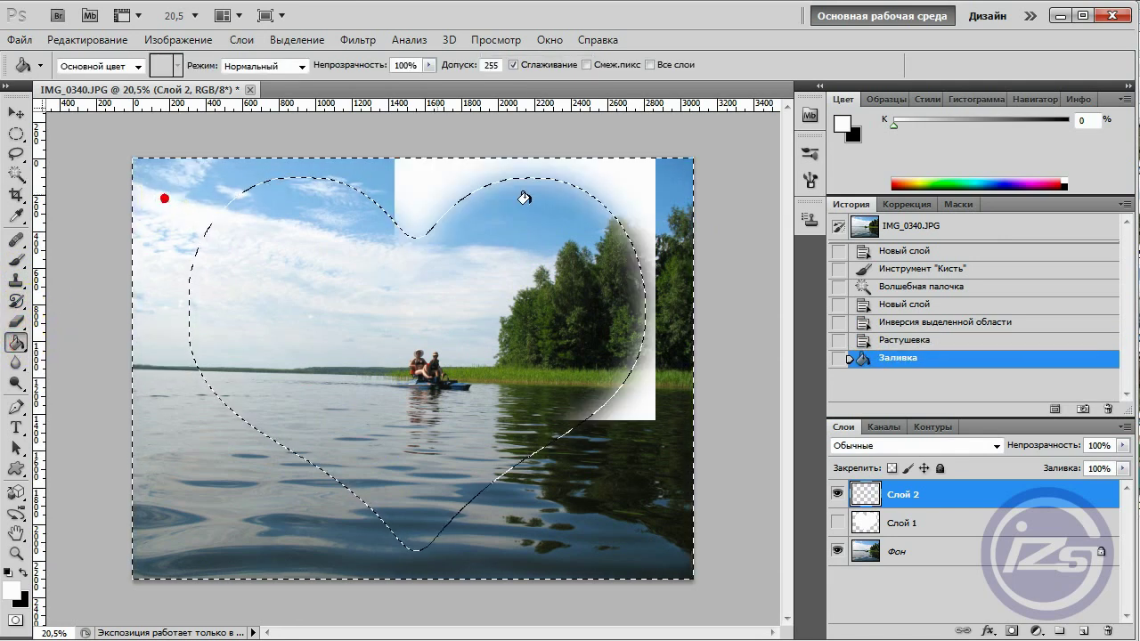
pyautogui.click(307, 40)
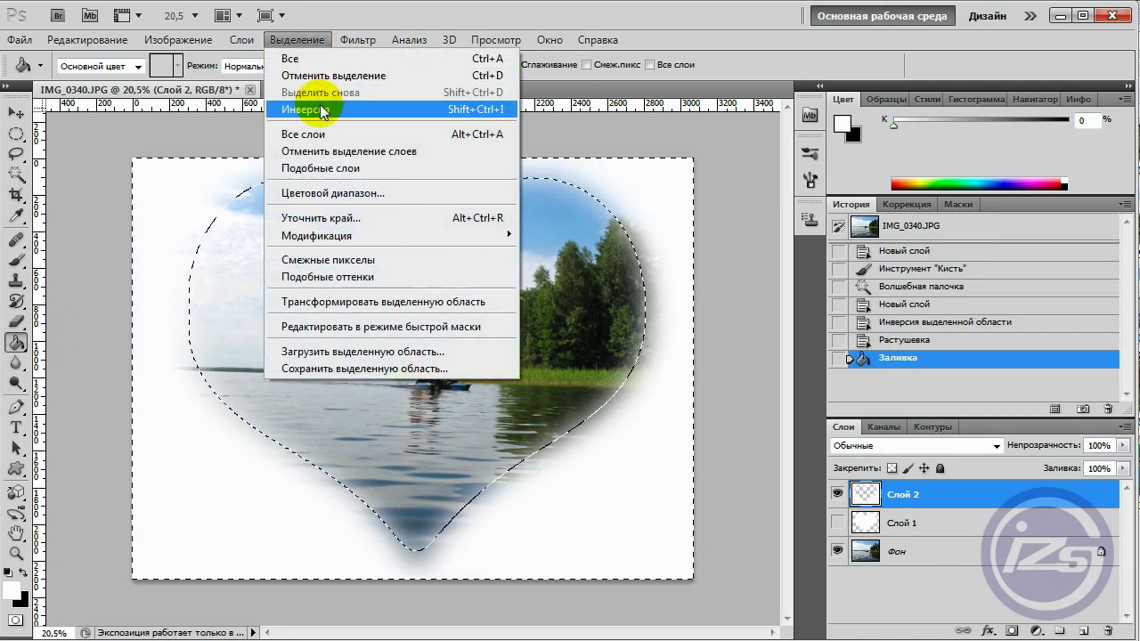
pyautogui.click(319, 75)
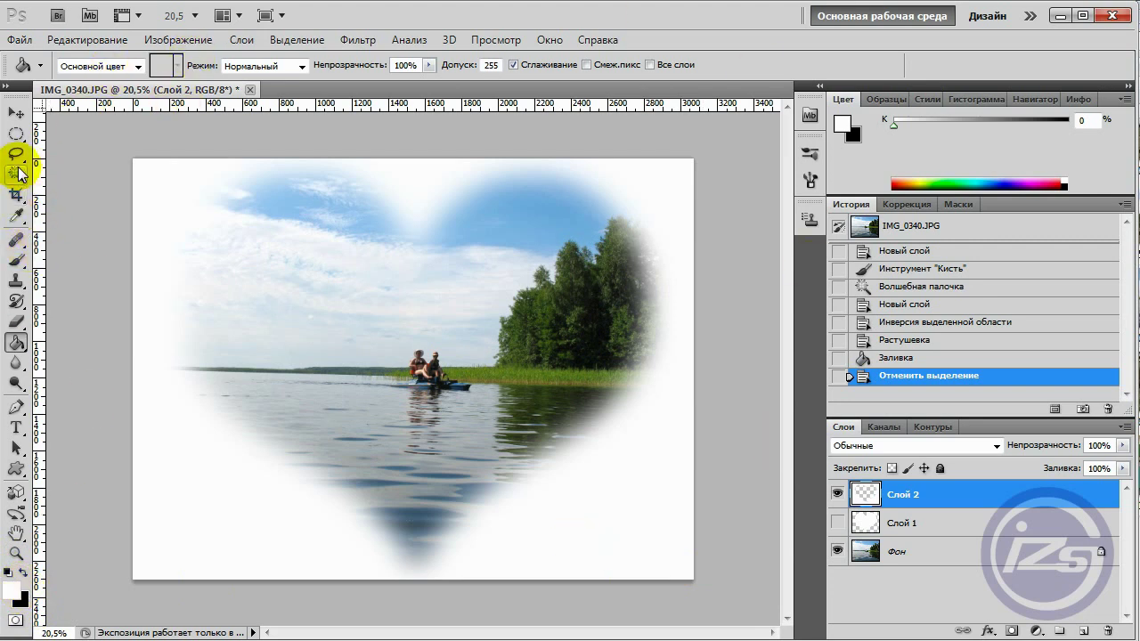
# Step: Try blend modes on Слой 2, starting with Мягкий свет and cycling through others
pyautogui.click(908, 490)
pyautogui.click(909, 446)
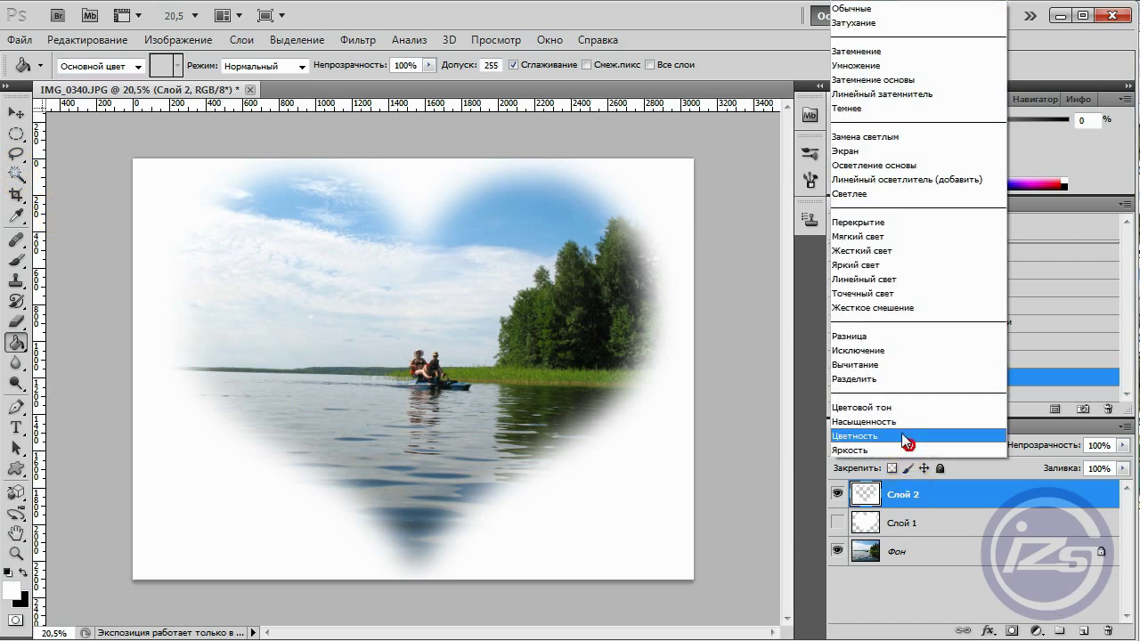
pyautogui.click(882, 236)
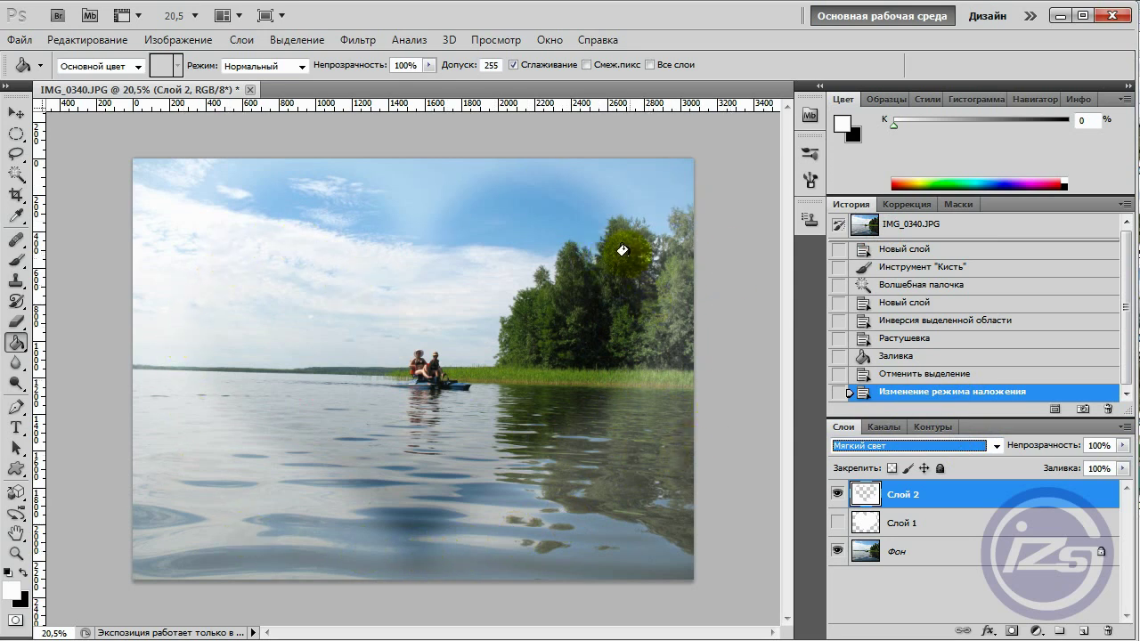
pyautogui.press('Down')
pyautogui.press('Down')
pyautogui.press('Up')
pyautogui.press('Up')
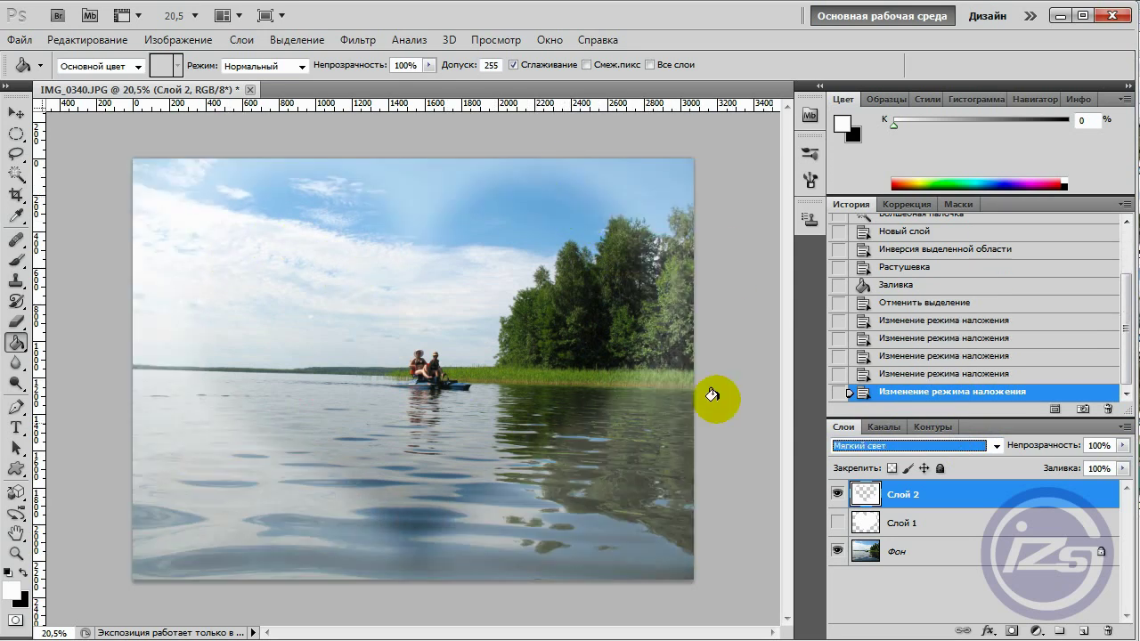
pyautogui.scroll(-1, 950, 441)
pyautogui.scroll(-1, 950, 441)
pyautogui.scroll(-1, 950, 441)
pyautogui.scroll(-1, 950, 441)
pyautogui.scroll(-1, 950, 441)
pyautogui.scroll(-2, 951, 441)
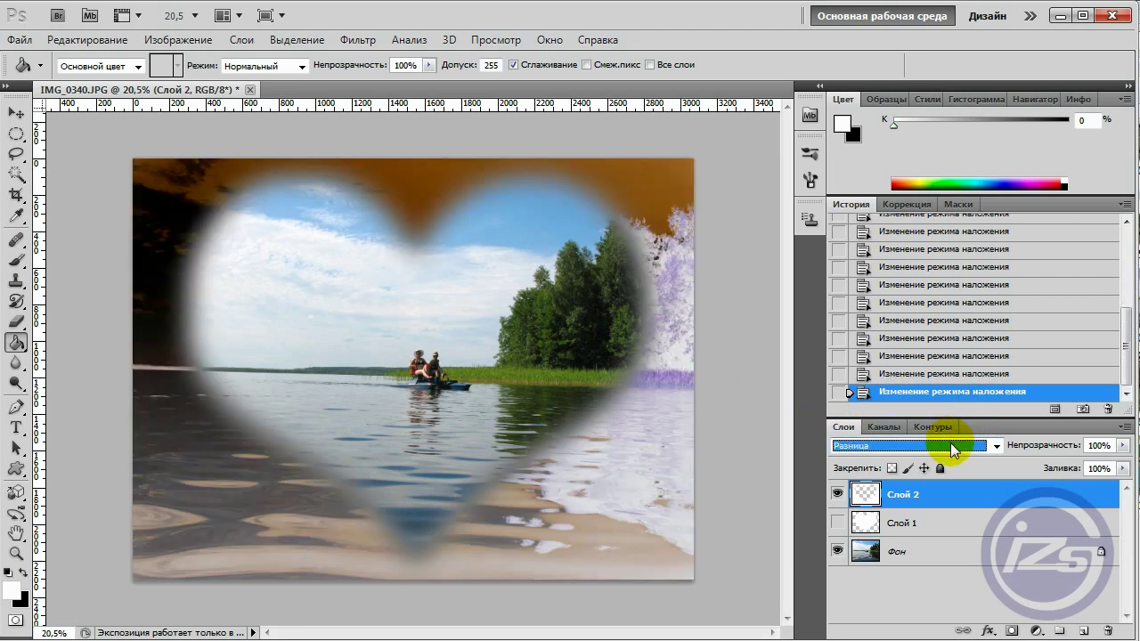
pyautogui.scroll(2, 953, 448)
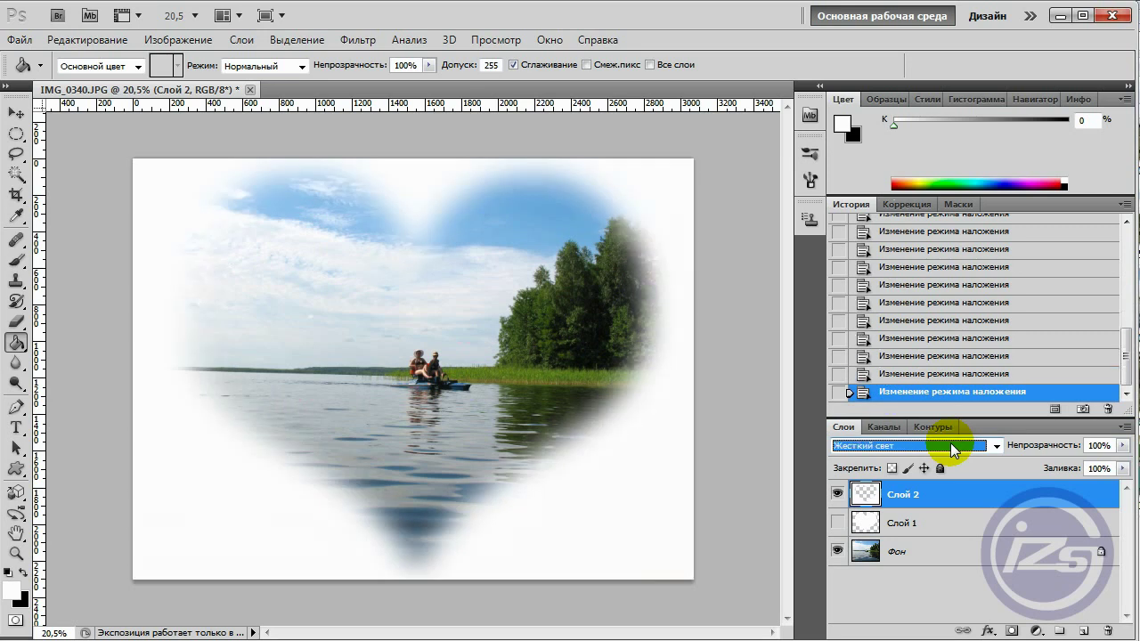
pyautogui.scroll(1, 951, 449)
pyautogui.scroll(1, 951, 449)
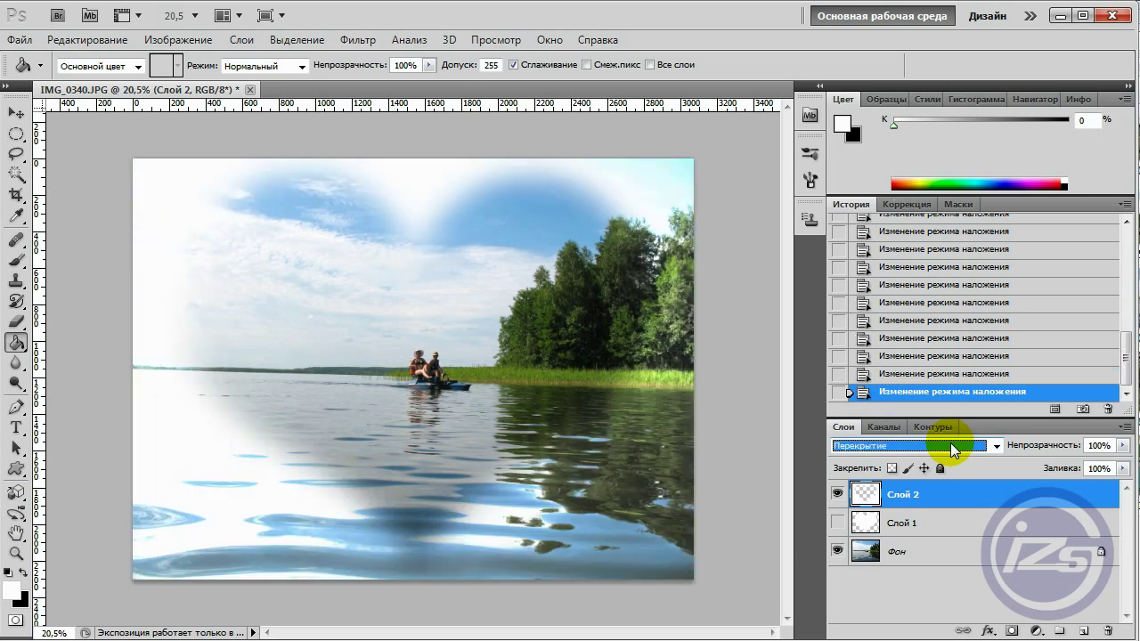
pyautogui.scroll(3, 953, 447)
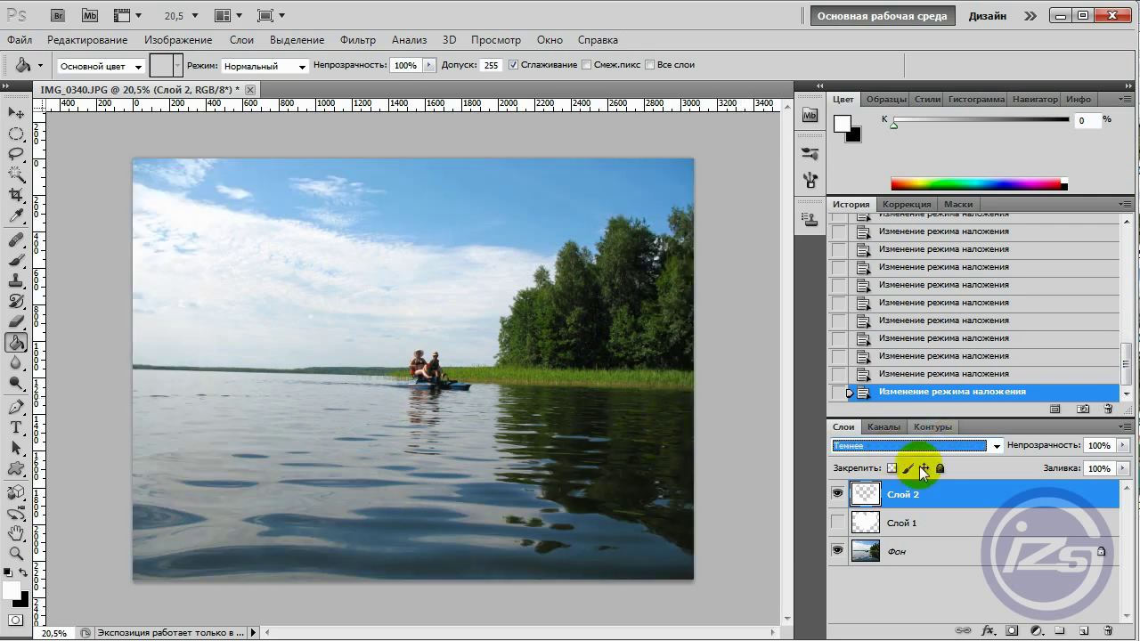
# Step: Hide Слой 1 and Слой 2 so only the lake photo shows
pyautogui.click(837, 522)
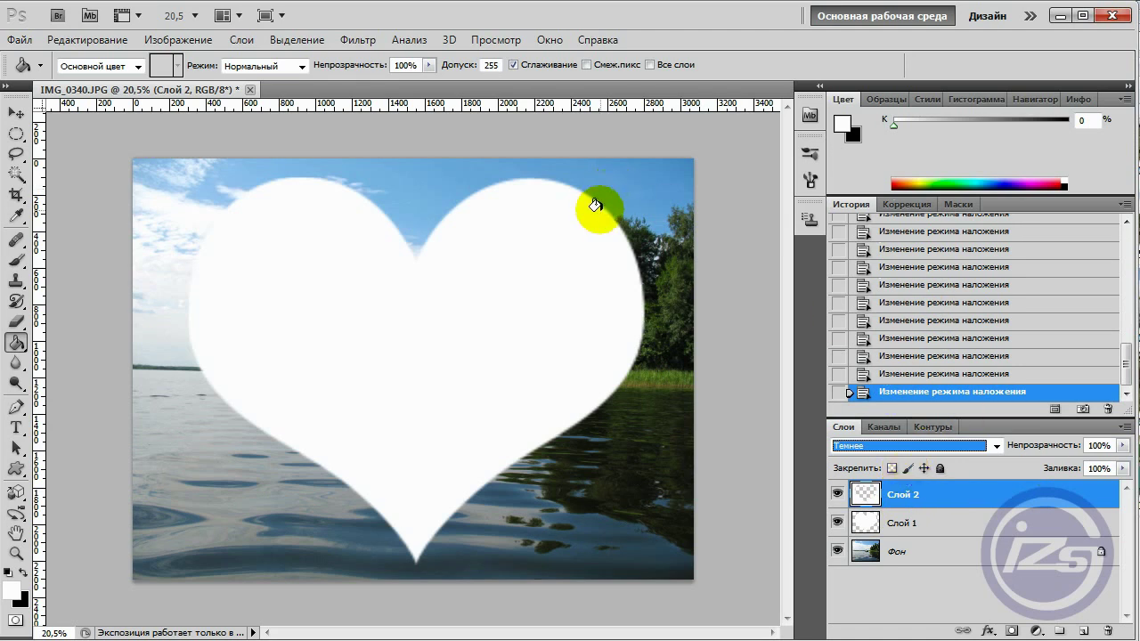
pyautogui.click(838, 494)
pyautogui.click(837, 524)
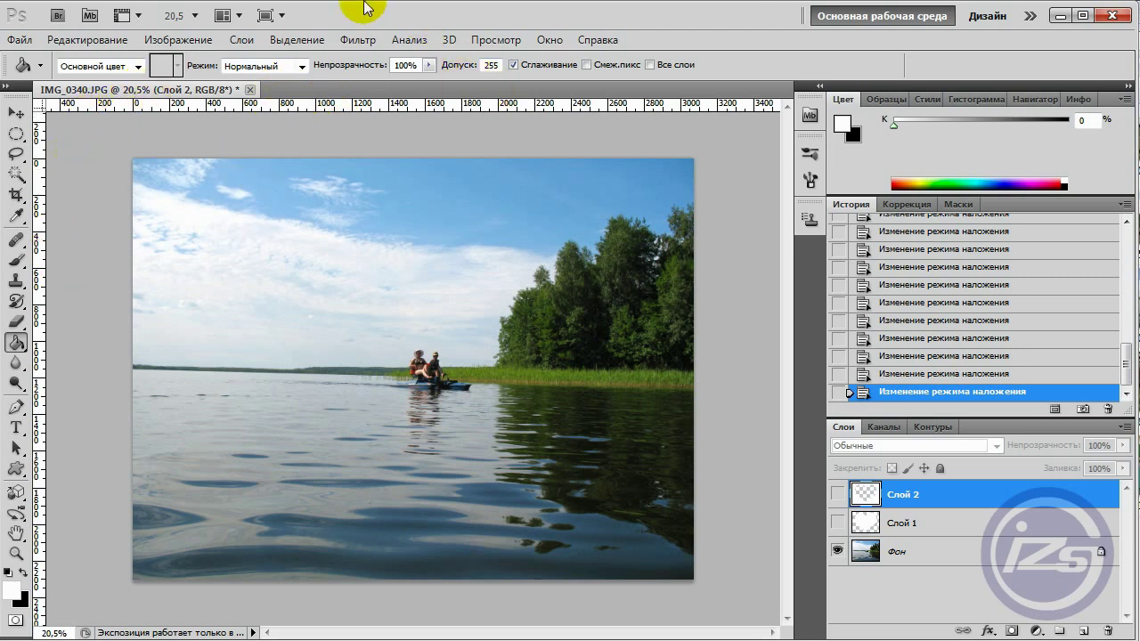
pyautogui.click(378, 47)
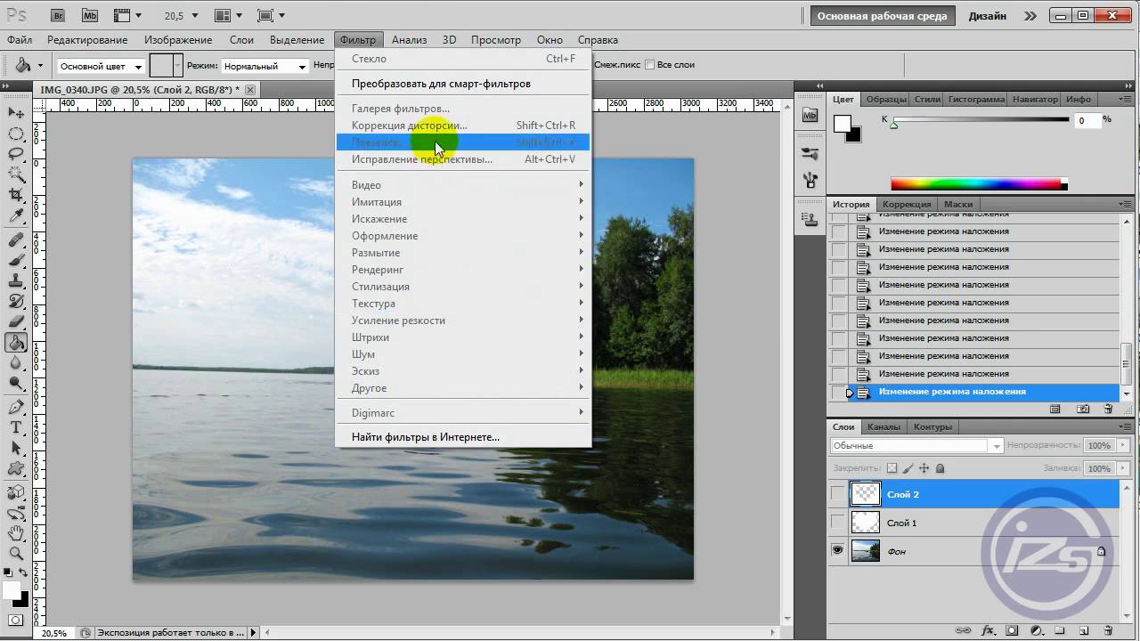
pyautogui.click(792, 157)
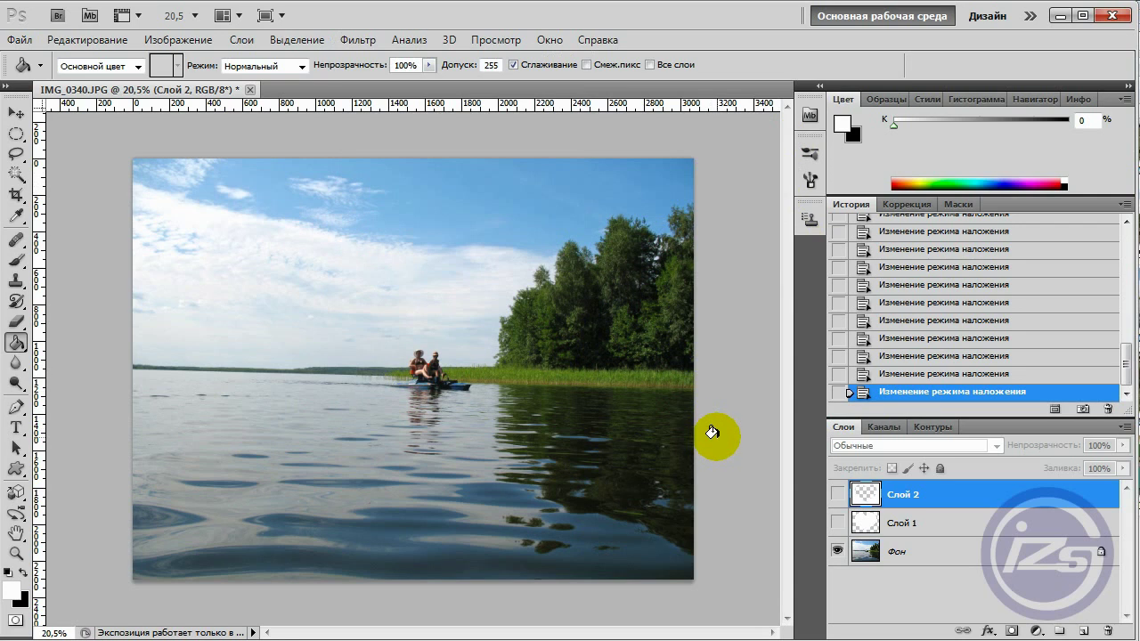